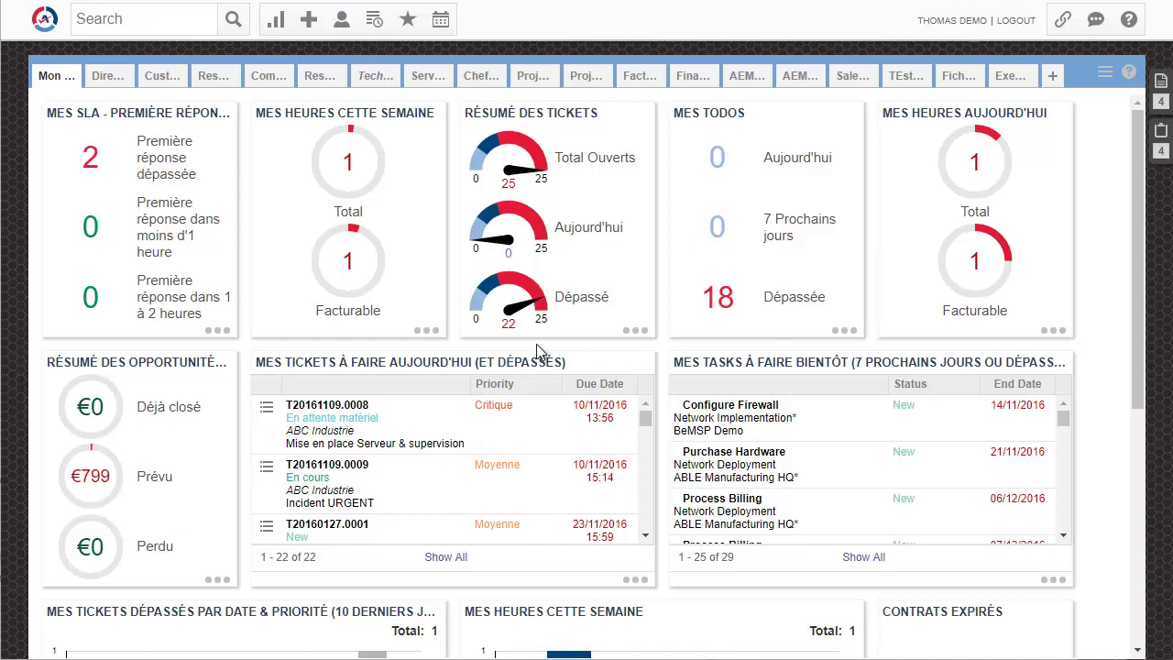
# Create a new CRM opportunity using the form template 201 - Nouvelle opportunité
pyautogui.click(309, 19)
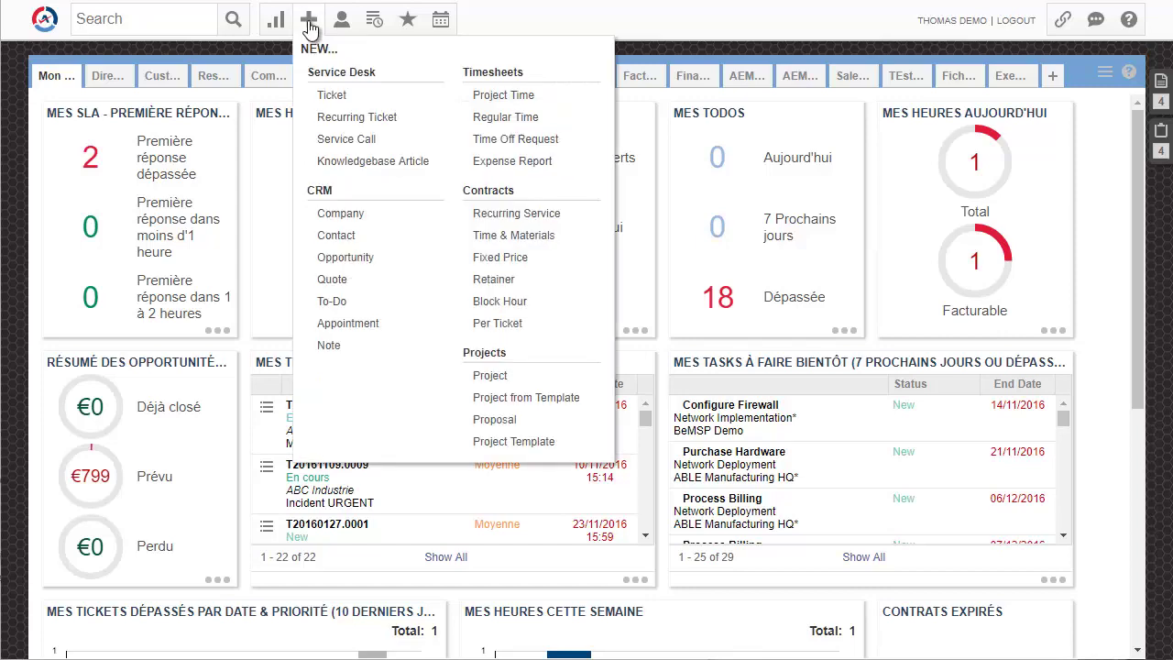
pyautogui.click(351, 260)
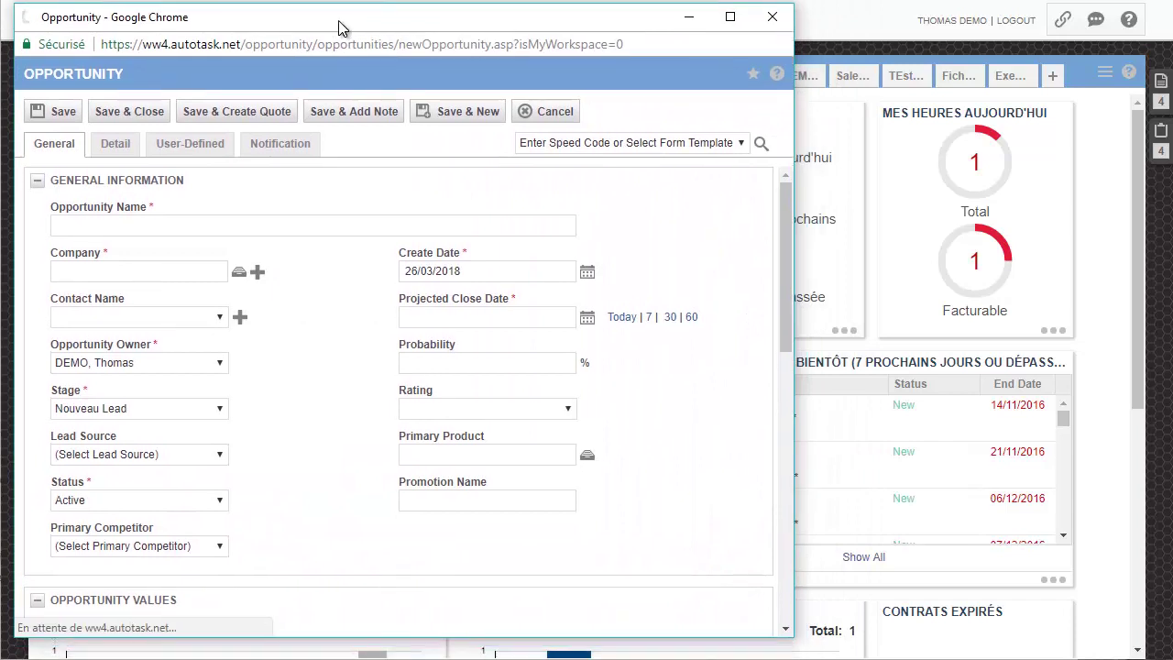
pyautogui.click(739, 143)
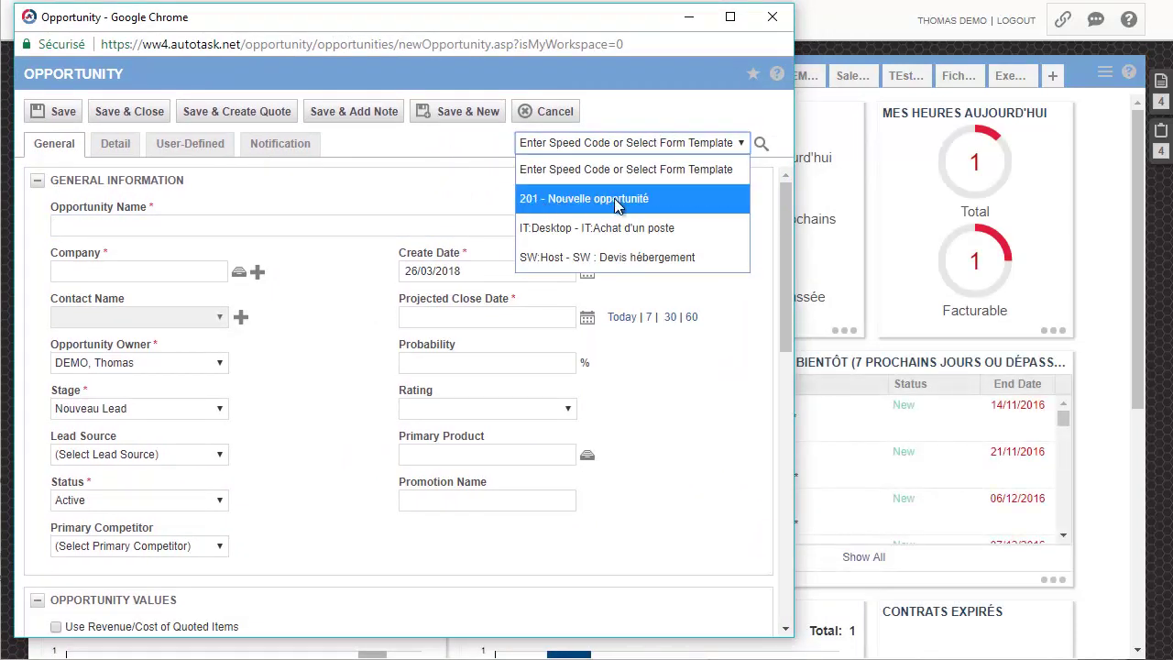
pyautogui.click(550, 199)
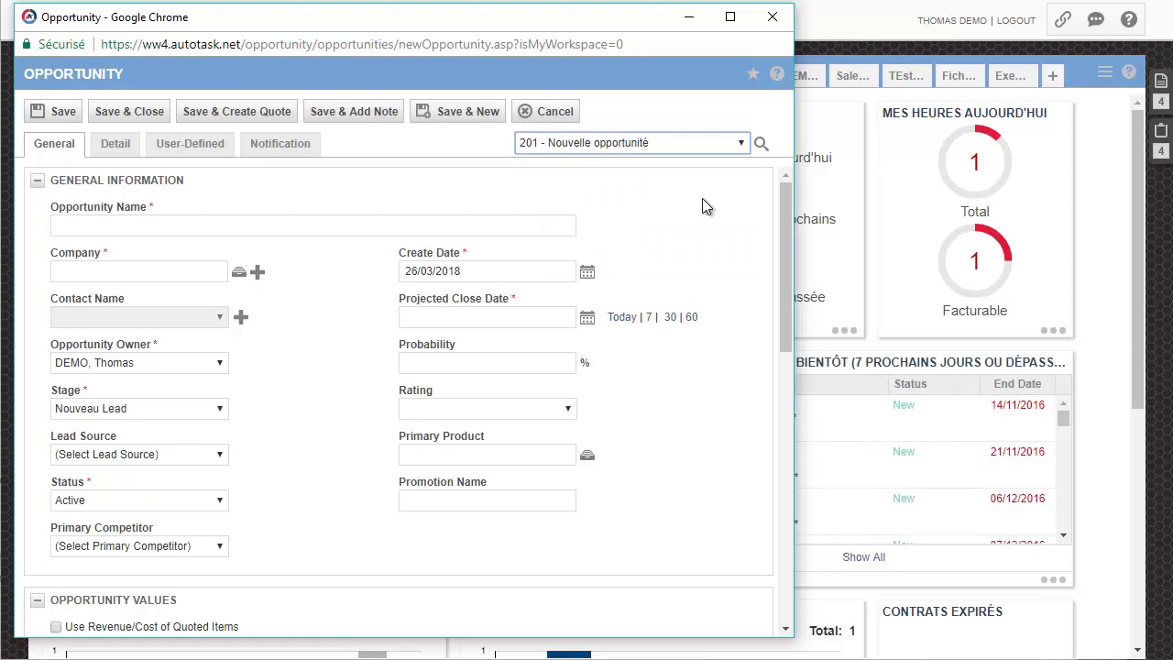
# Complete the opportunity name as "Nouvelle opportunité : Changement Infra"
pyautogui.click(184, 225)
pyautogui.tripleClick(184, 225)
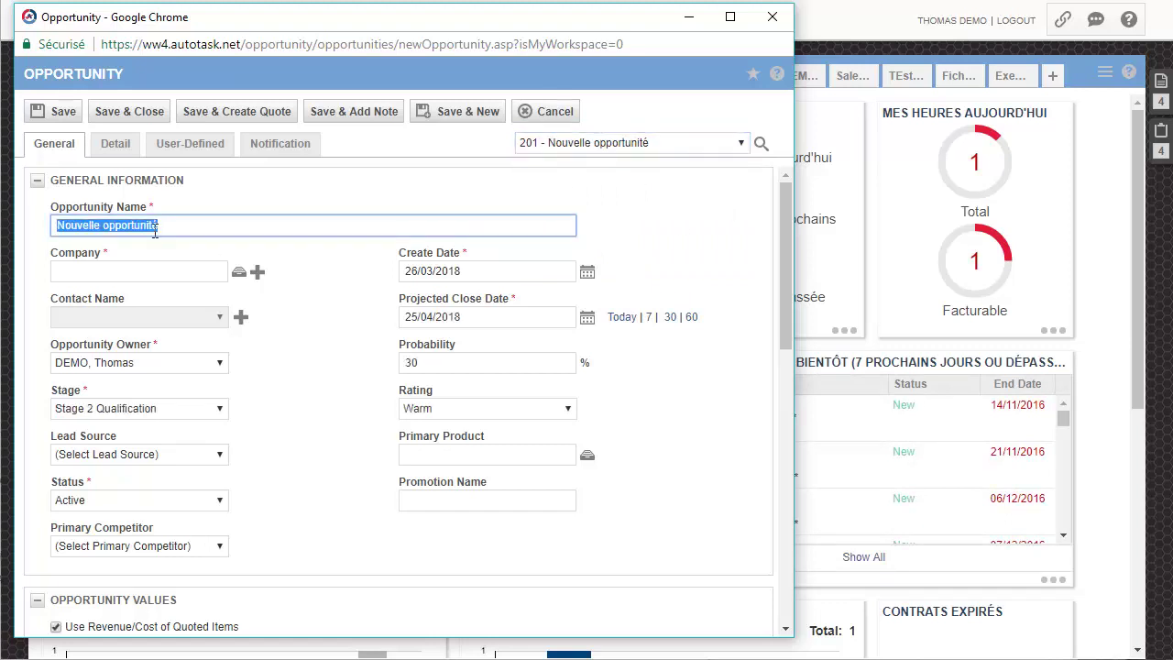
pyautogui.click(243, 226)
pyautogui.write(': Cha')
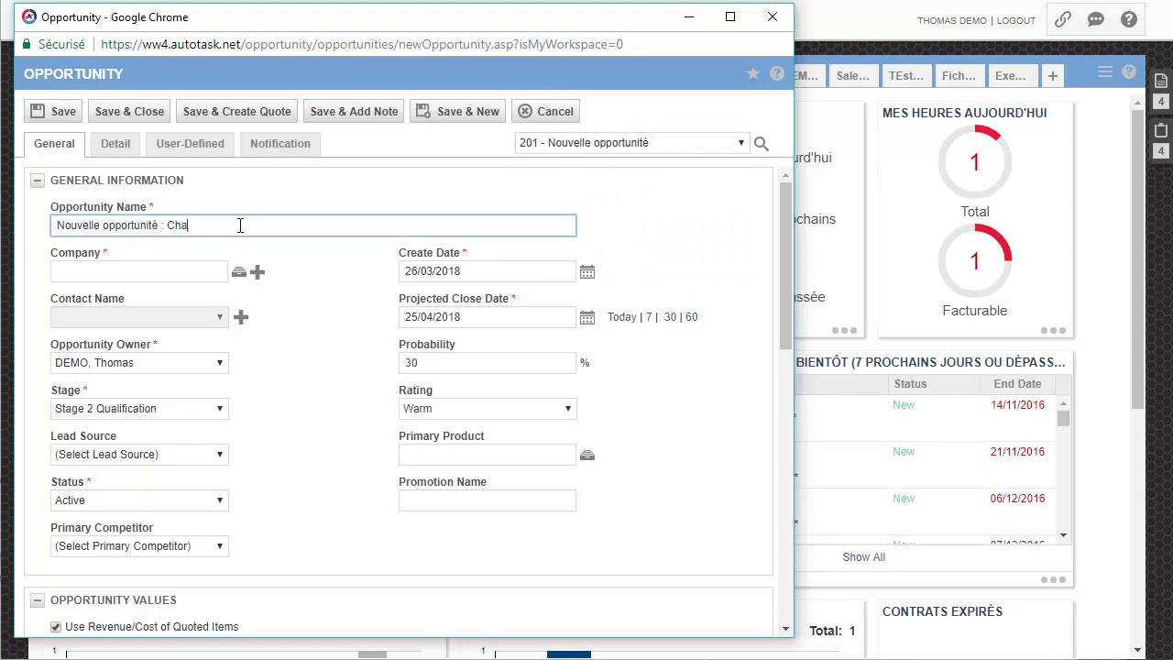
pyautogui.write('ngement Infra')
# Set the opportunity's company to Client NEO with its external accountant as contact, and save it while creating a quote
pyautogui.click(205, 271)
pyautogui.write('Client NEO')
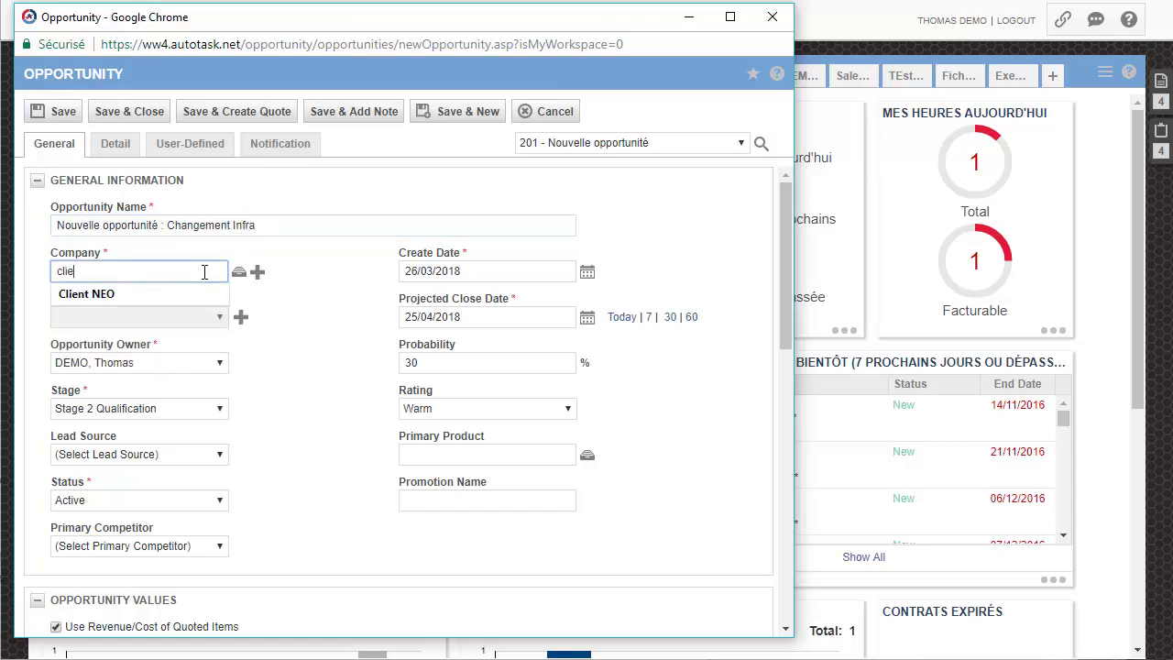
pyautogui.click(183, 316)
pyautogui.click(144, 370)
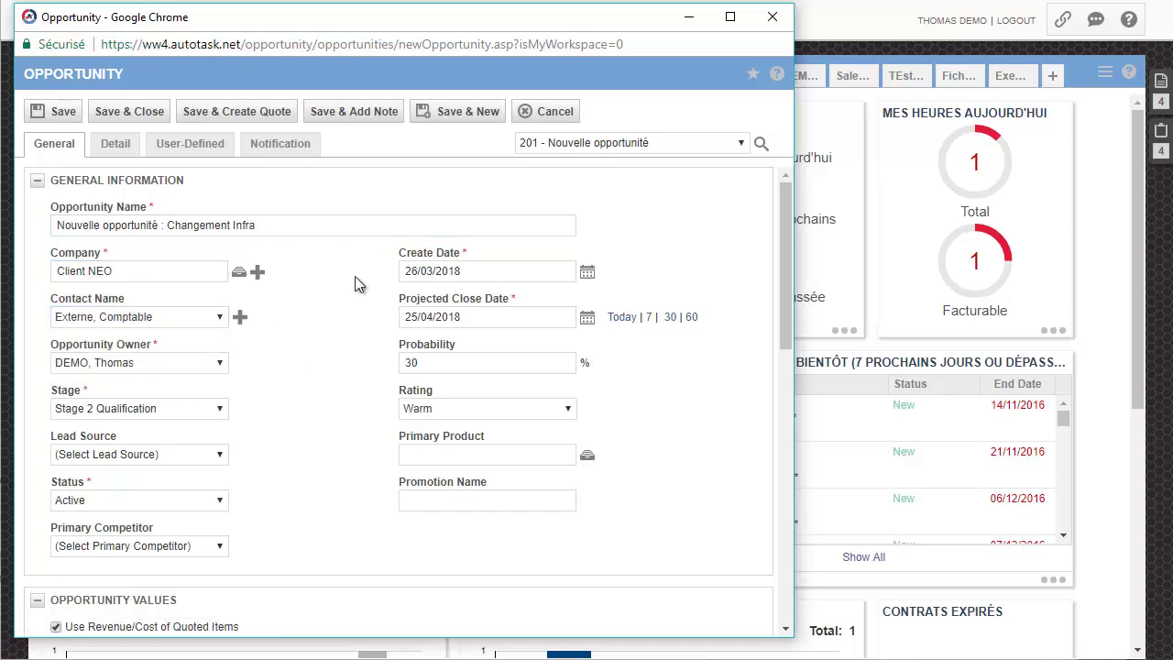
pyautogui.click(236, 111)
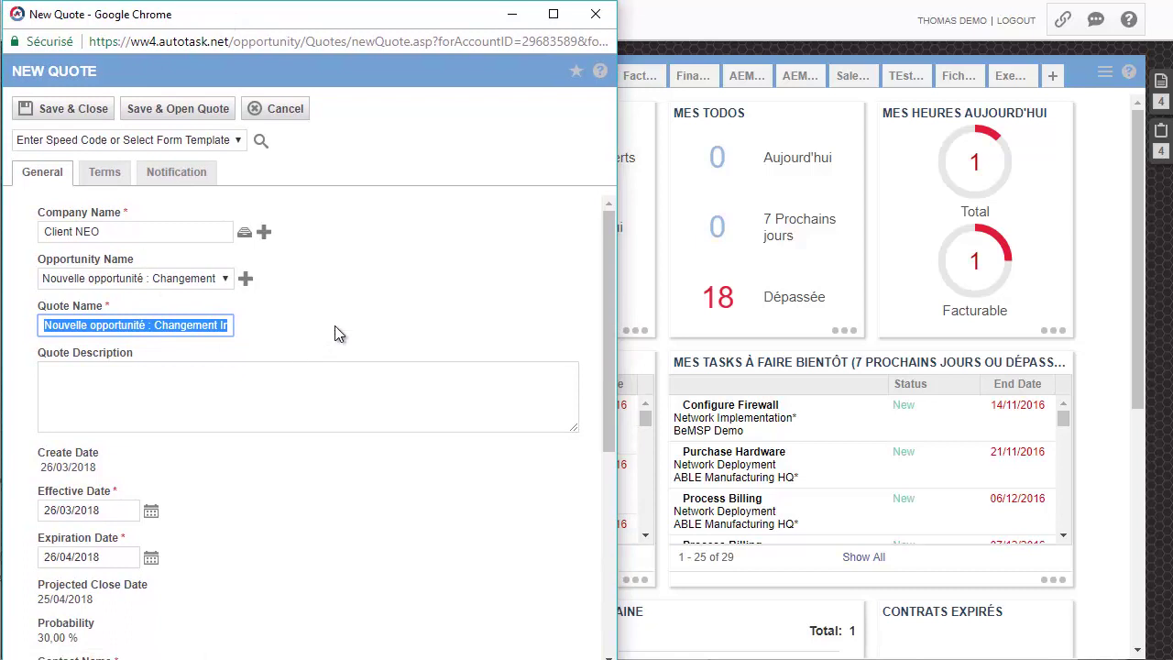
# Start a proposal project for the quote from the project template Mise en place infrastructure
pyautogui.click(492, 271)
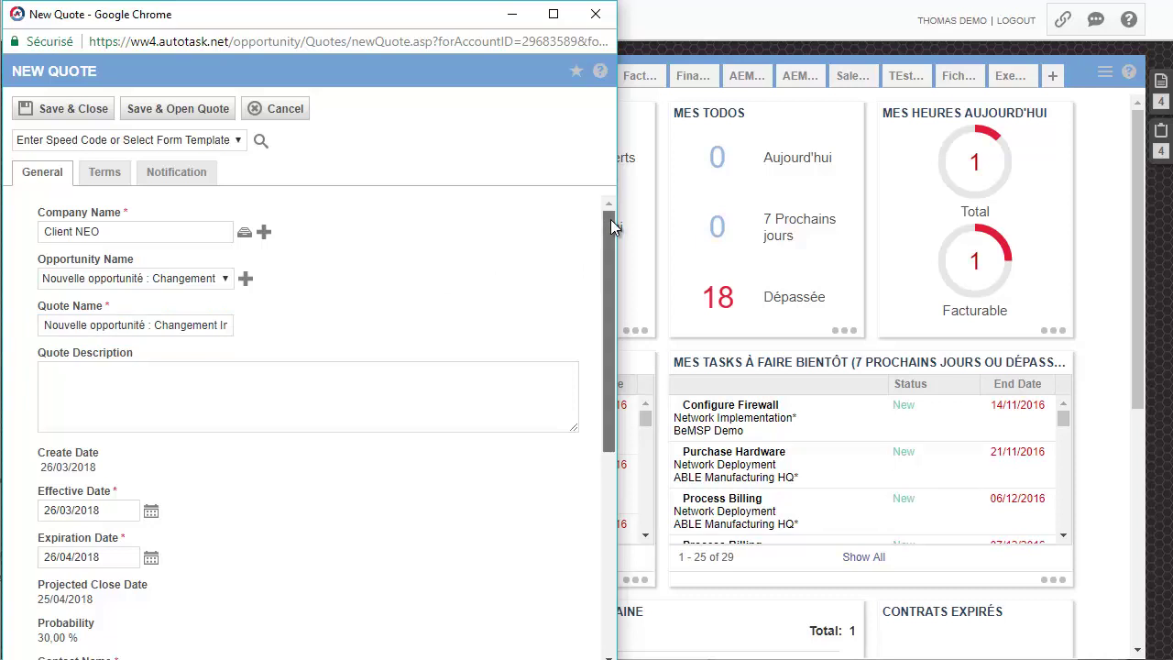
pyautogui.moveTo(612, 227); pyautogui.dragTo(605, 431)
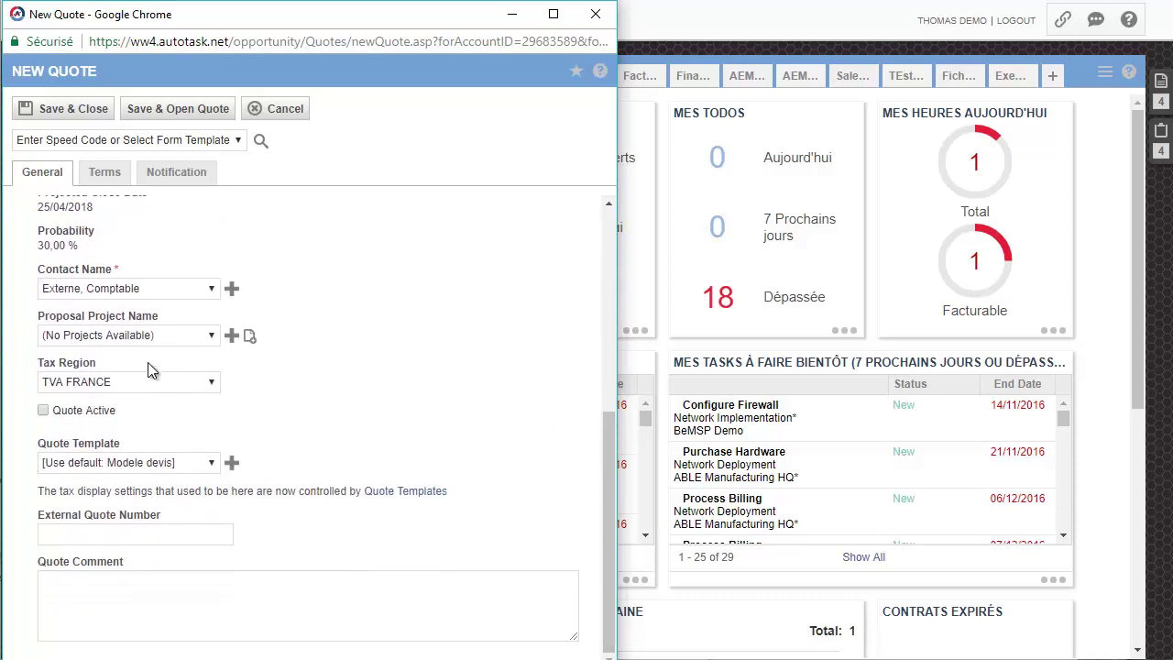
pyautogui.moveTo(40, 316); pyautogui.dragTo(163, 316)
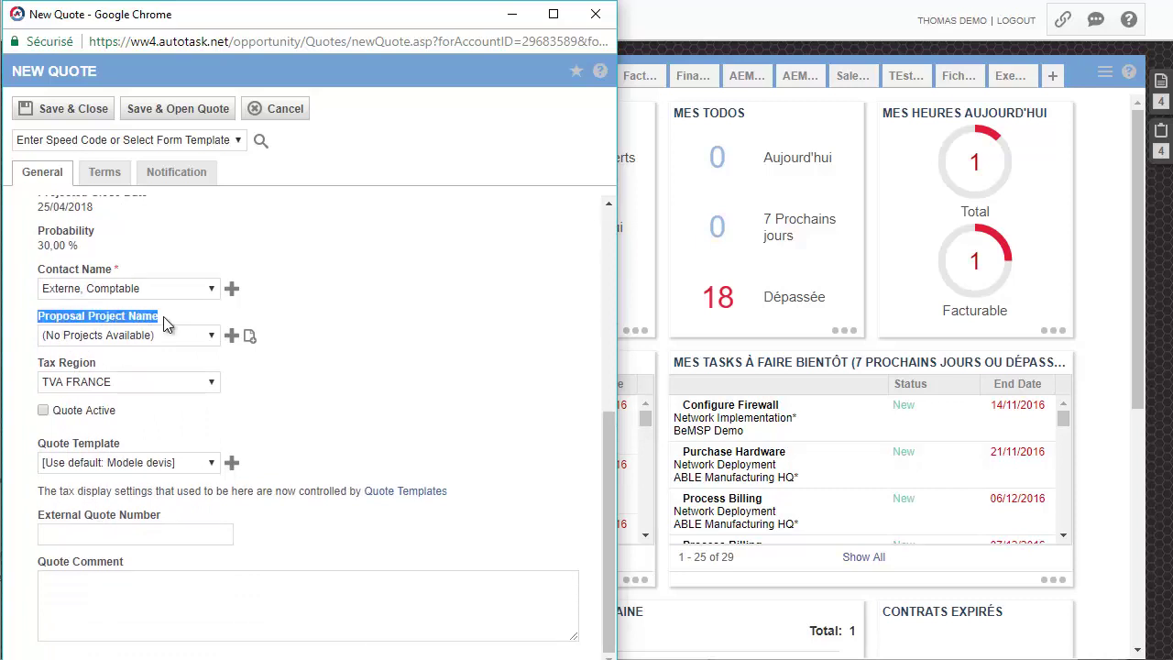
pyautogui.click(159, 316)
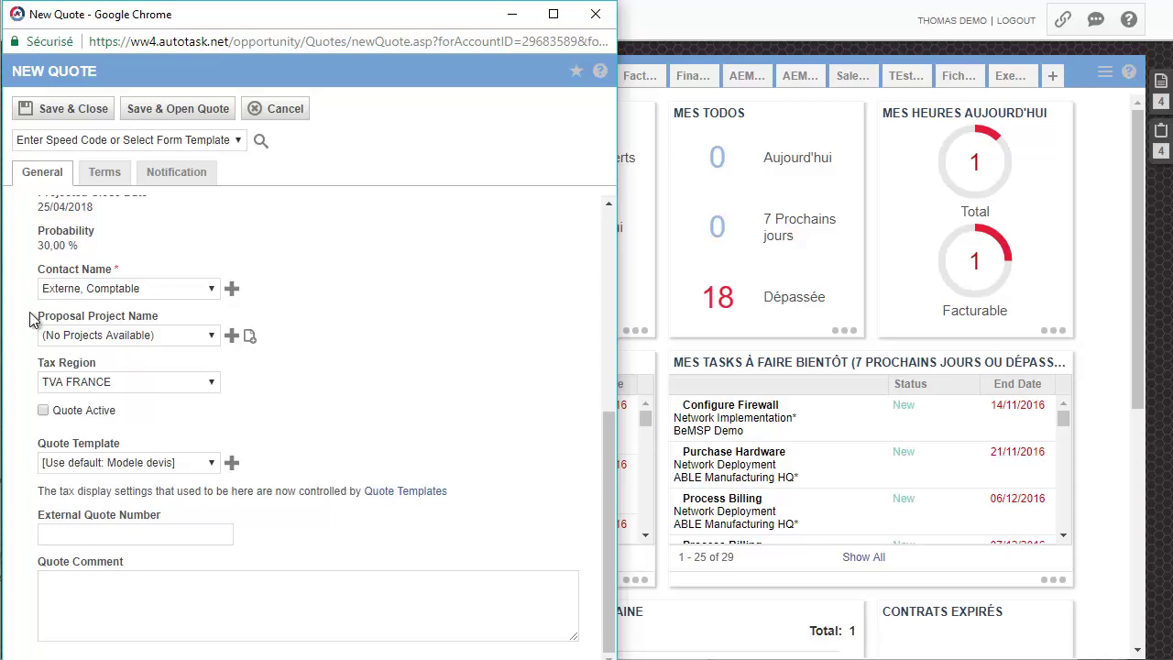
pyautogui.click(98, 335)
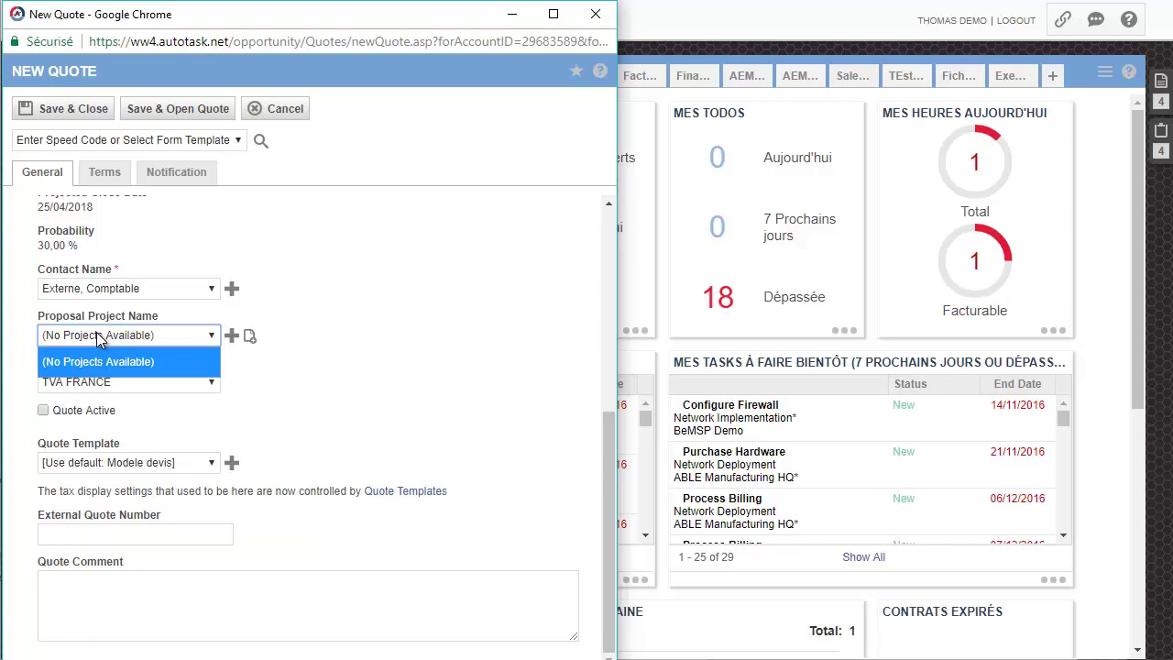
pyautogui.click(99, 337)
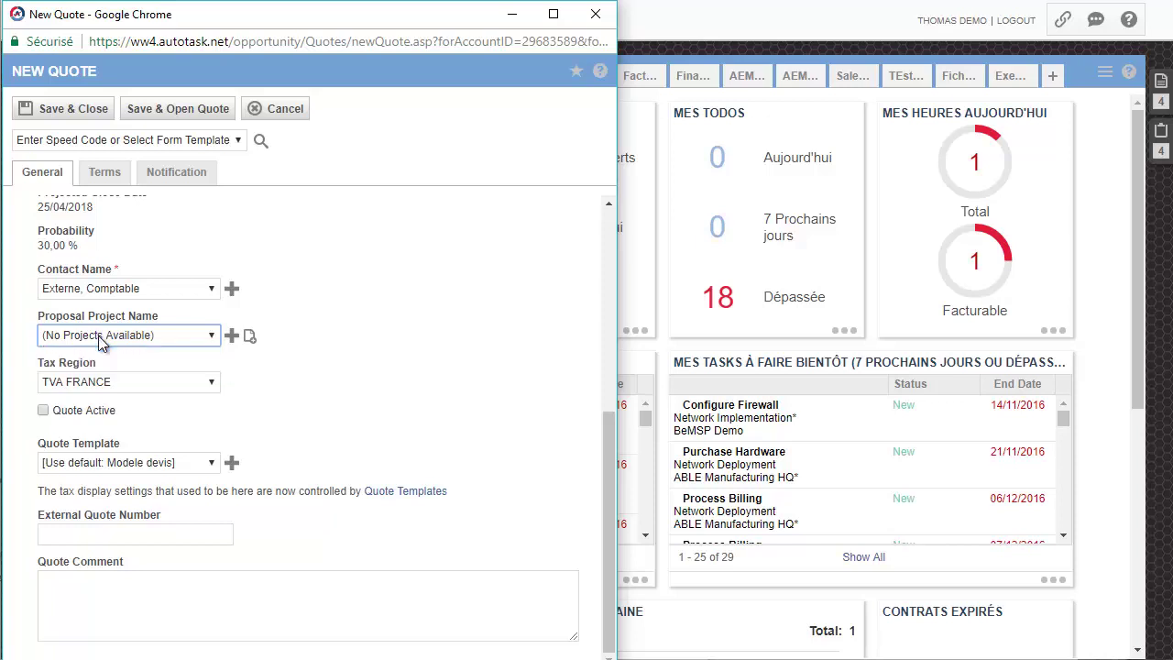
pyautogui.click(249, 337)
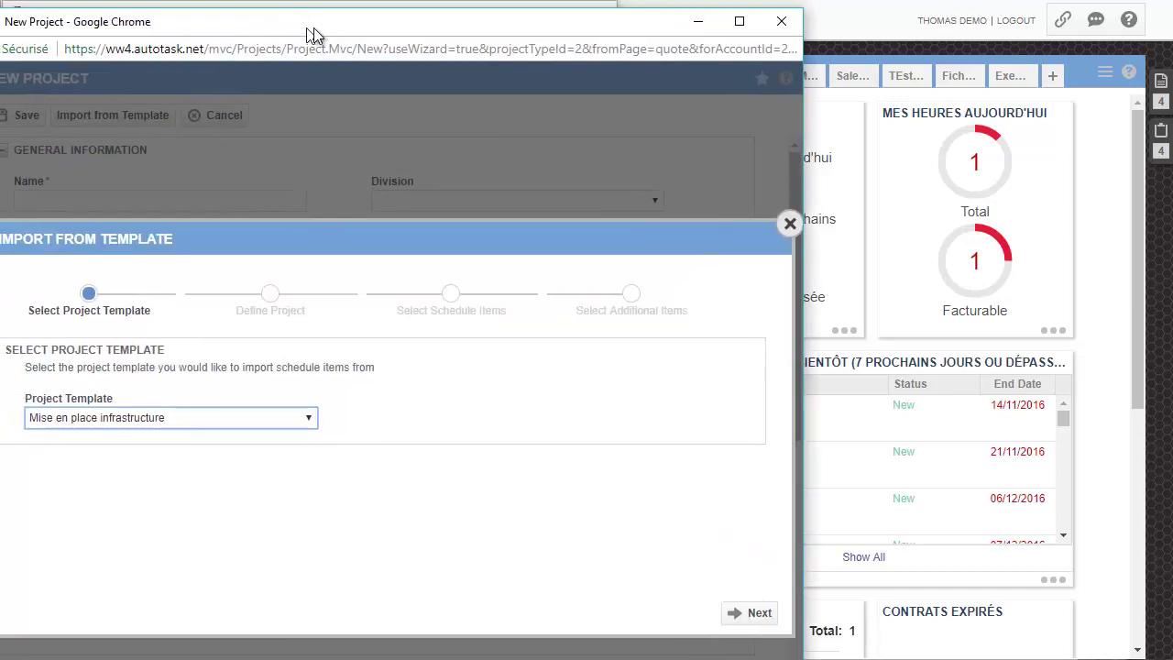
pyautogui.moveTo(313, 27); pyautogui.dragTo(345, 22)
pyautogui.click(339, 414)
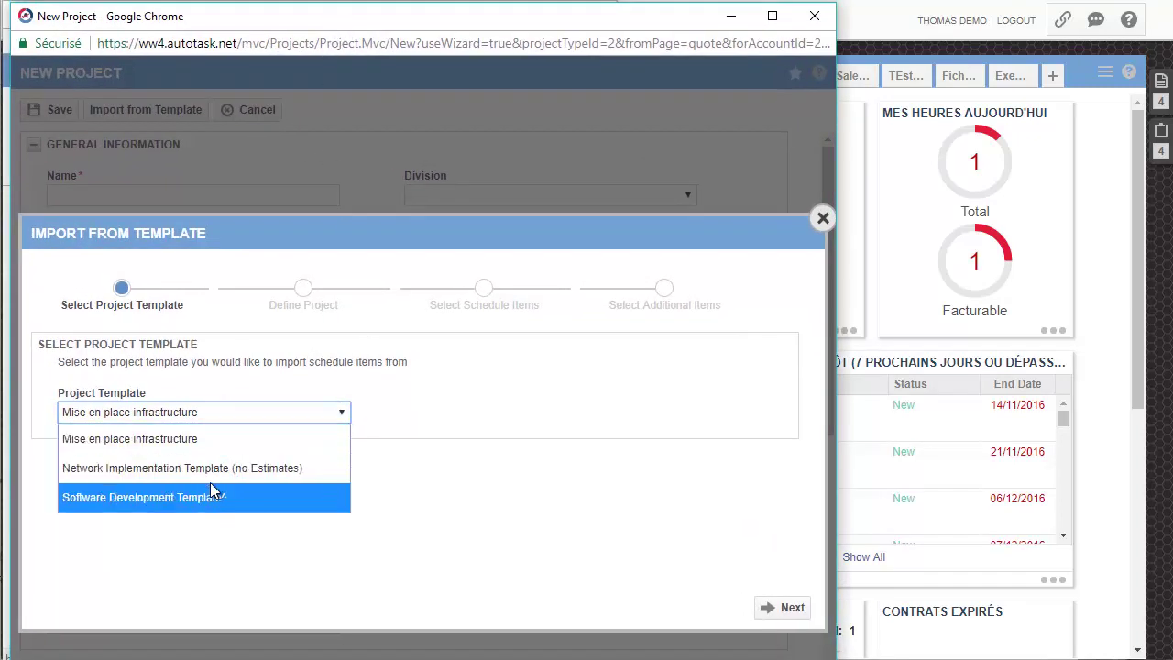
pyautogui.click(212, 448)
pyautogui.click(783, 604)
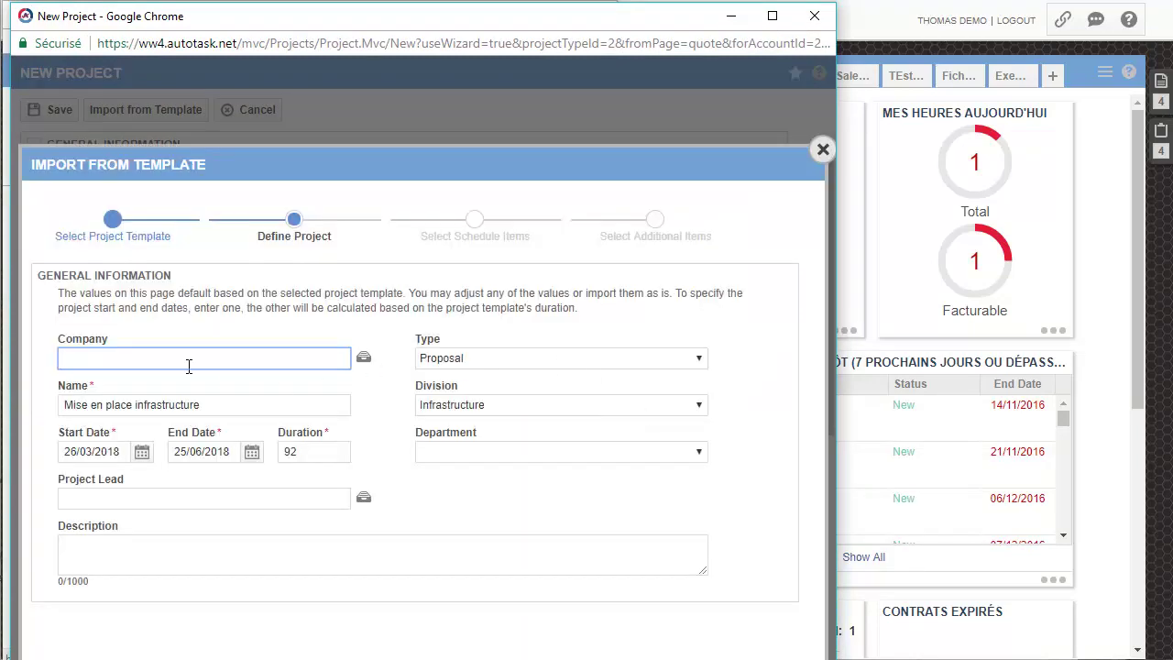
# Define the project with company Client NEO, a project lead chosen from the resource list, and department Service
pyautogui.write('client neo')
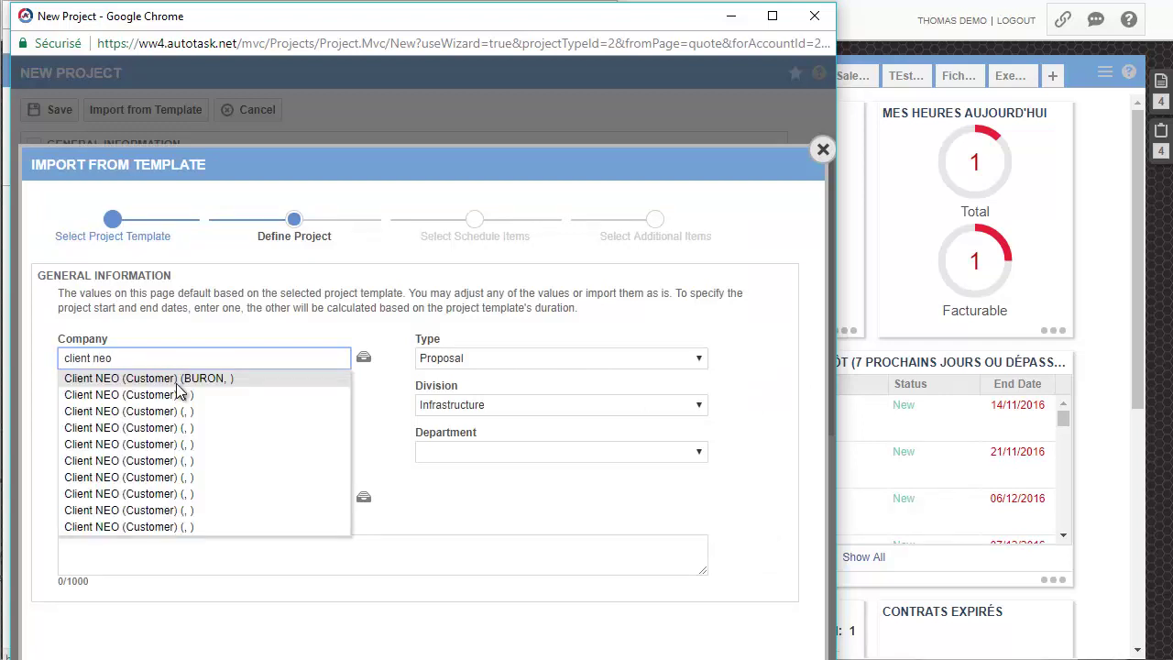
pyautogui.click(180, 379)
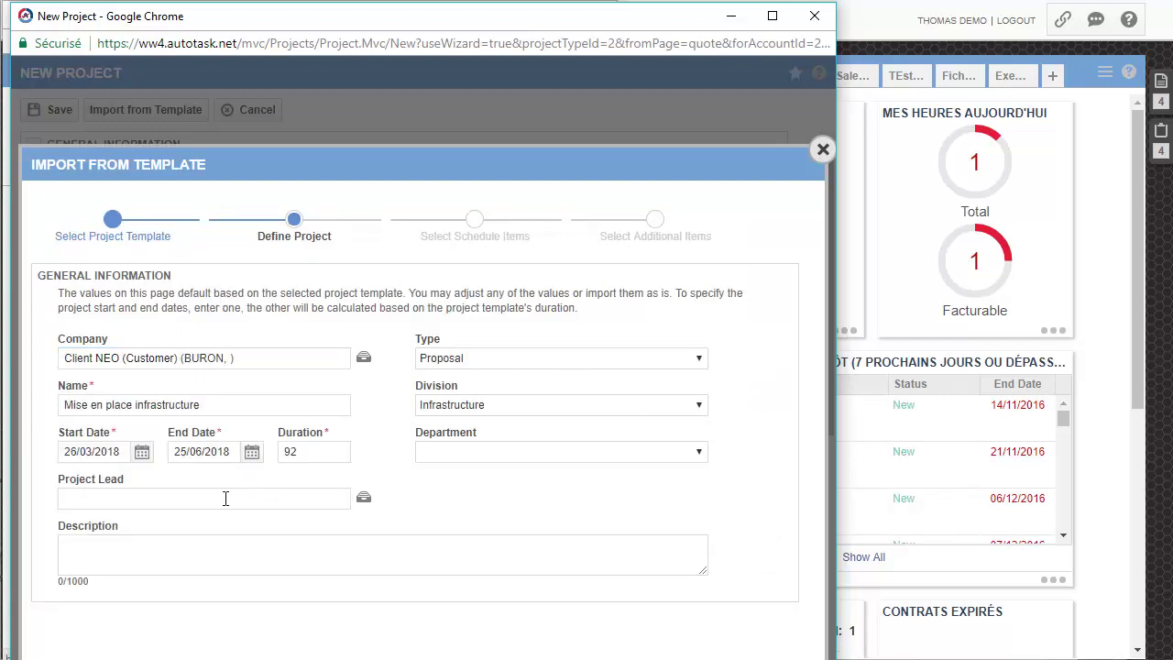
pyautogui.click(364, 496)
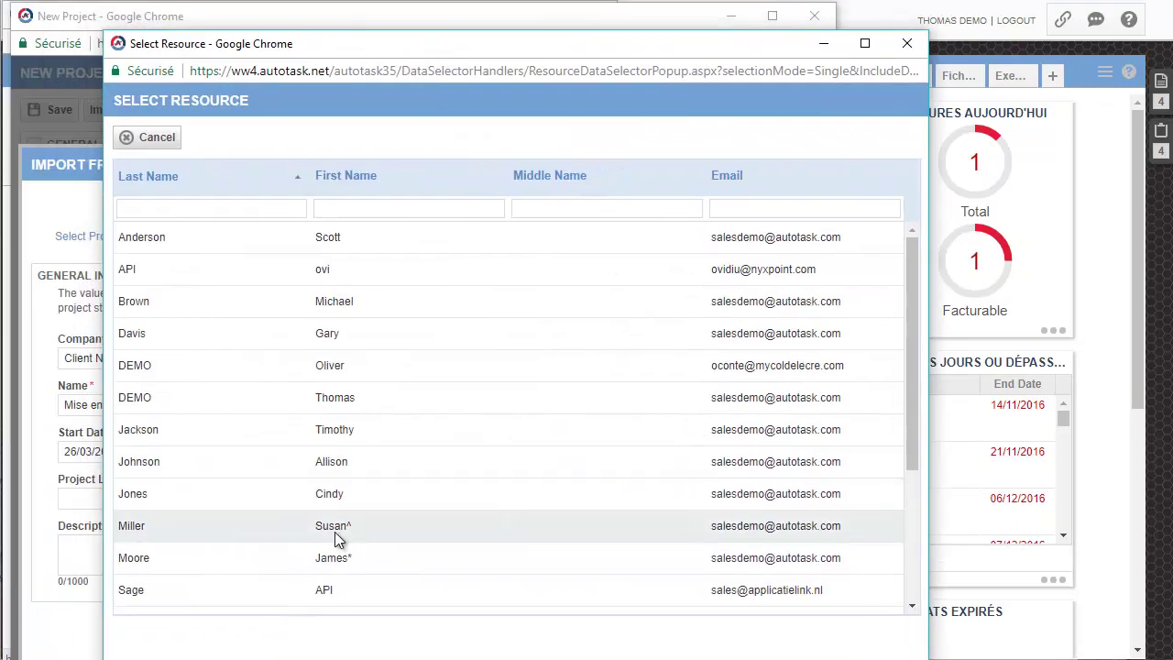
pyautogui.click(328, 497)
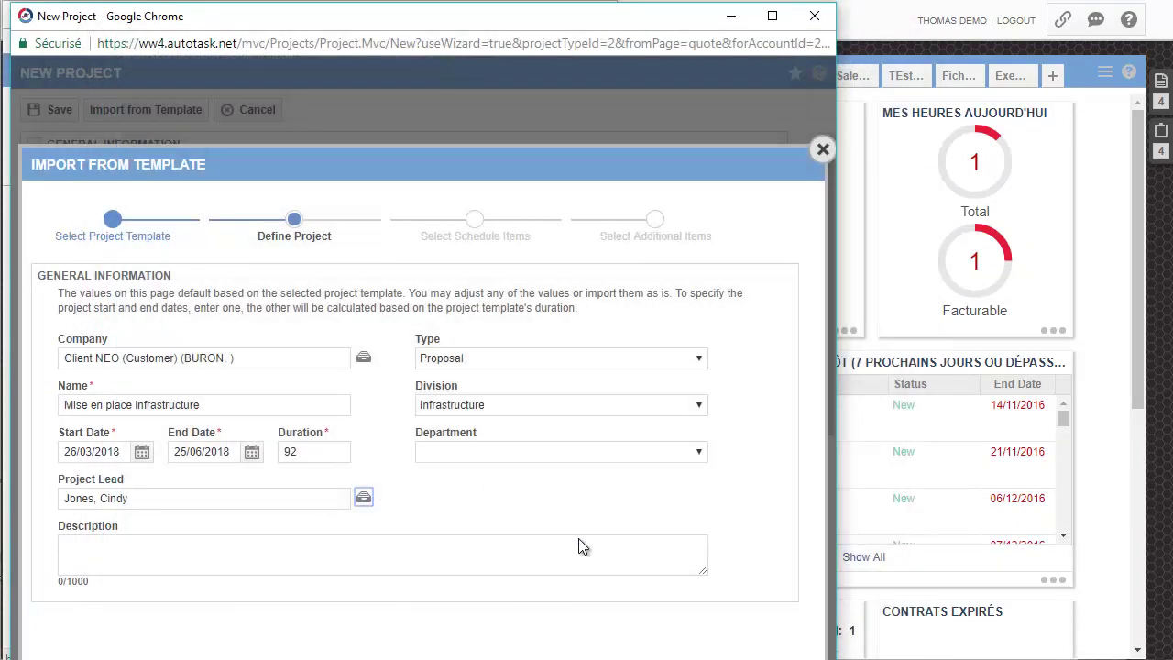
pyautogui.click(631, 450)
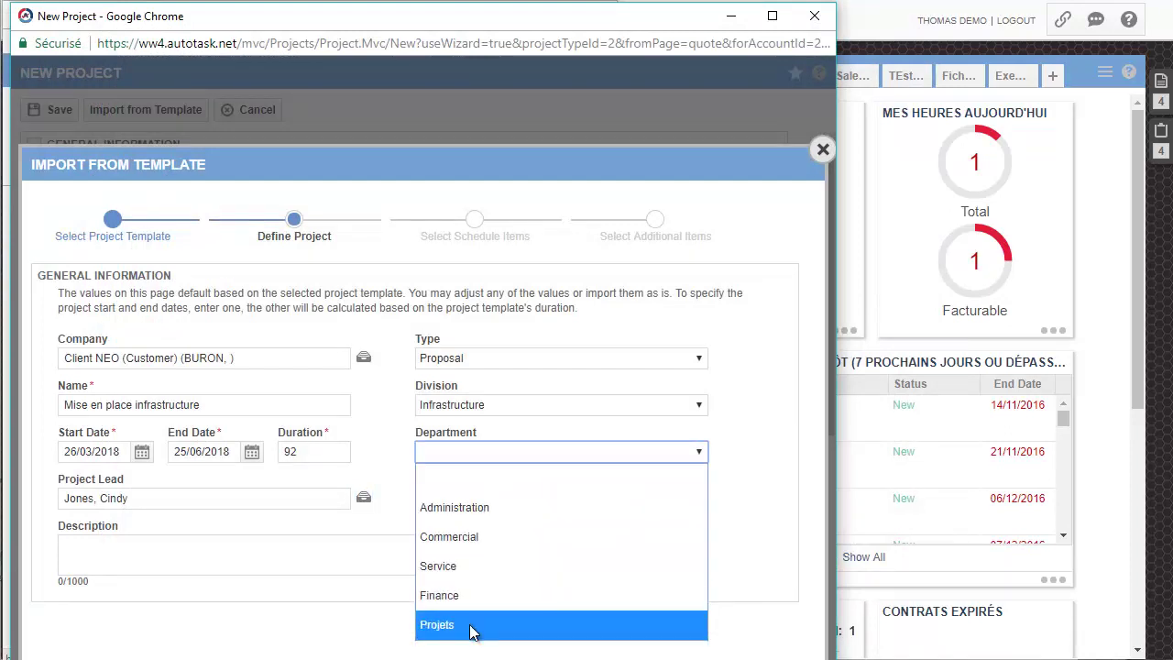
pyautogui.click(467, 566)
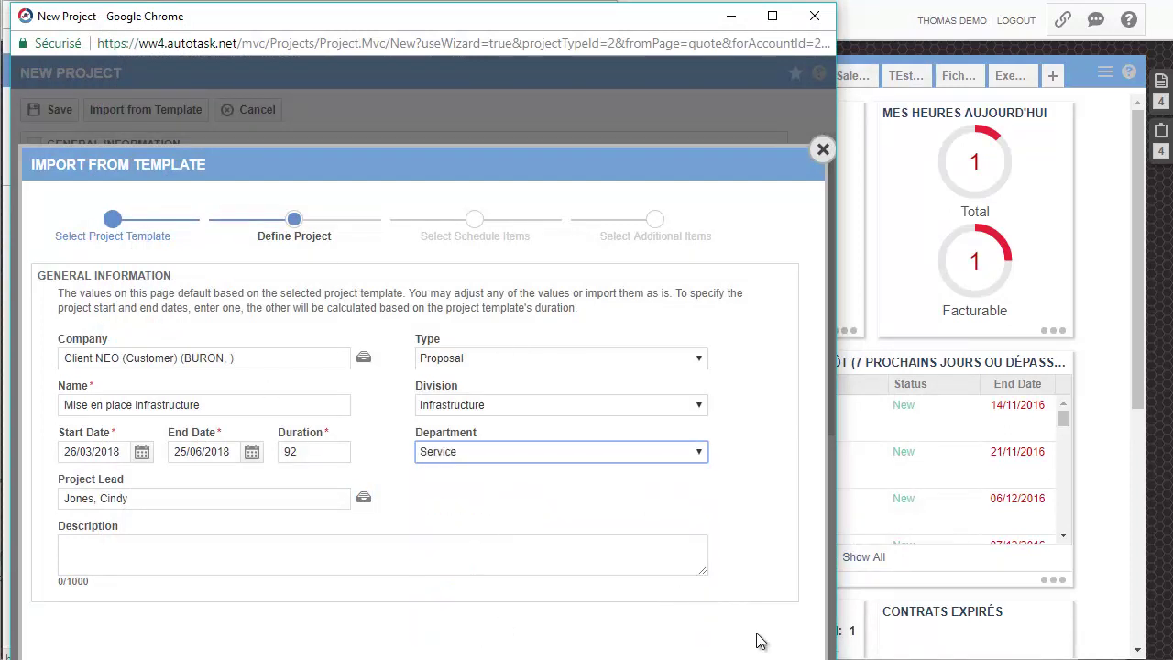
# Enter the project description "Changement de l'infra de virtualisation" and proceed to the schedule items
pyautogui.click(564, 559)
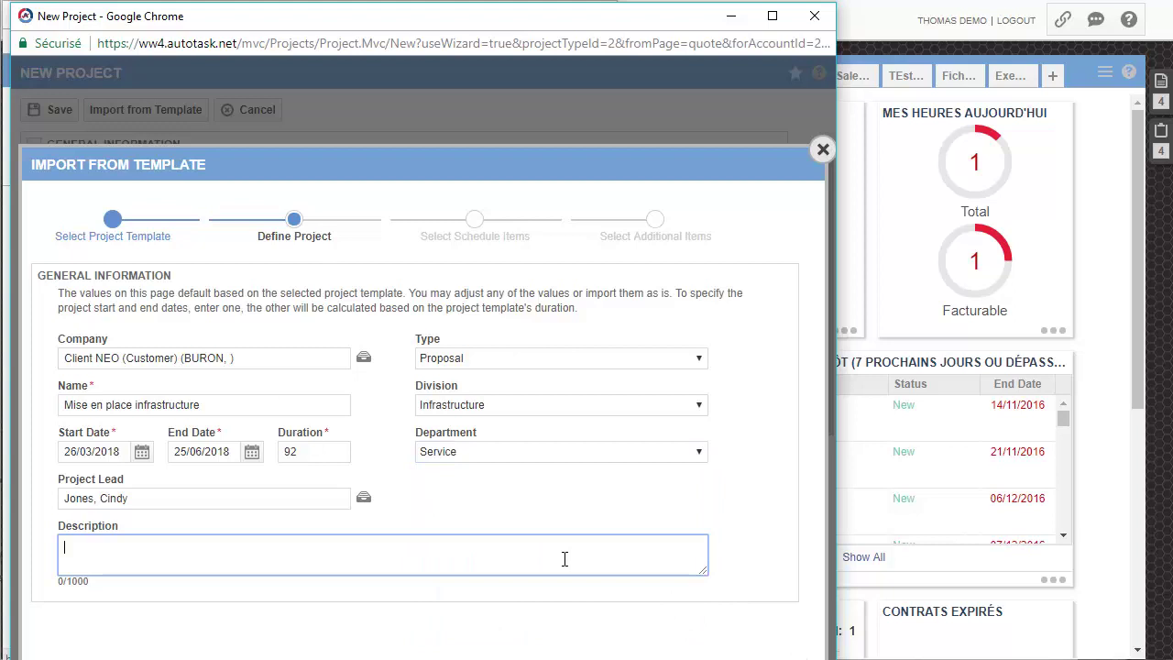
pyautogui.write("Changement de l'")
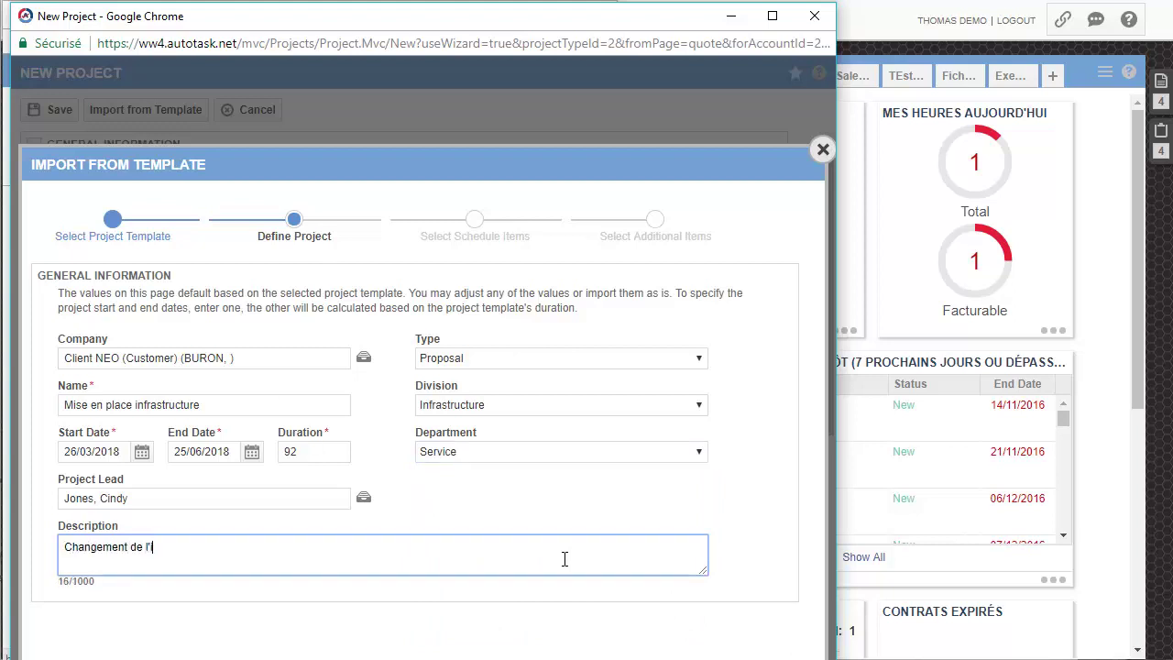
pyautogui.write('infra de virtualisation')
pyautogui.press('Tab')
pyautogui.press('Return')
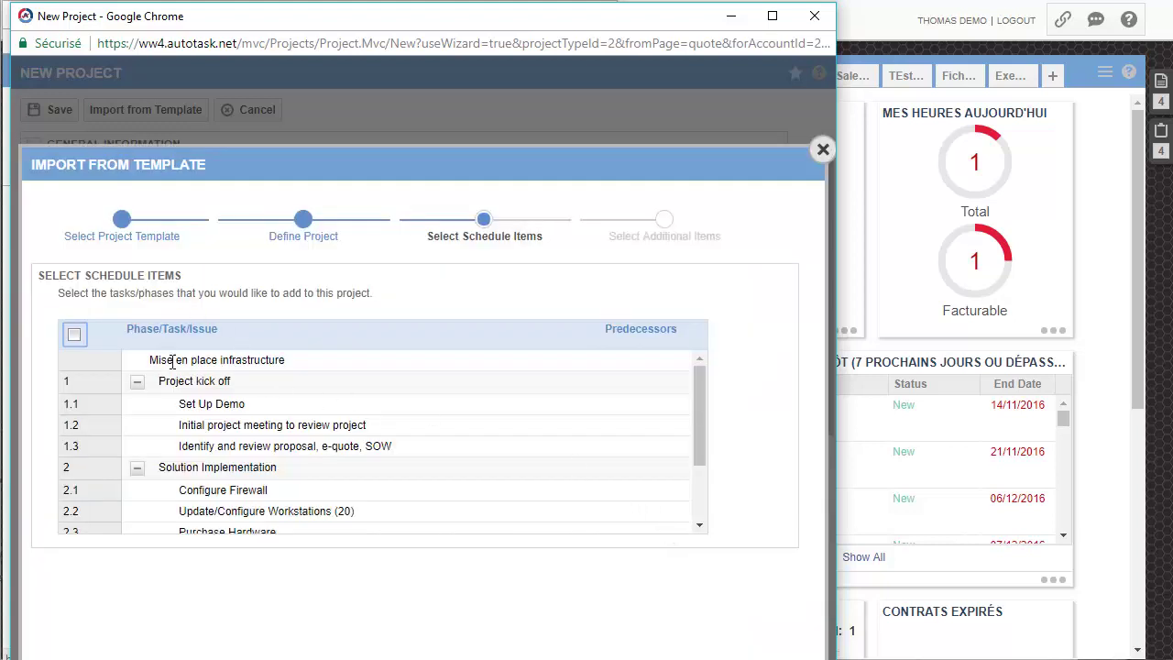
# Select all of the template's phases and tasks for import and proceed to the additional items
pyautogui.click(75, 335)
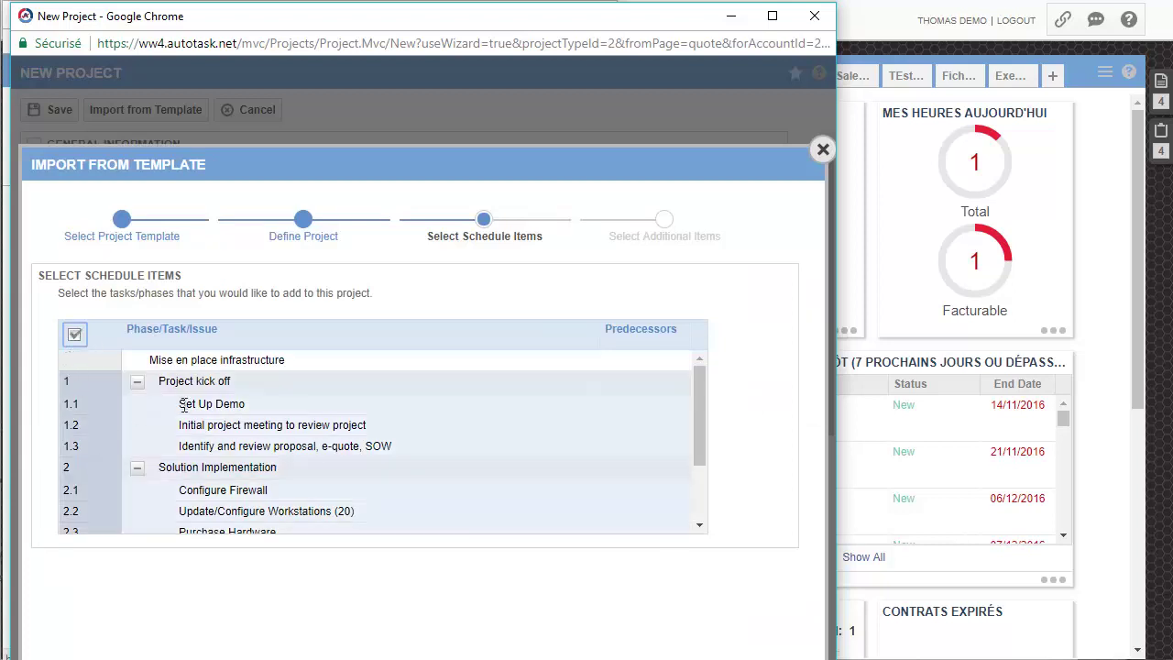
pyautogui.scroll(-2, 238, 409)
pyautogui.scroll(2, 259, 454)
pyautogui.scroll(-2, 252, 444)
pyautogui.scroll(2, 256, 469)
pyautogui.moveTo(516, 21); pyautogui.dragTo(512, 0)
pyautogui.click(777, 642)
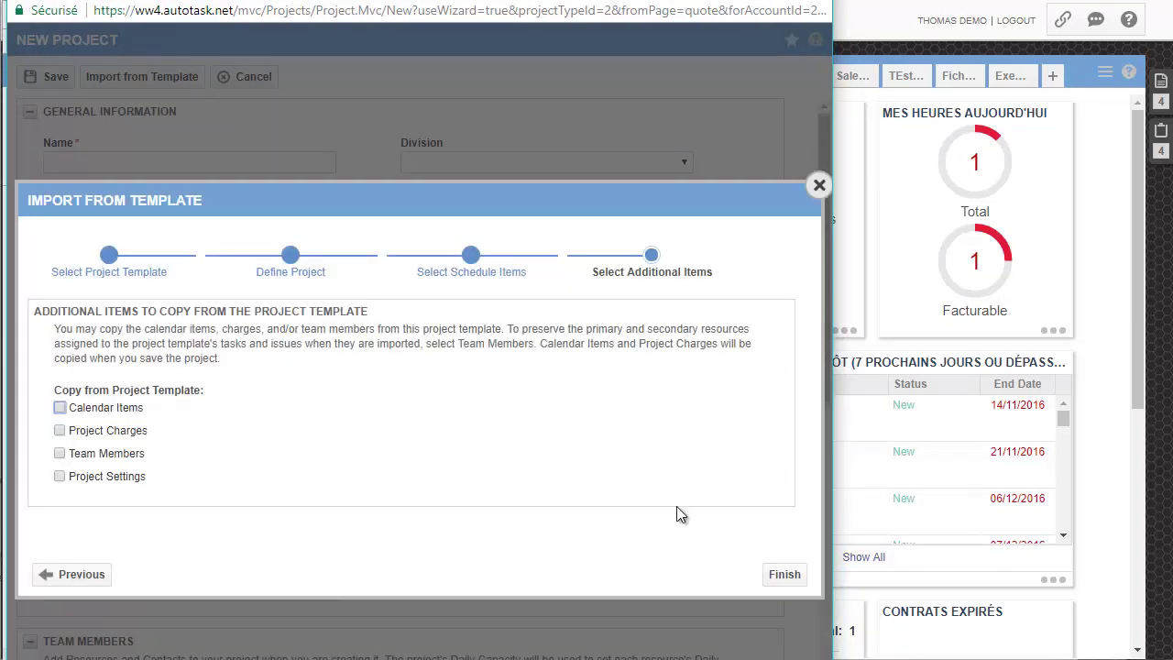
# Include the calendar items, project charges, team members and project settings from the template, and finish the import
pyautogui.click(60, 407)
pyautogui.click(60, 430)
pyautogui.click(60, 452)
pyautogui.click(60, 476)
pyautogui.click(784, 575)
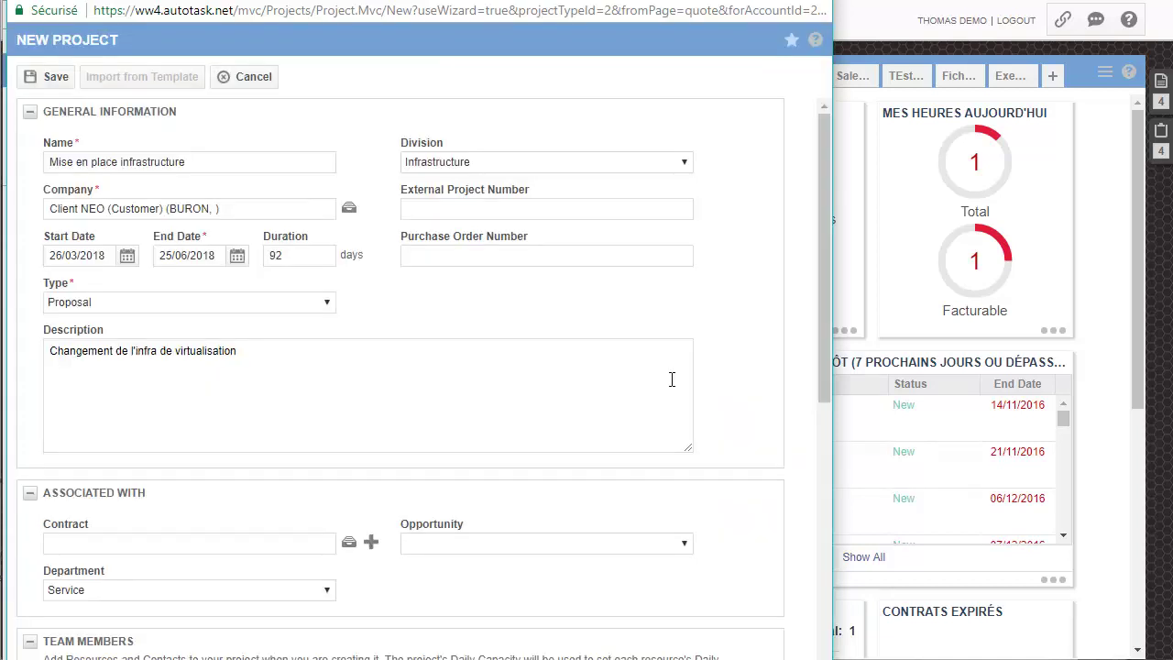
# Review the new project's general information, associations, team members and notification settings
pyautogui.click(341, 357)
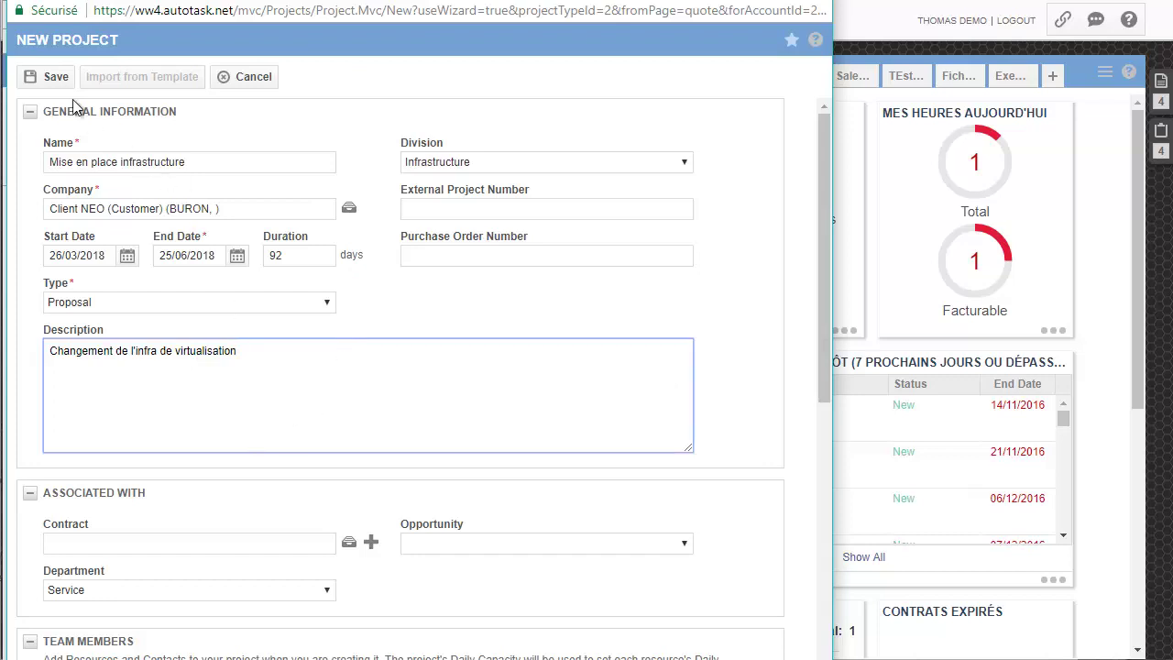
pyautogui.click(514, 210)
pyautogui.click(509, 256)
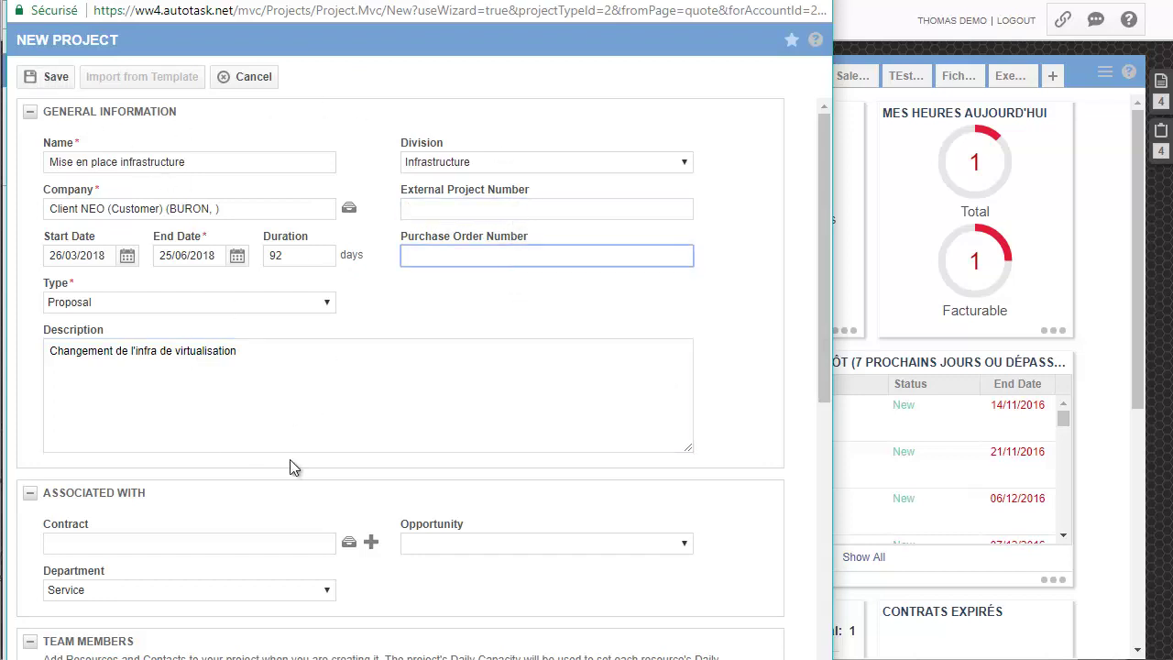
pyautogui.click(449, 360)
pyautogui.scroll(-3, 784, 421)
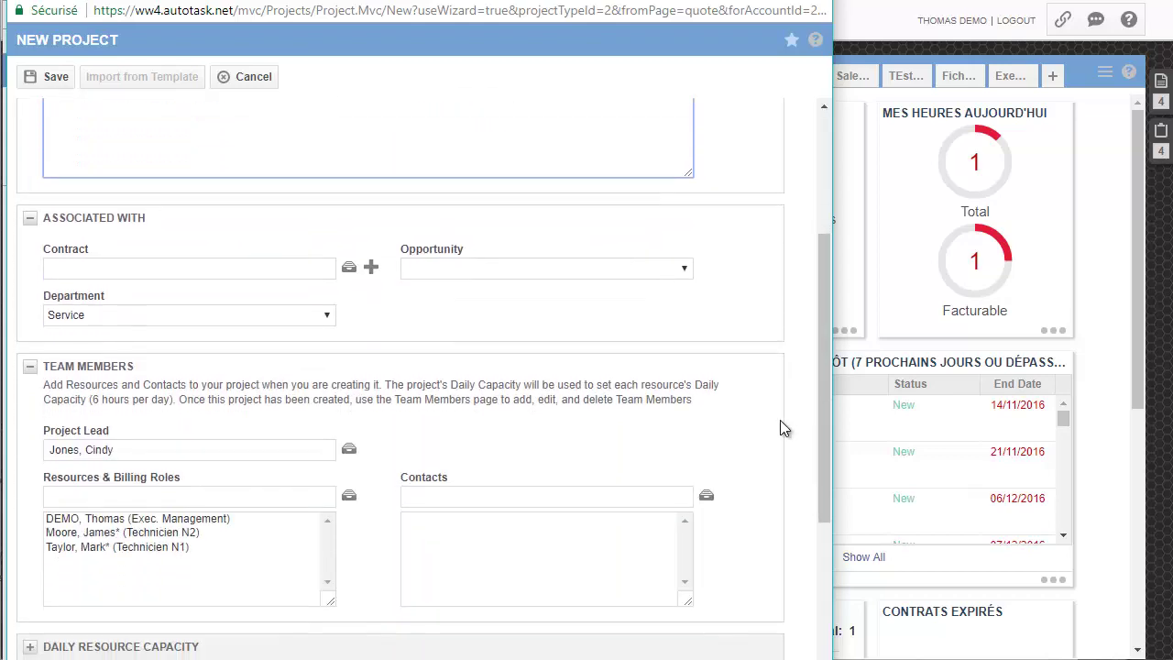
pyautogui.scroll(-5, 751, 376)
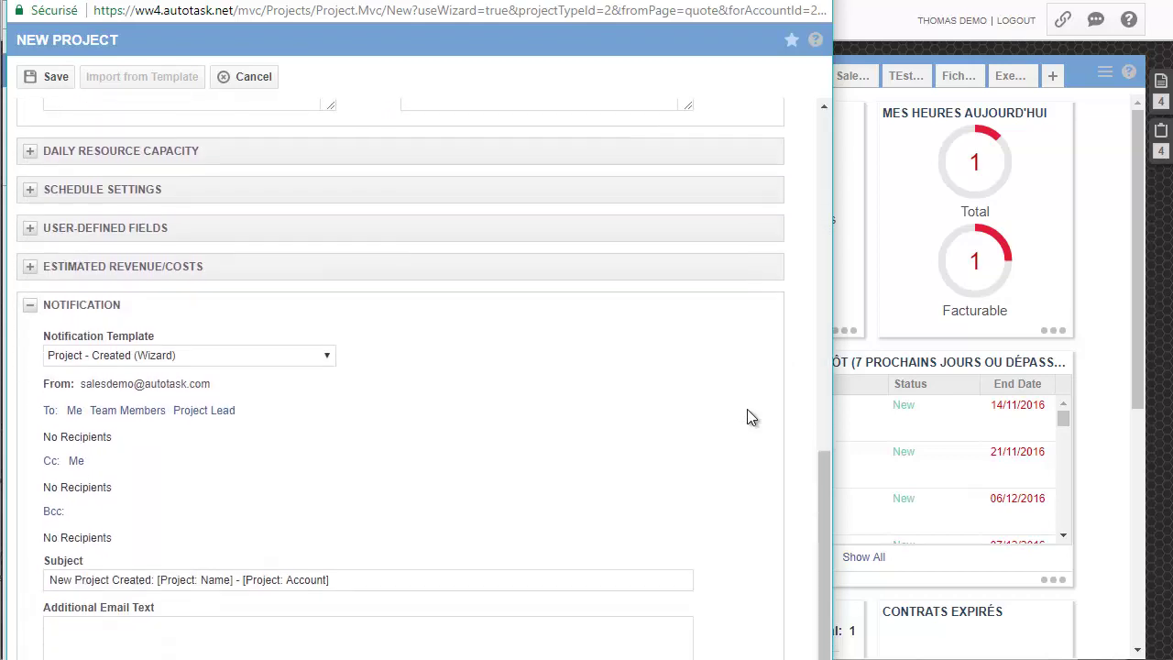
pyautogui.scroll(10, 749, 493)
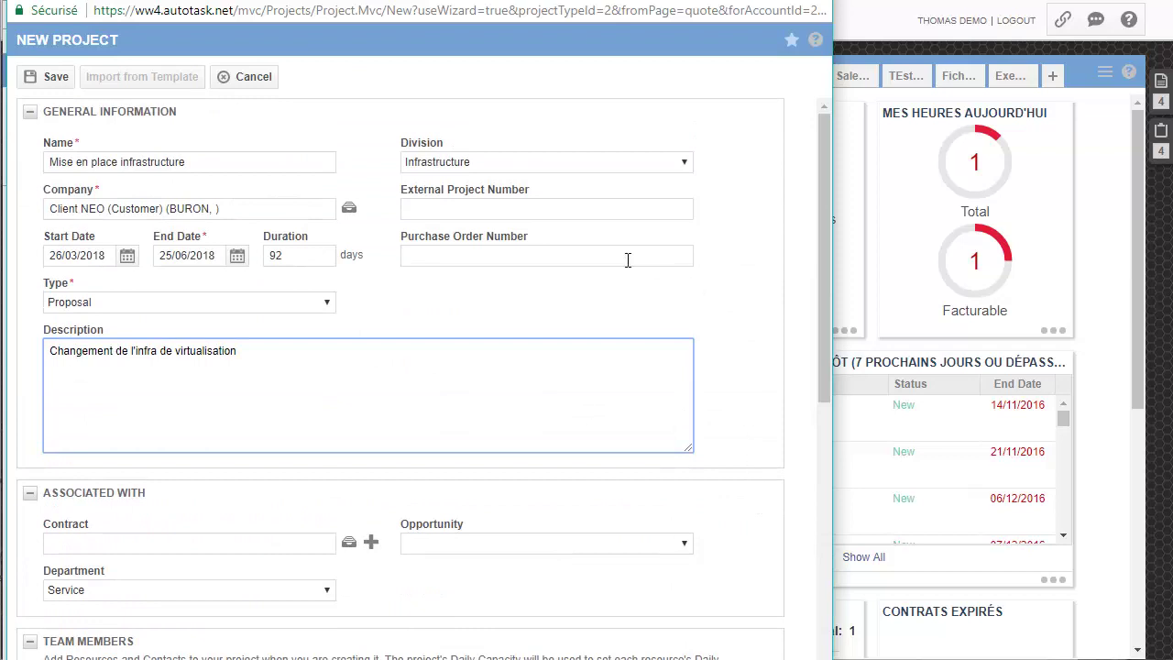
# Save the new proposal project and mark the quote as active
pyautogui.click(50, 77)
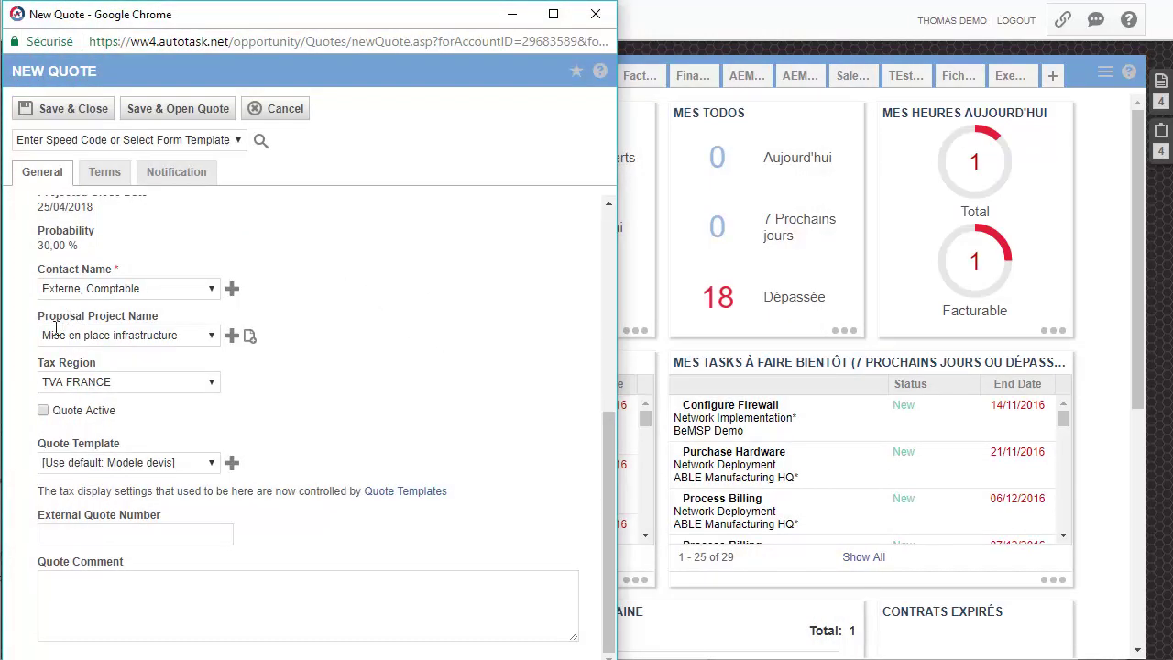
pyautogui.moveTo(39, 317); pyautogui.dragTo(165, 327)
pyautogui.click(165, 326)
pyautogui.click(43, 412)
# Apply the "DEVIS - Standard" form template to the new quote, then save and open the quote
pyautogui.scroll(5, 312, 349)
pyautogui.click(191, 141)
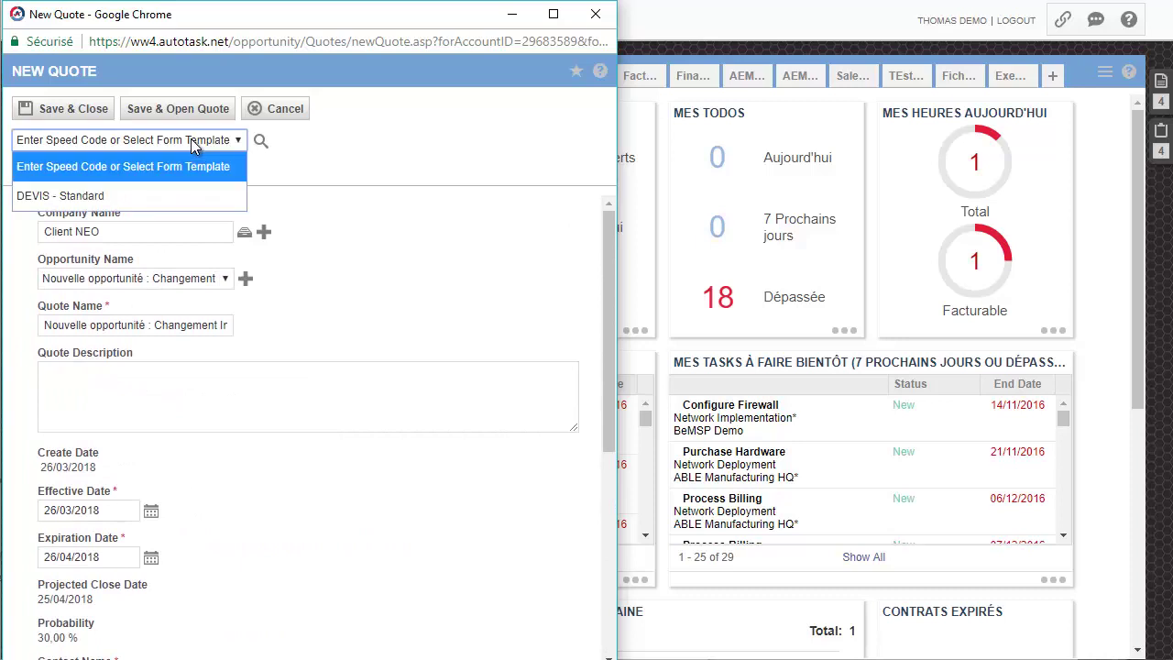
pyautogui.click(64, 197)
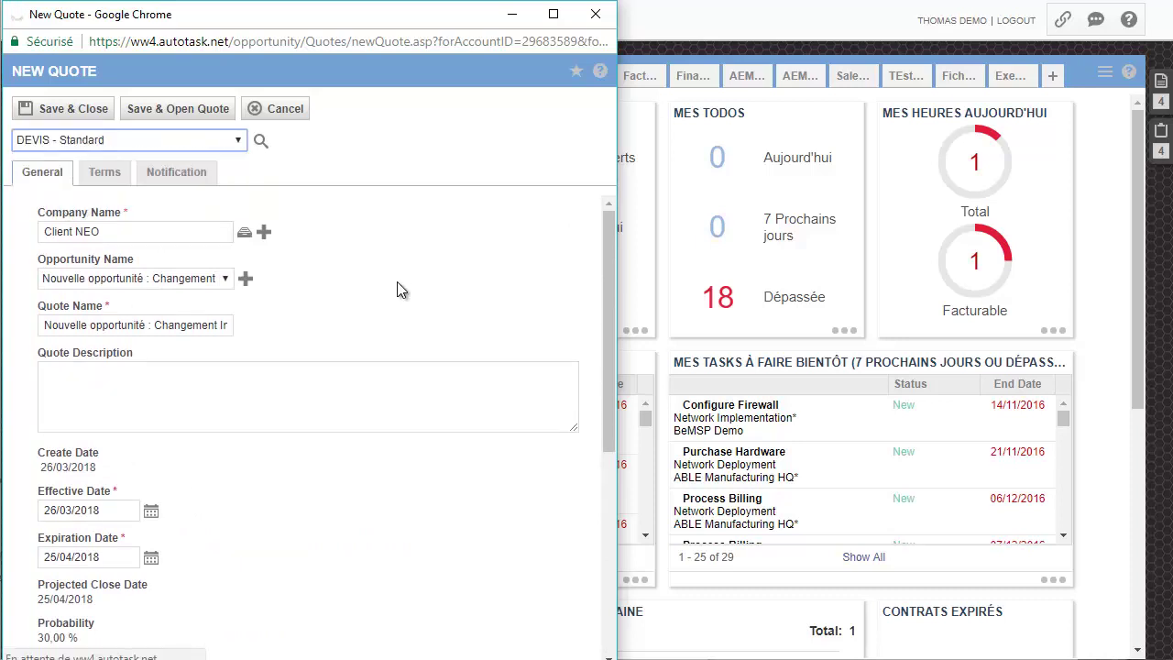
pyautogui.scroll(-3, 357, 366)
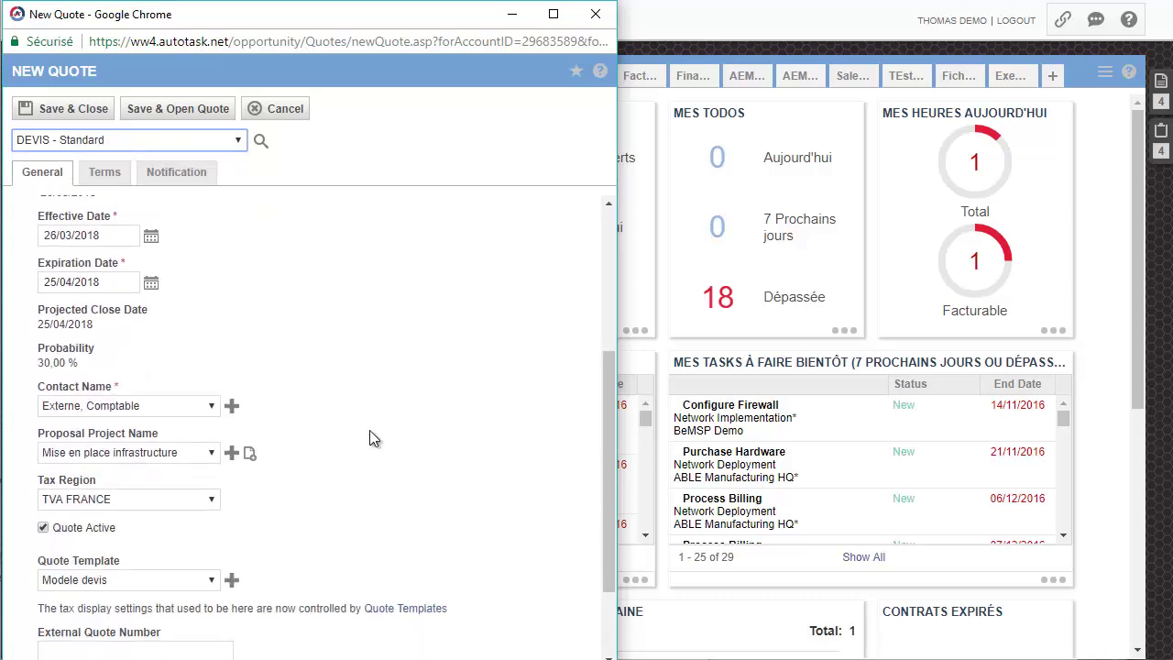
pyautogui.scroll(3, 369, 438)
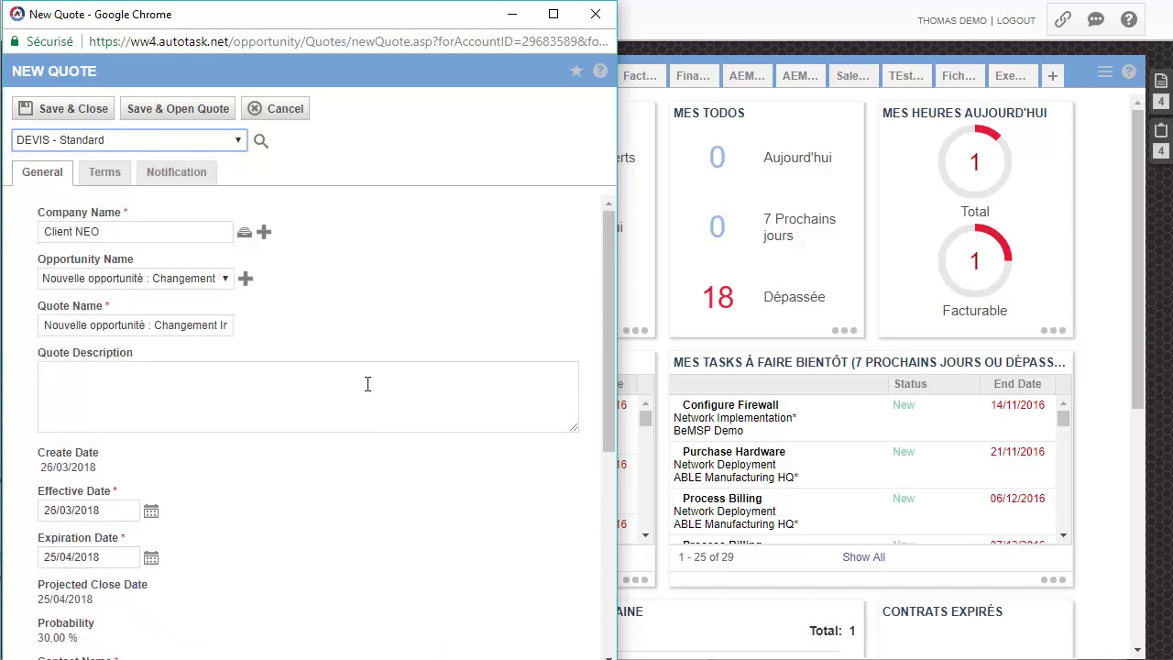
pyautogui.click(165, 111)
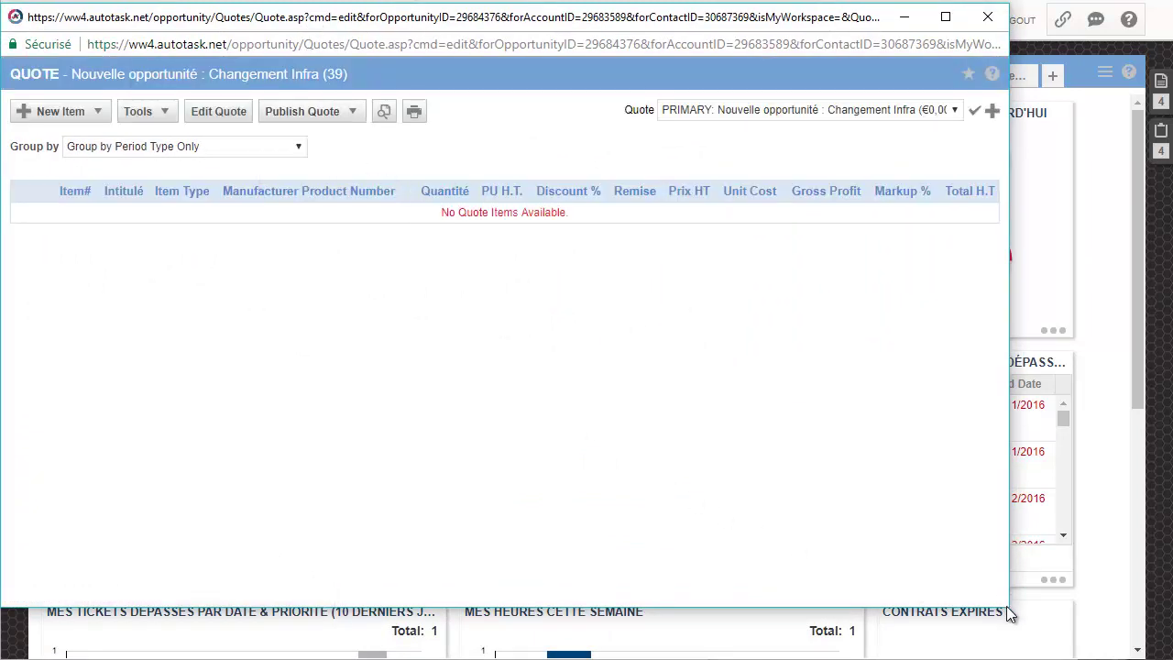
# Add the "Server Dell" product from the Serveur hardware category to the quote and save the item
pyautogui.moveTo(1015, 616); pyautogui.dragTo(1087, 653)
pyautogui.click(72, 109)
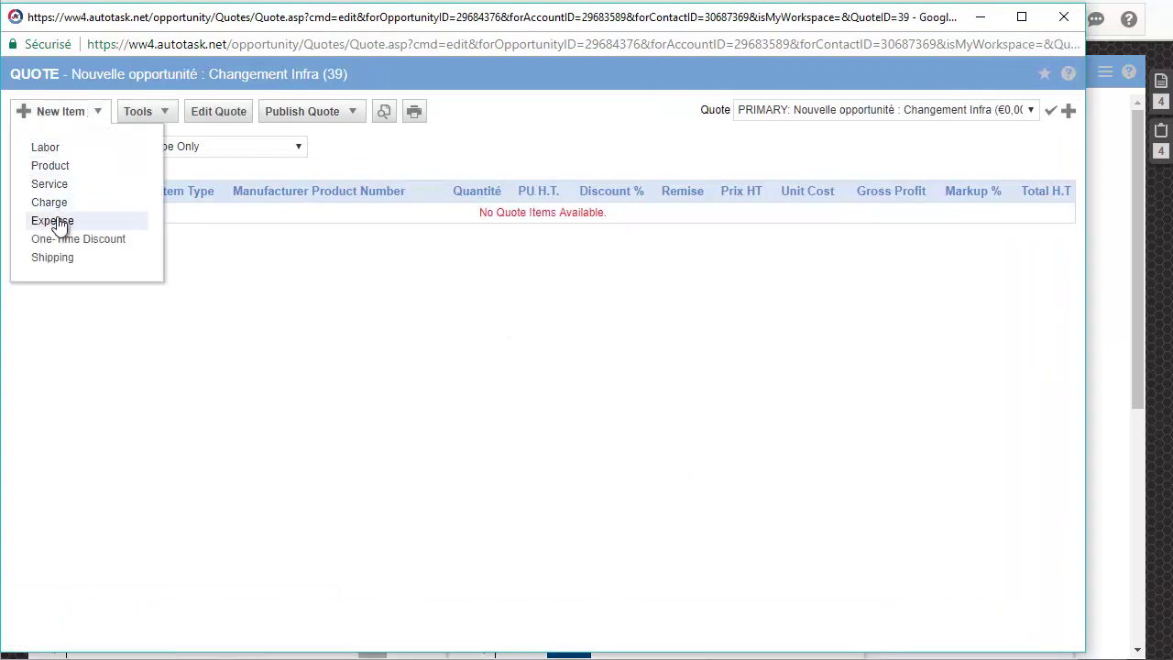
pyautogui.click(50, 167)
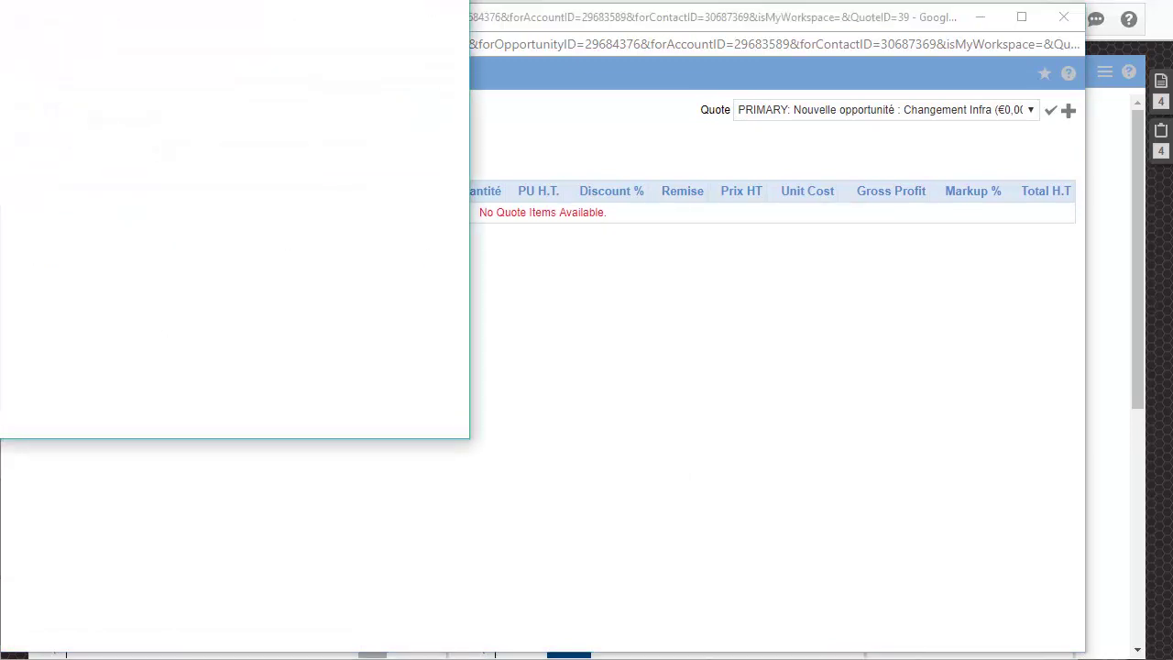
pyautogui.moveTo(344, 18); pyautogui.dragTo(284, 26)
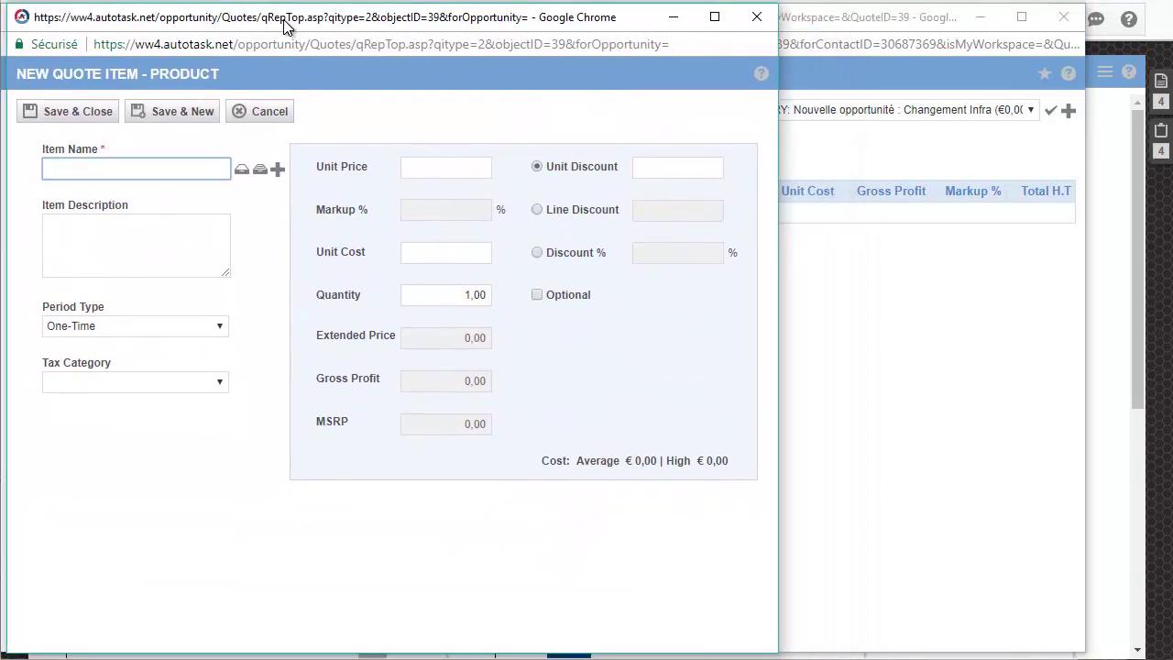
pyautogui.click(242, 173)
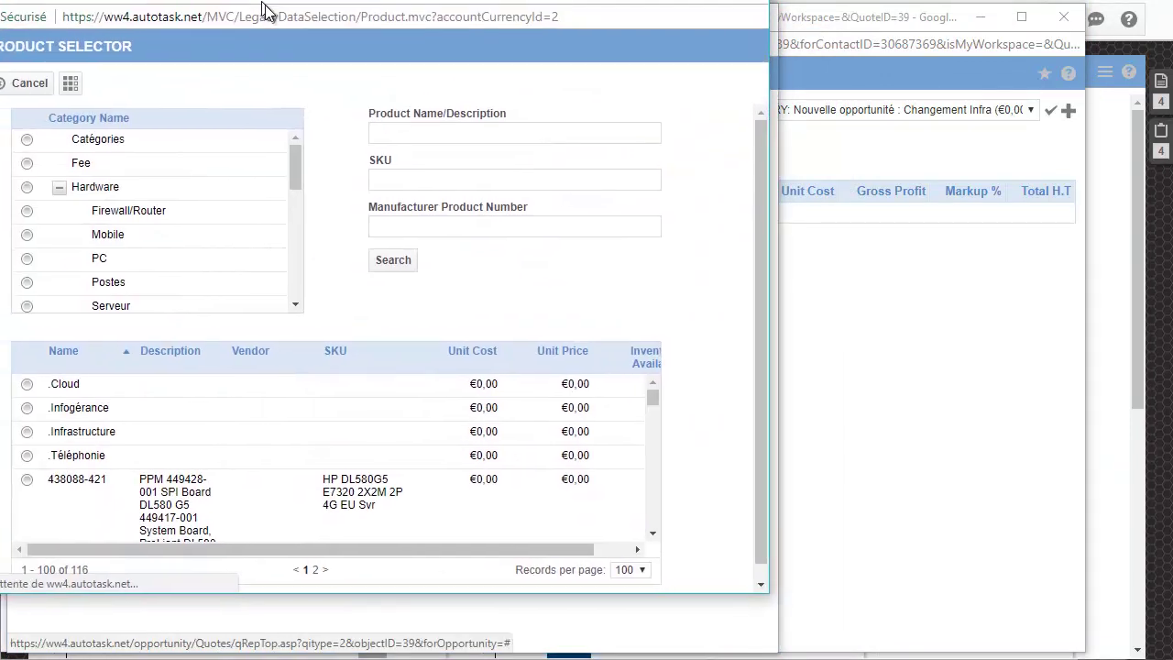
pyautogui.moveTo(265, 5); pyautogui.dragTo(291, 14)
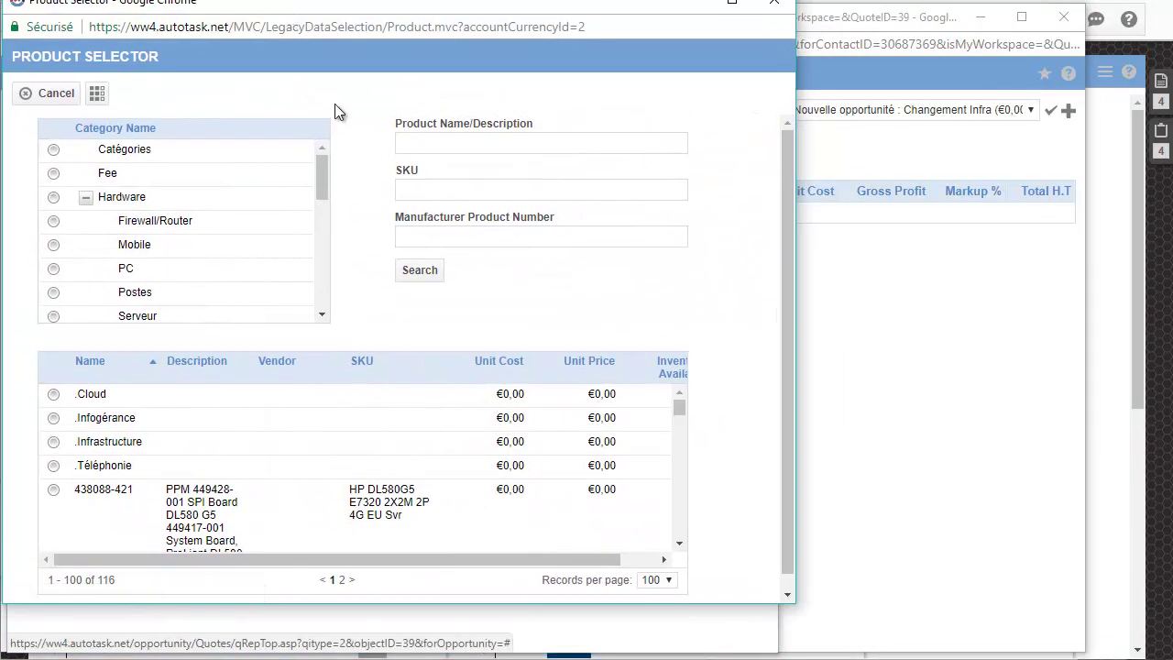
pyautogui.click(53, 316)
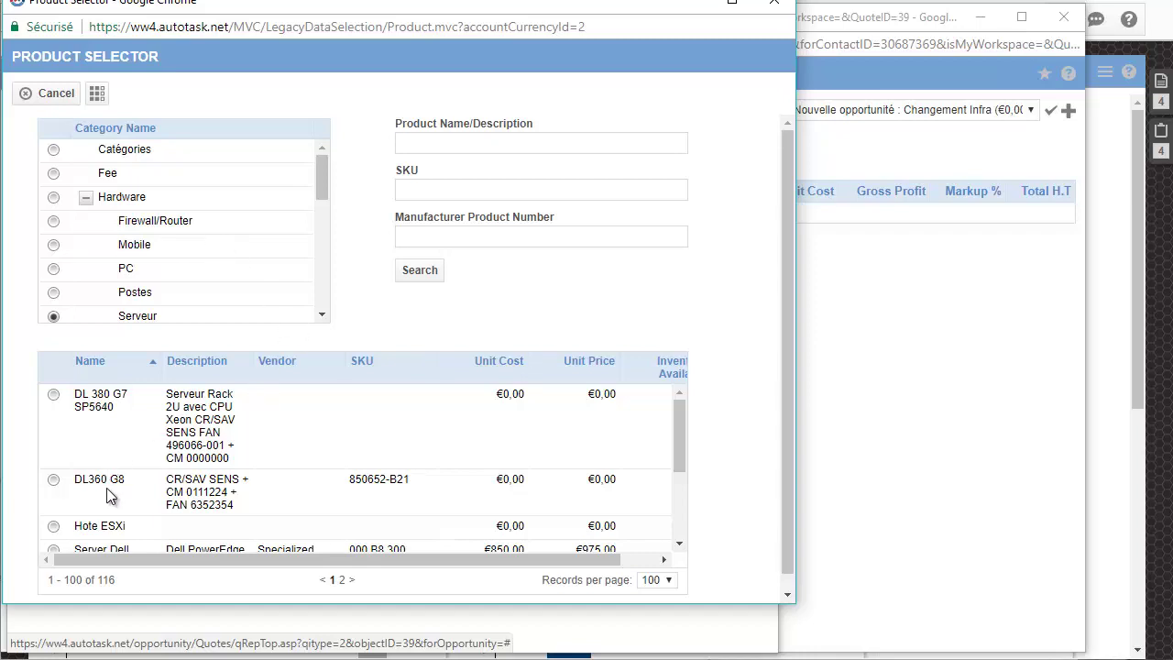
pyautogui.scroll(-3, 97, 479)
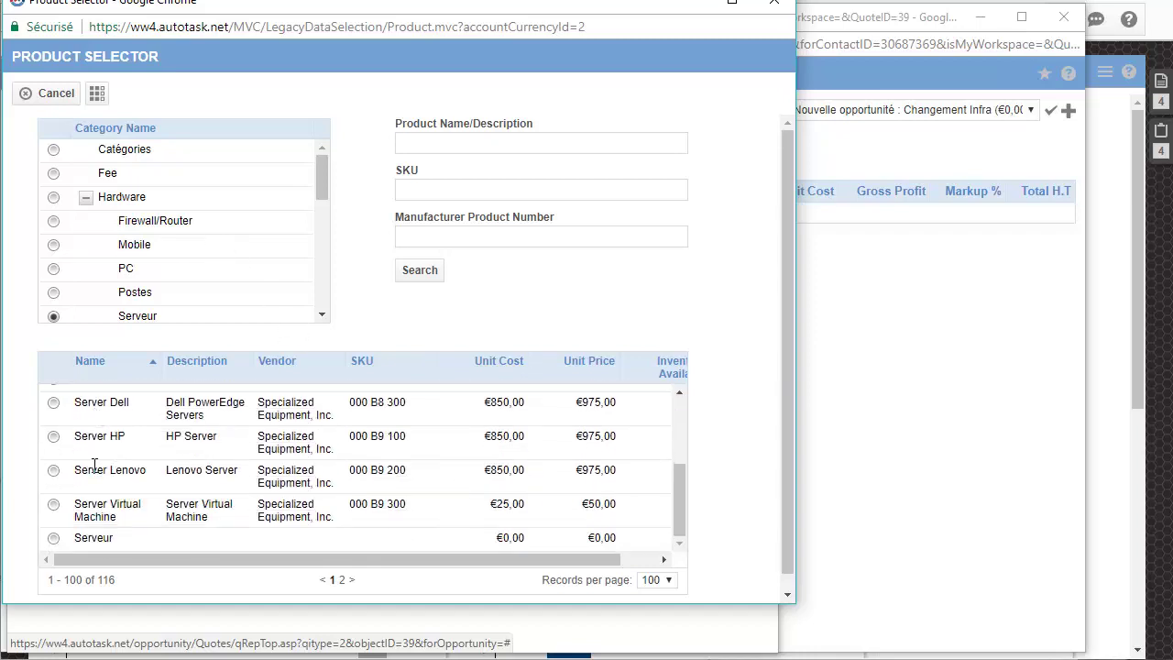
pyautogui.click(53, 404)
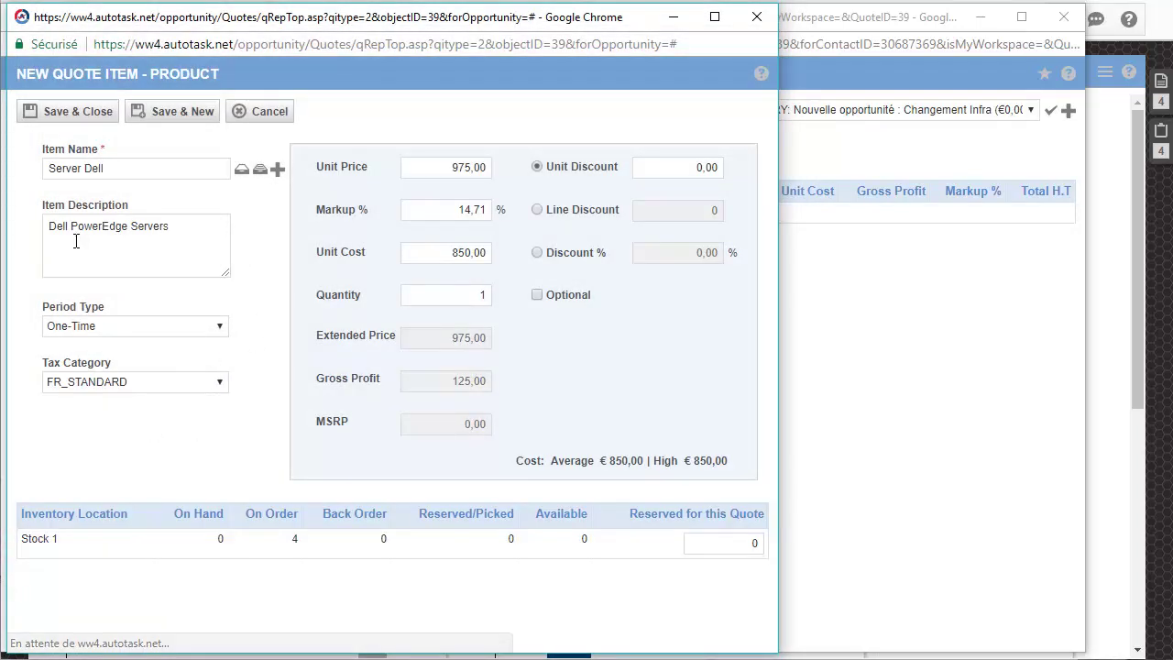
pyautogui.click(82, 111)
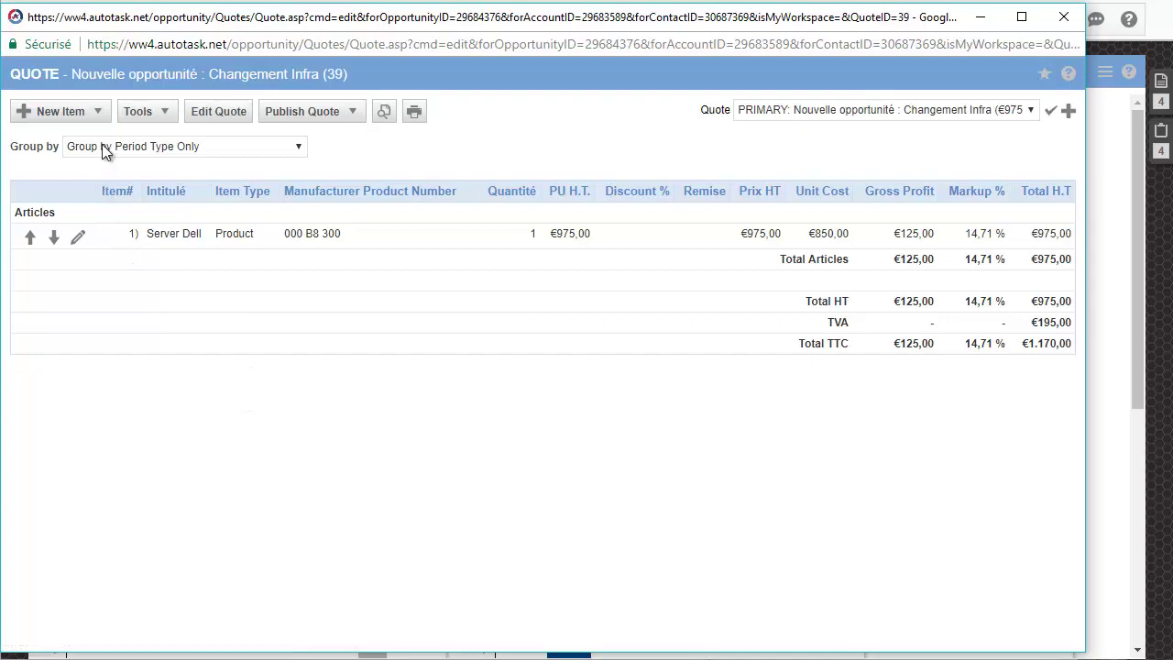
pyautogui.click(97, 111)
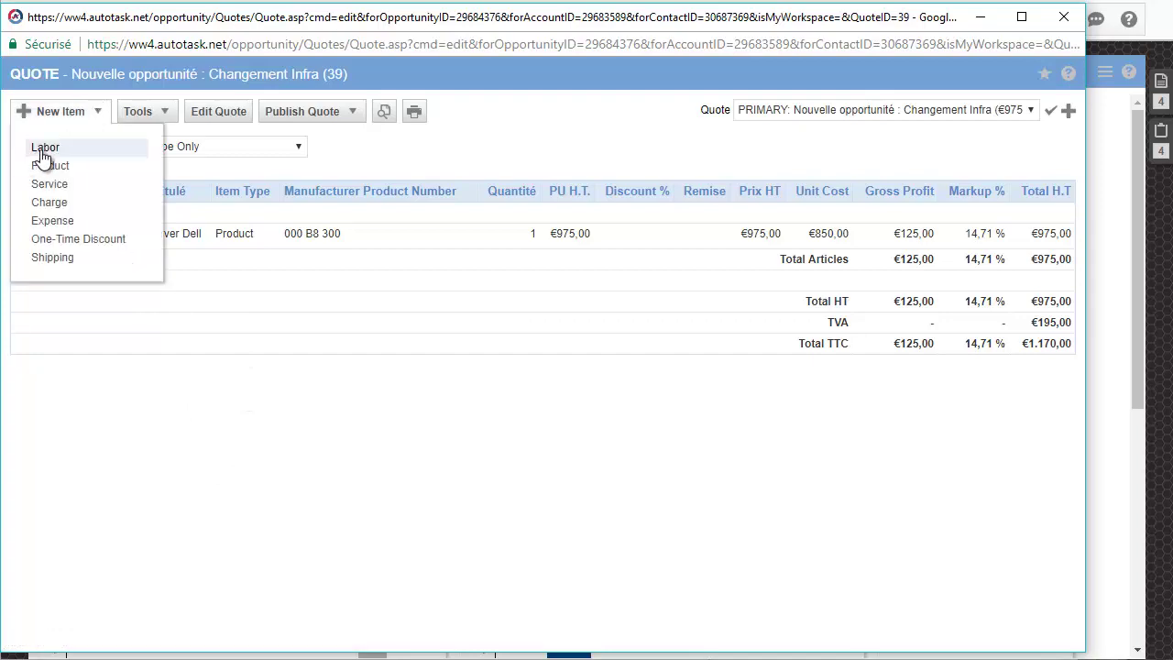
pyautogui.click(39, 152)
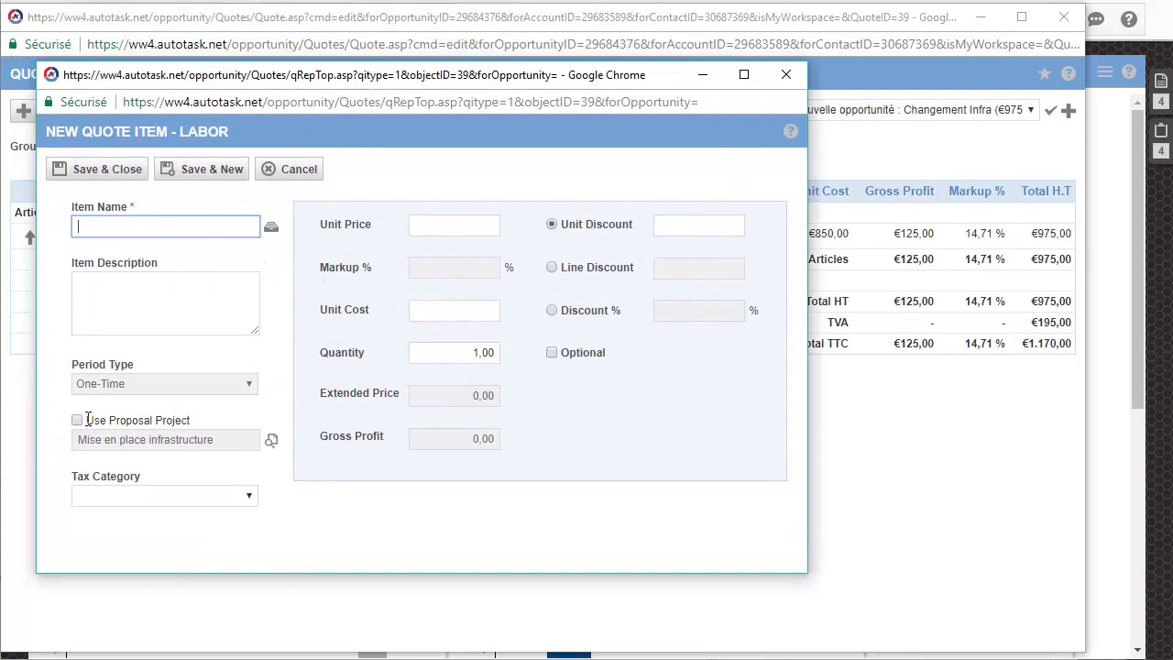
pyautogui.click(786, 74)
pyautogui.click(117, 120)
# Create a labor item on the quote based on the proposal project, with tax category FR_STANDARD
pyautogui.click(57, 111)
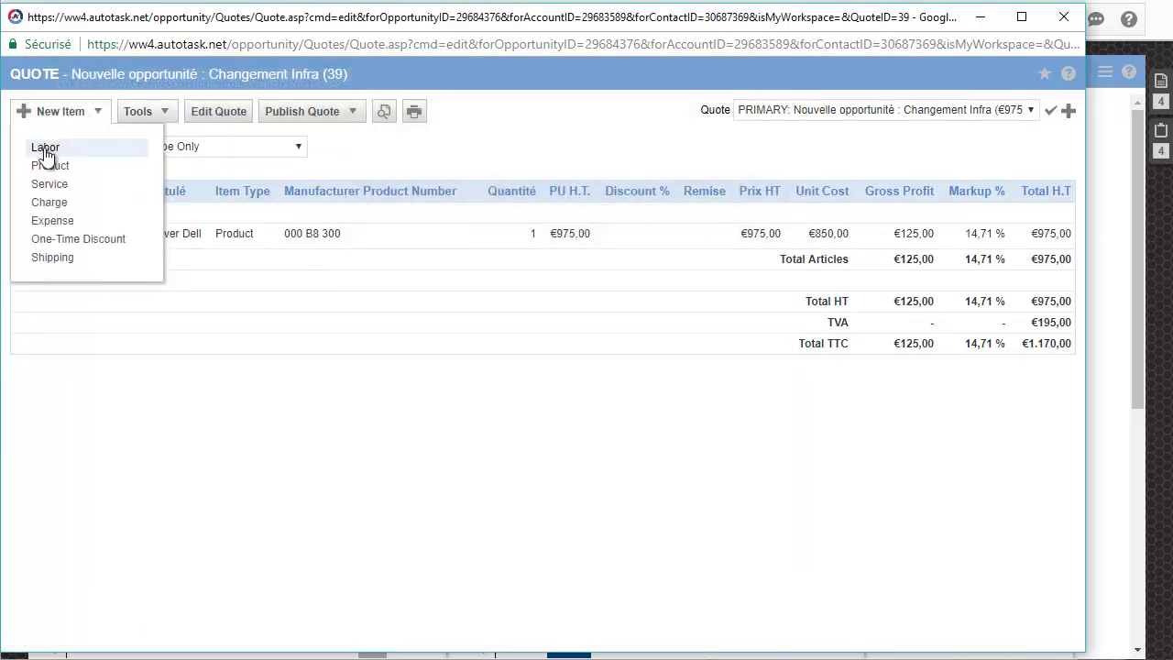
pyautogui.click(46, 147)
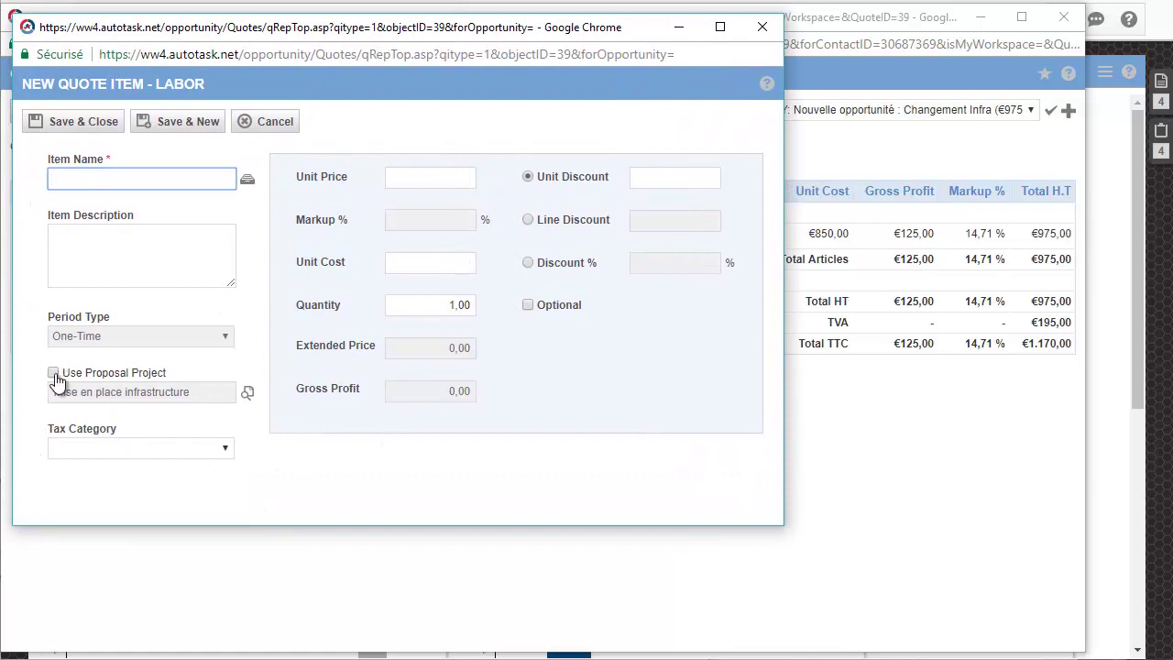
pyautogui.click(55, 374)
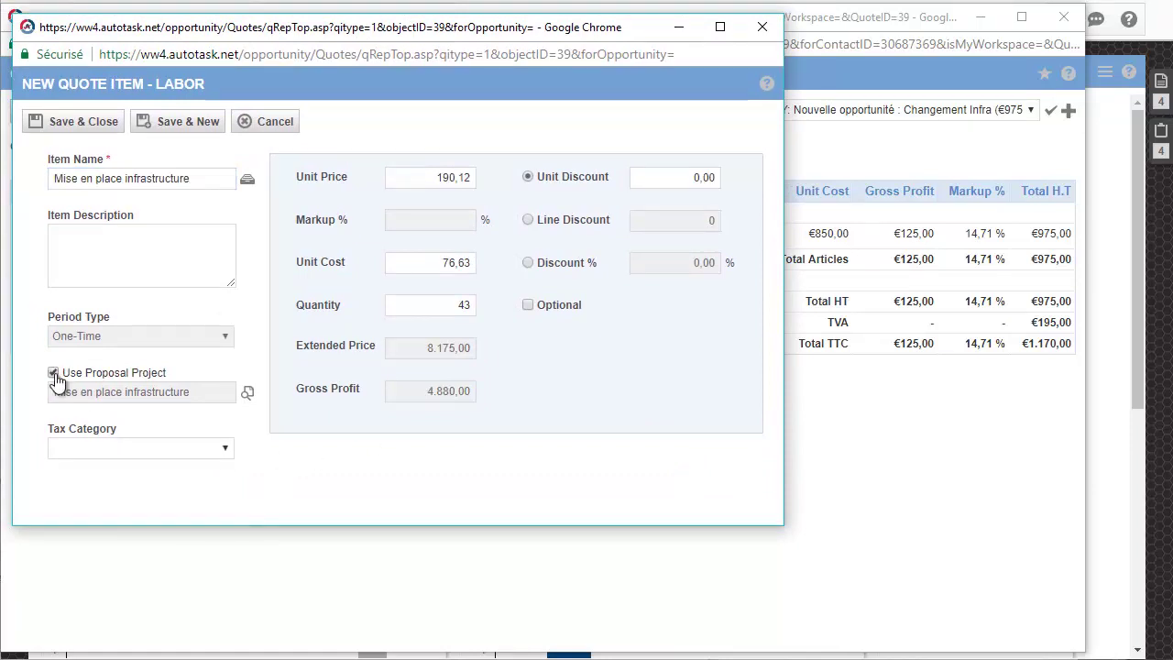
pyautogui.click(220, 446)
pyautogui.click(138, 500)
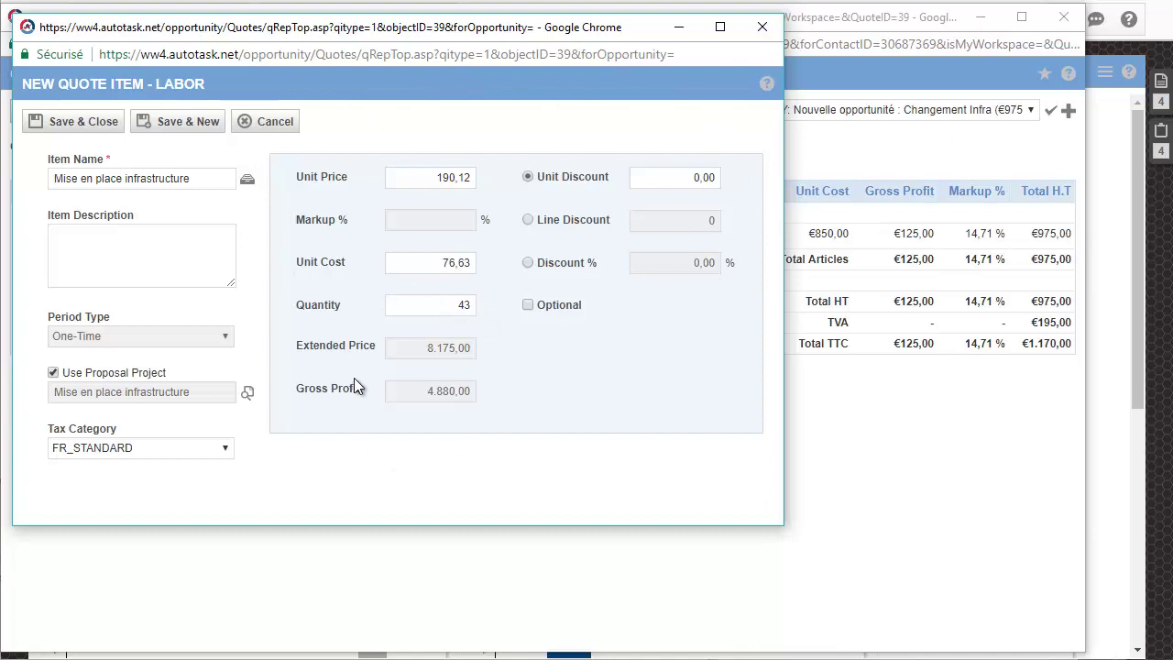
# Describe the labor item as "MIse en place de votre nouvelle infra", set its unit price to 95, and save it
pyautogui.click(127, 241)
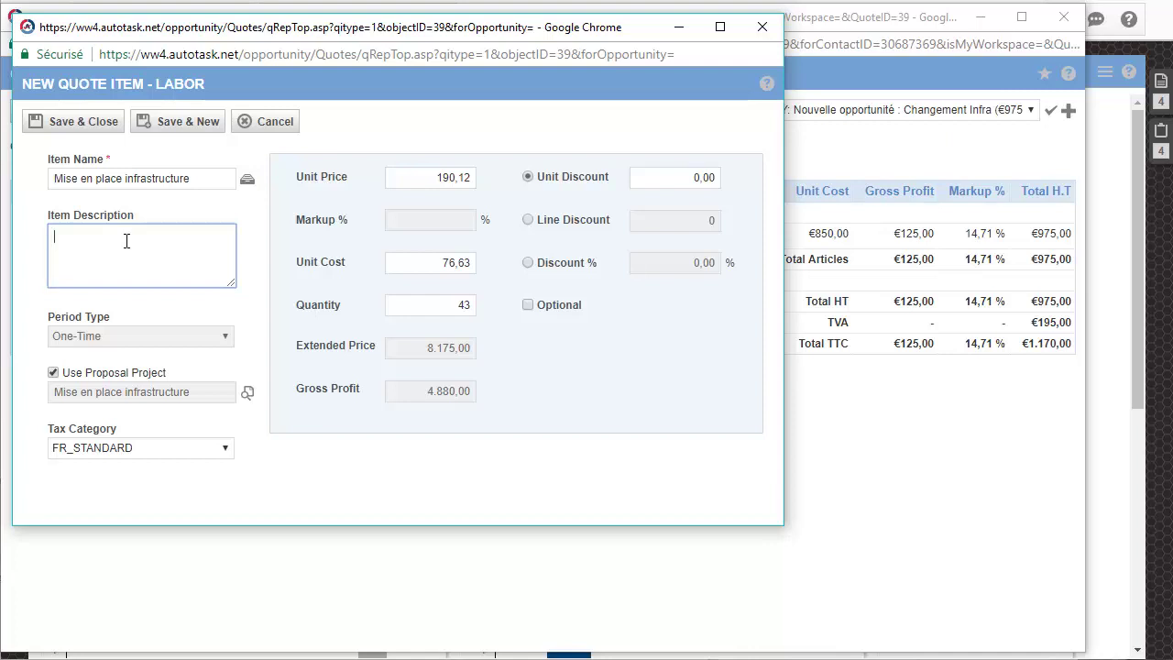
pyautogui.write('Mise en place de votre nouvelle inf')
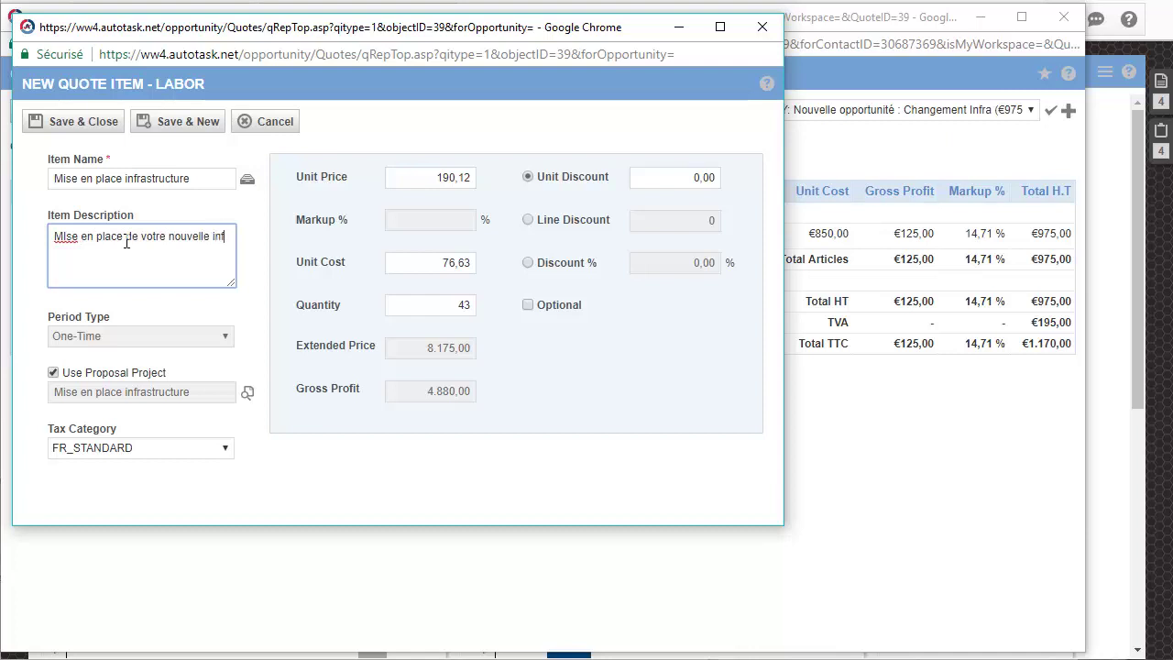
pyautogui.write('ra')
pyautogui.click(428, 175)
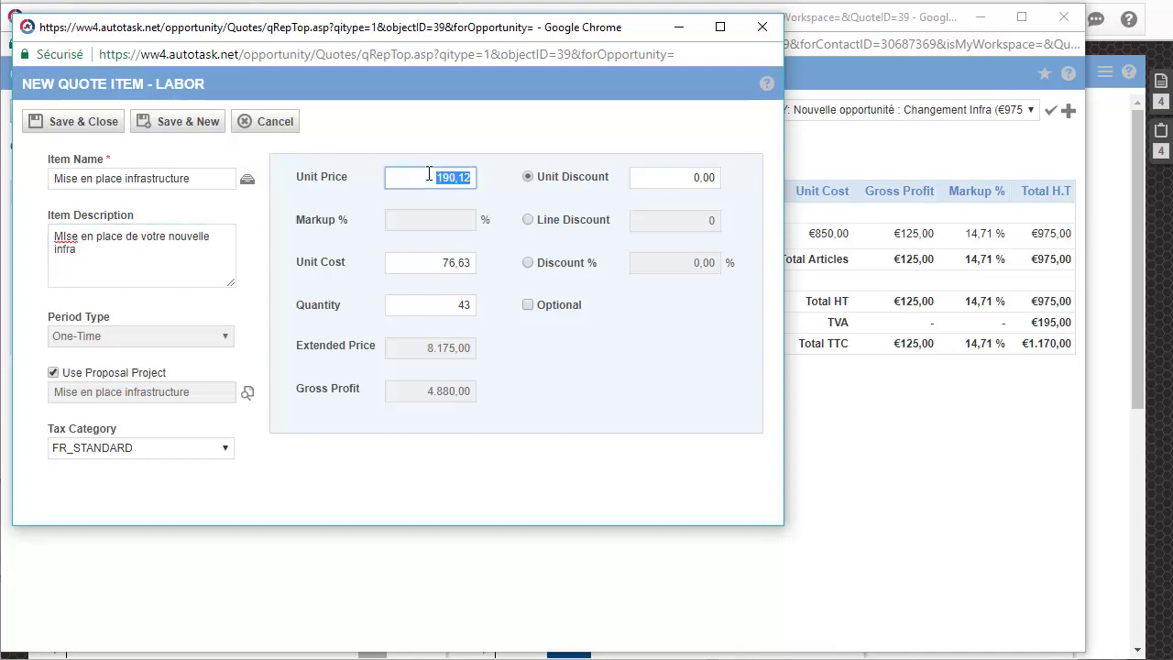
pyautogui.write('95')
pyautogui.click(451, 148)
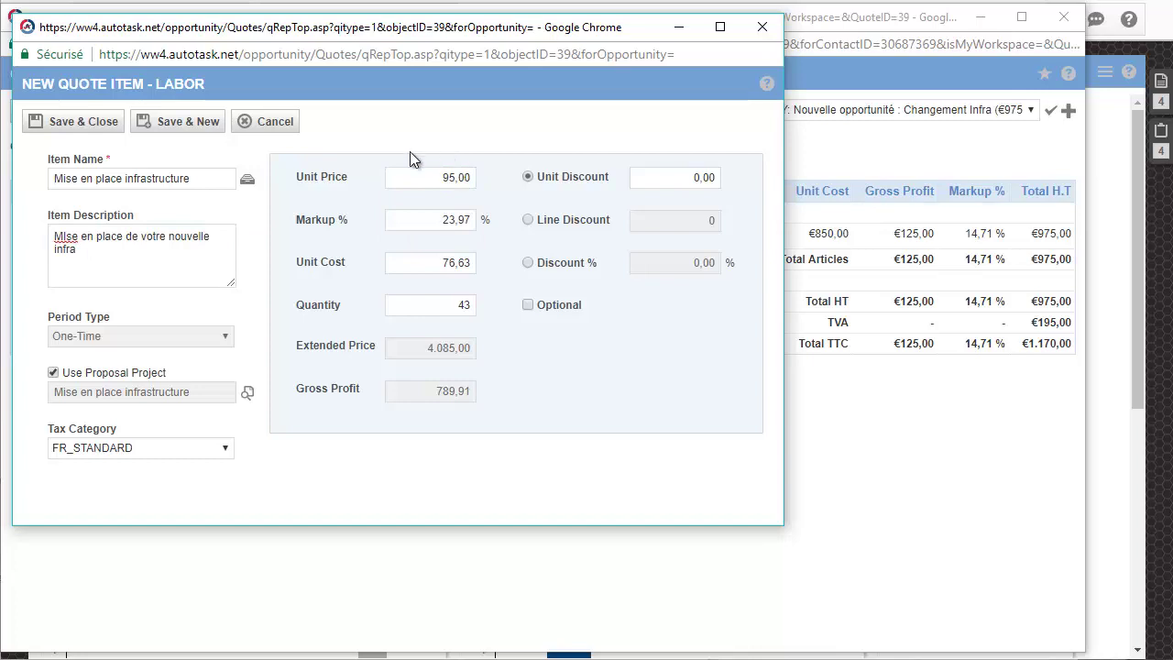
pyautogui.click(82, 119)
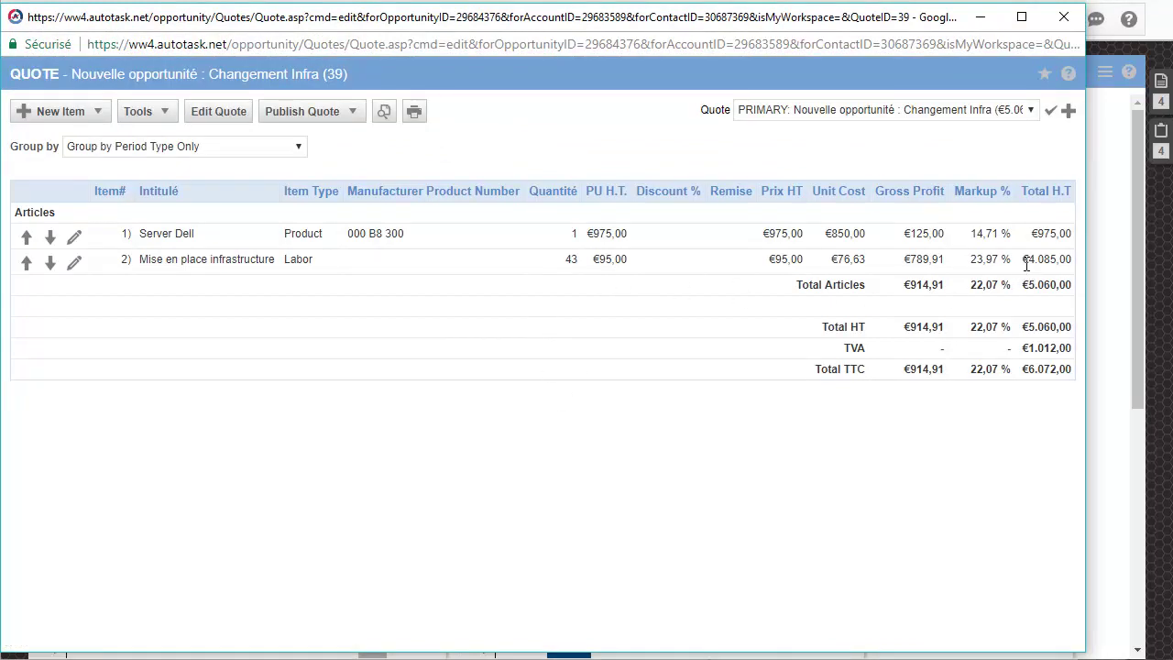
# Start a new charge item on the quote using the "Prestations" billing code
pyautogui.moveTo(1026, 263); pyautogui.dragTo(1068, 261)
pyautogui.click(1068, 260)
pyautogui.click(89, 114)
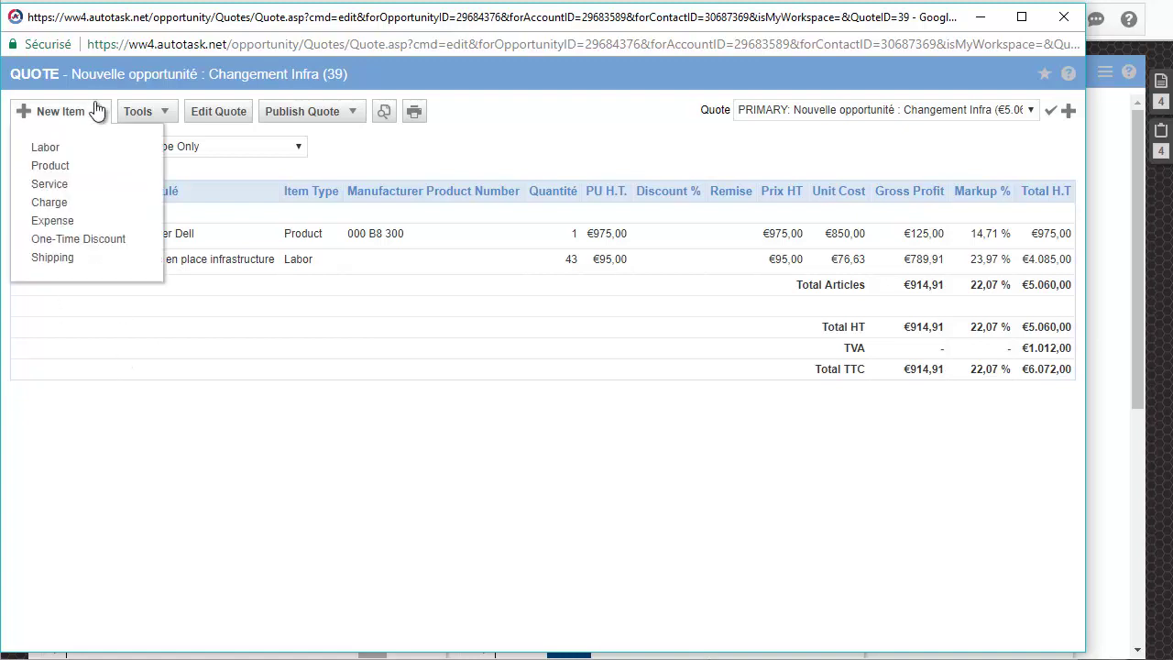
pyautogui.click(46, 206)
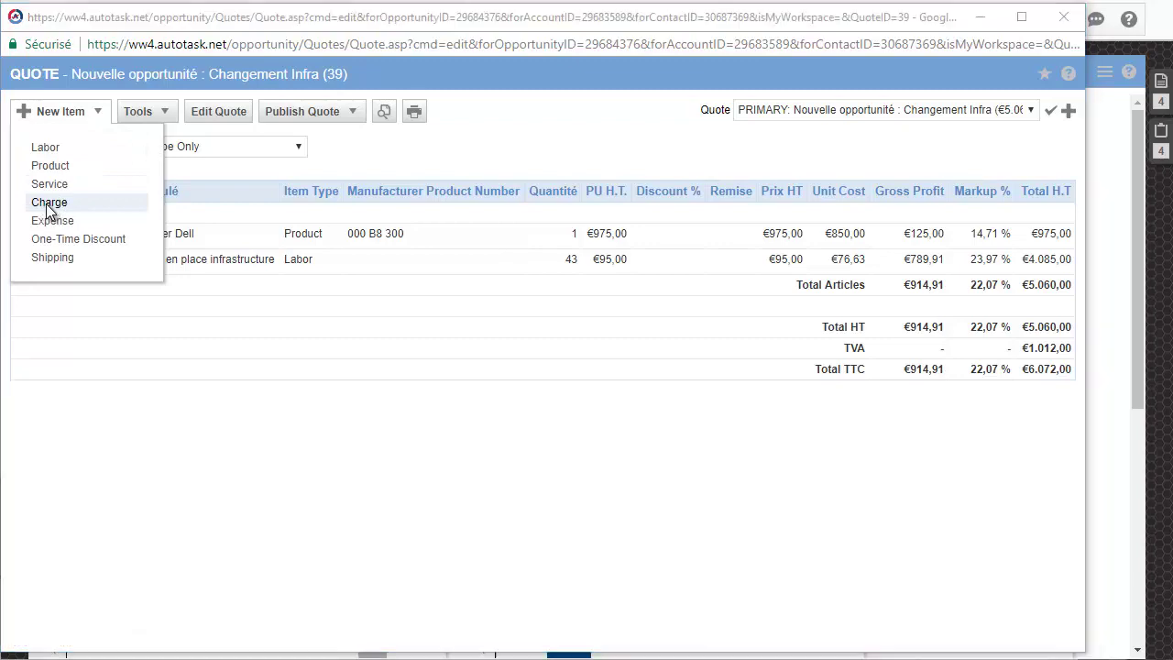
pyautogui.moveTo(359, 75); pyautogui.dragTo(392, 38)
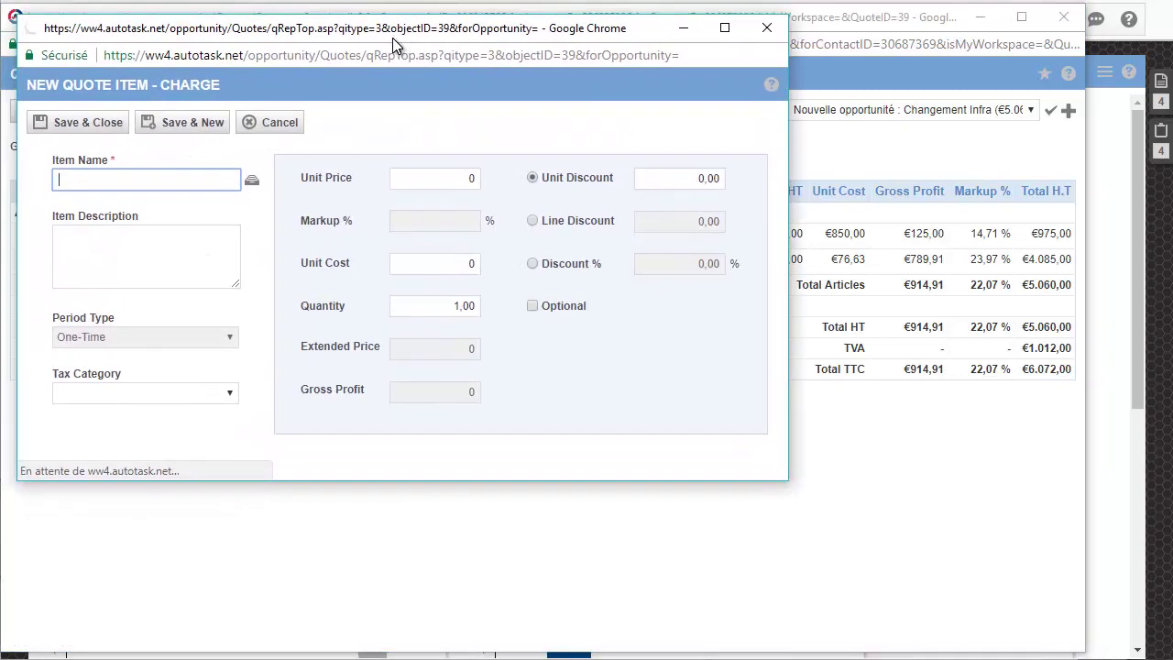
pyautogui.click(251, 183)
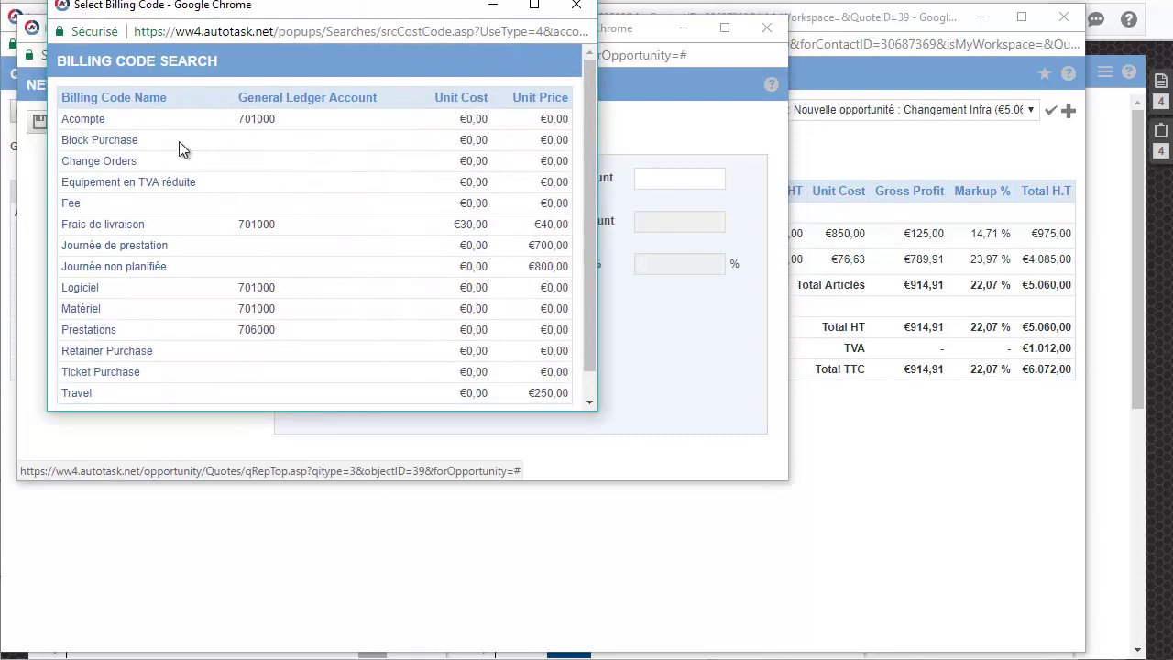
pyautogui.click(89, 332)
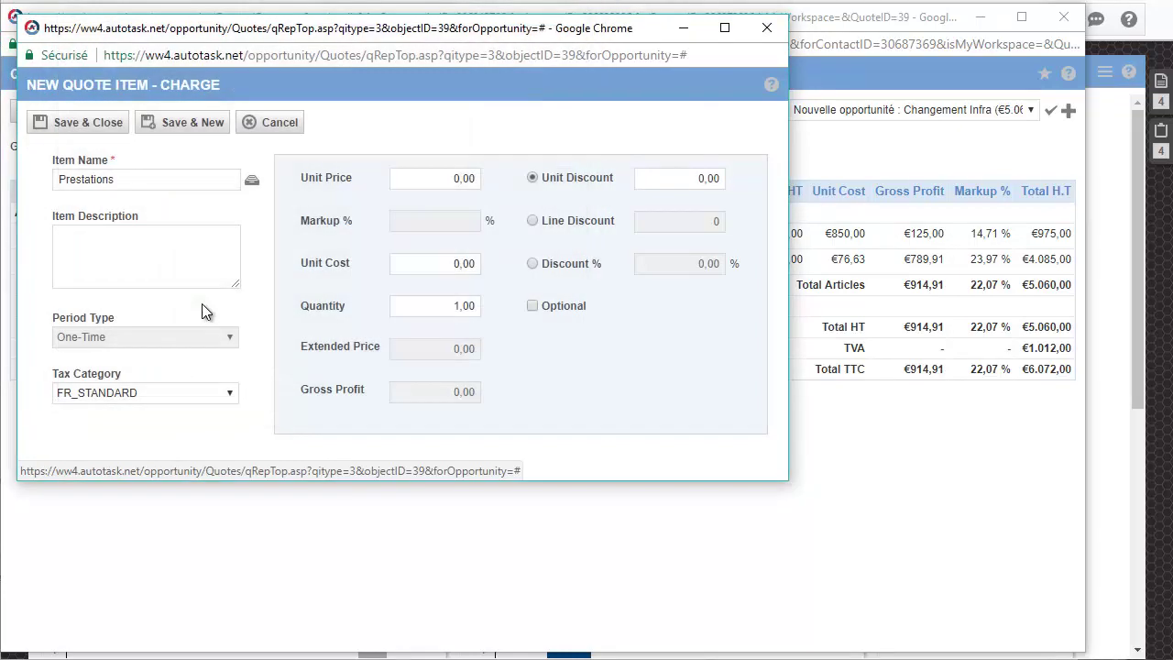
# Describe the charge as "Implémantation nouvelle infra - Forfaitaire", set its unit price to 3990, and save it
pyautogui.click(132, 254)
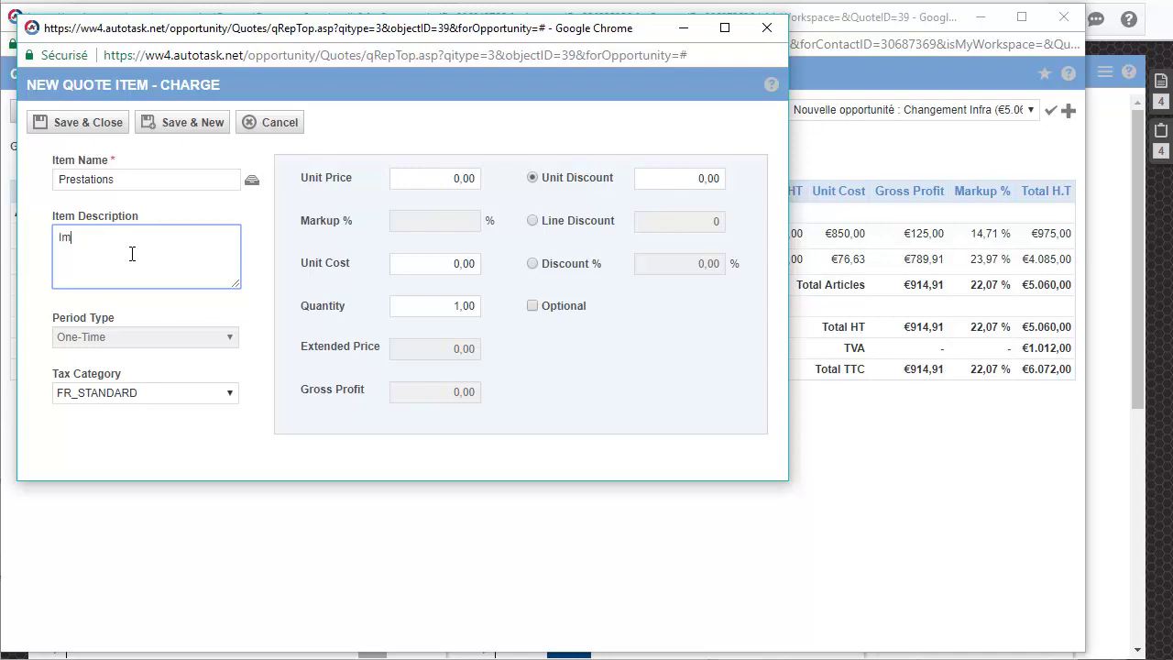
pyautogui.write('Implémantation nouvelle infra - F')
pyautogui.write('orfaitaire')
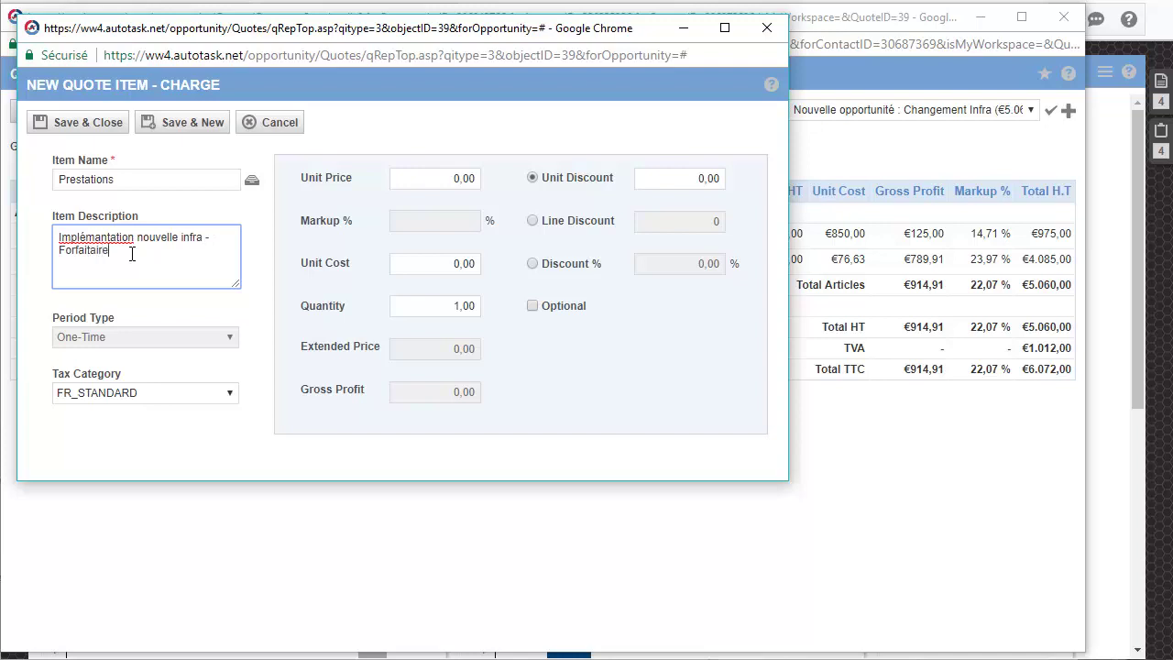
pyautogui.click(439, 175)
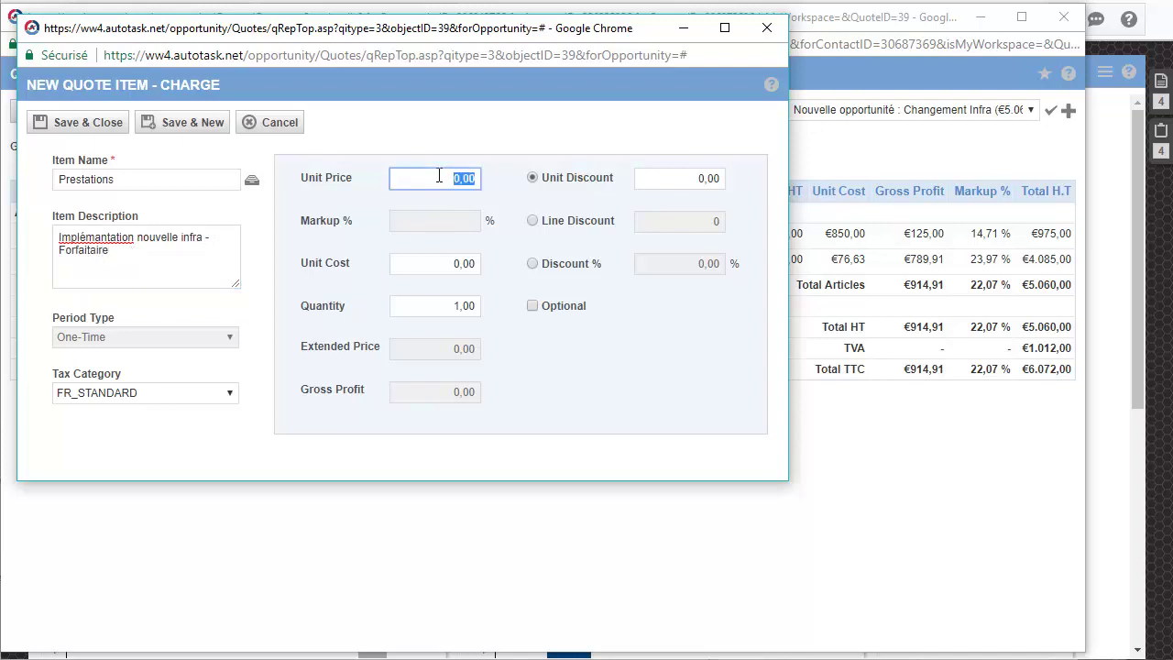
pyautogui.write('399')
pyautogui.click(307, 238)
pyautogui.click(90, 122)
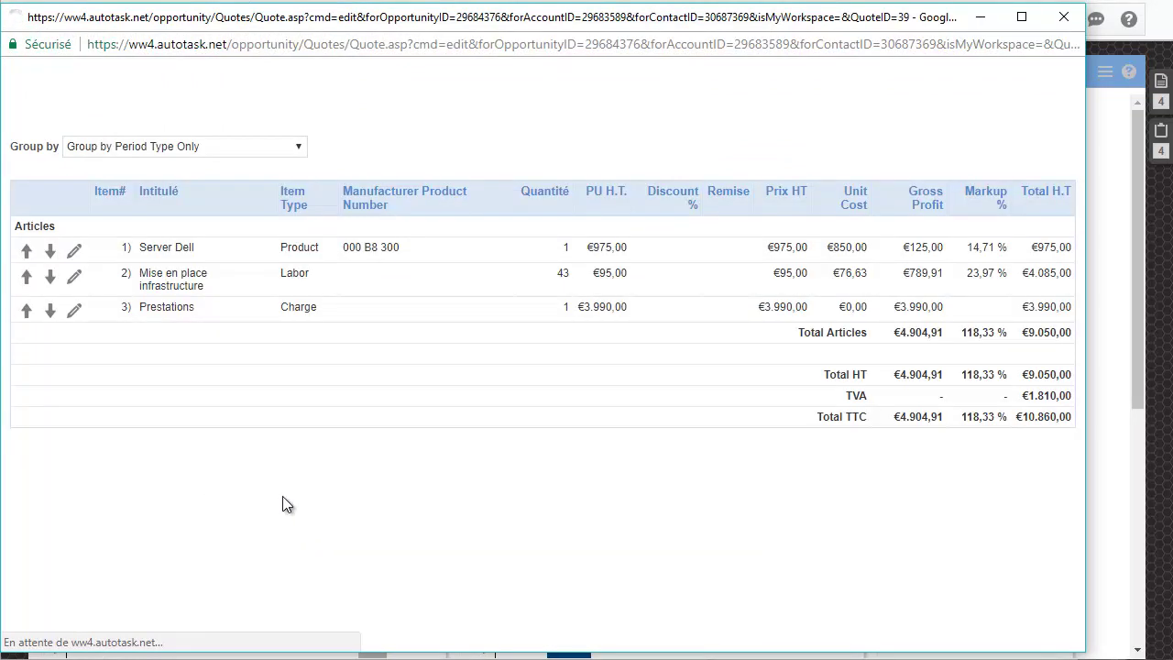
# View the available actions for the labor item and close the quote window
pyautogui.click(76, 279)
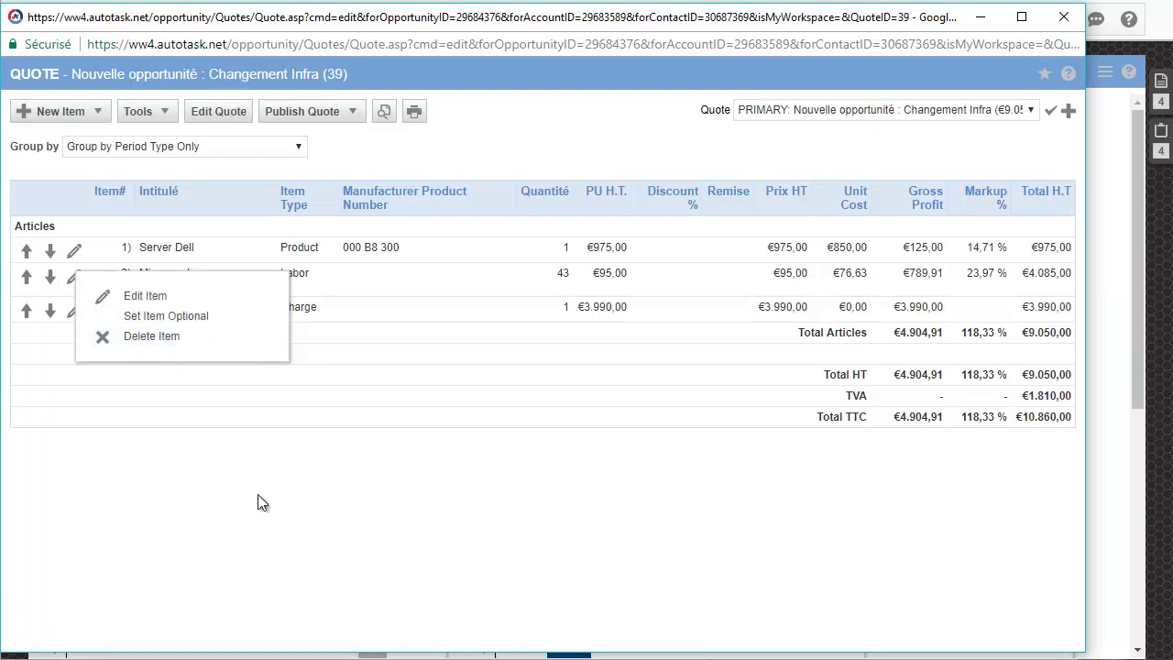
pyautogui.click(292, 473)
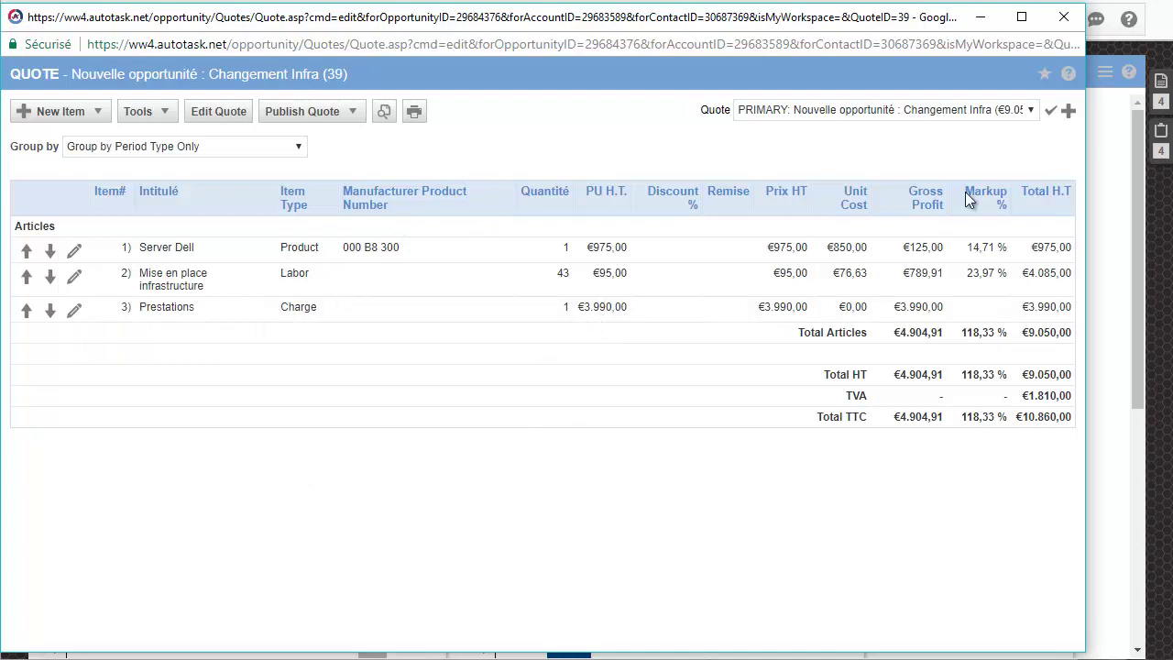
pyautogui.click(1068, 20)
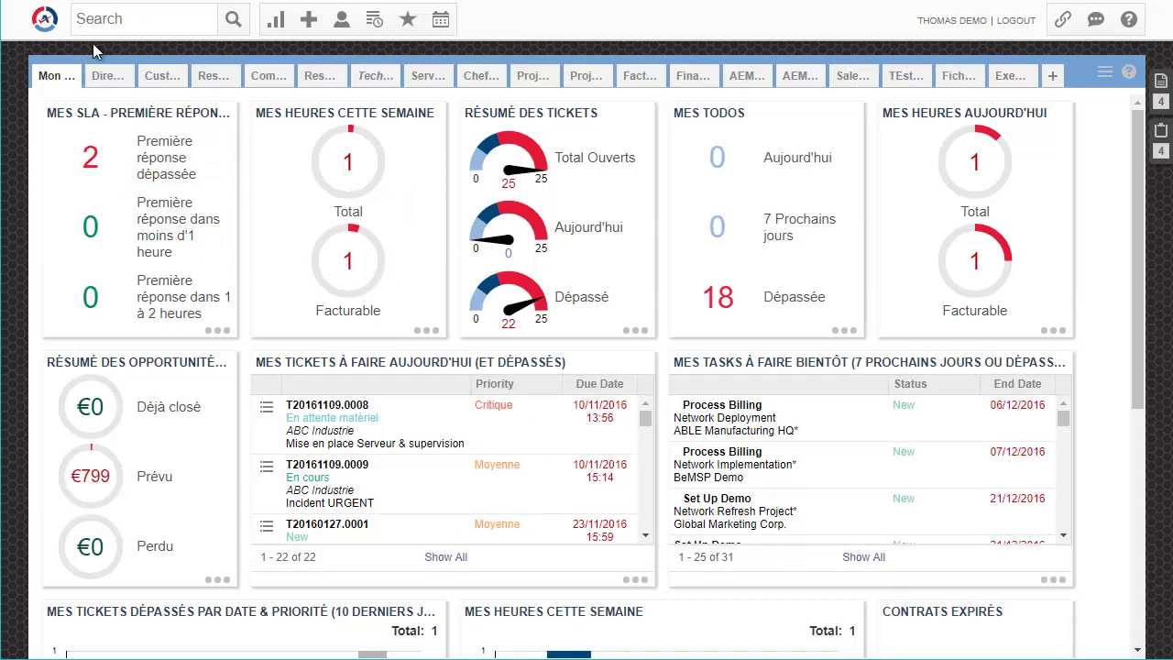
# Search the companies for "client ne" and open the active Client NEO record
pyautogui.click(113, 19)
pyautogui.write('c')
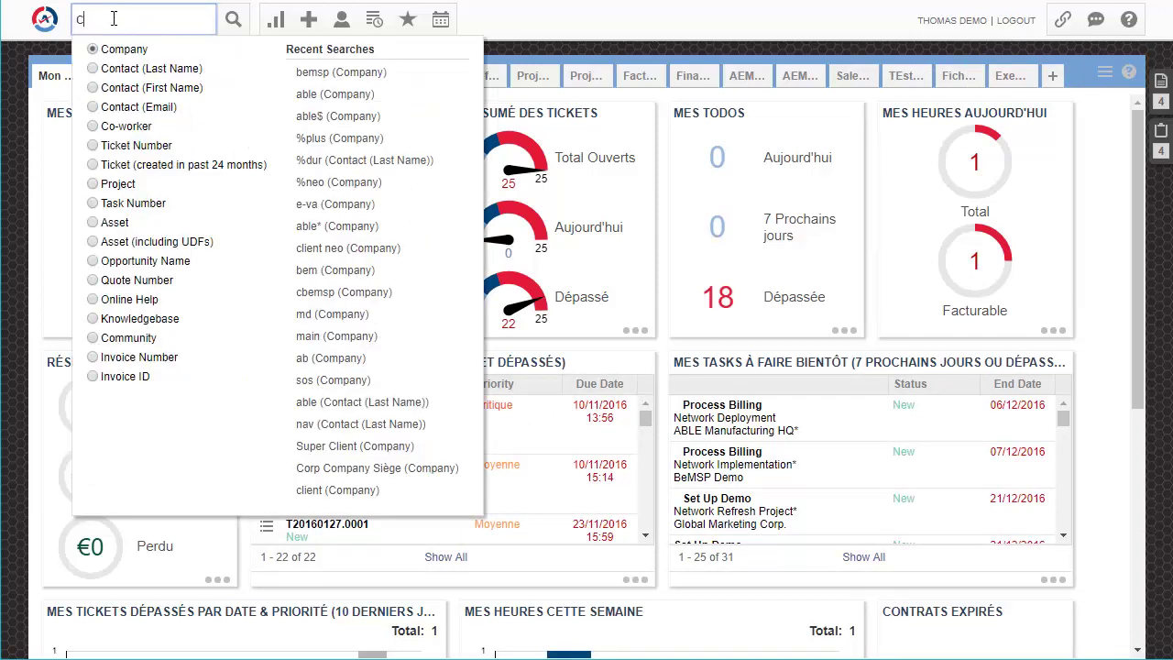
pyautogui.write('lient ne')
pyautogui.press('Return')
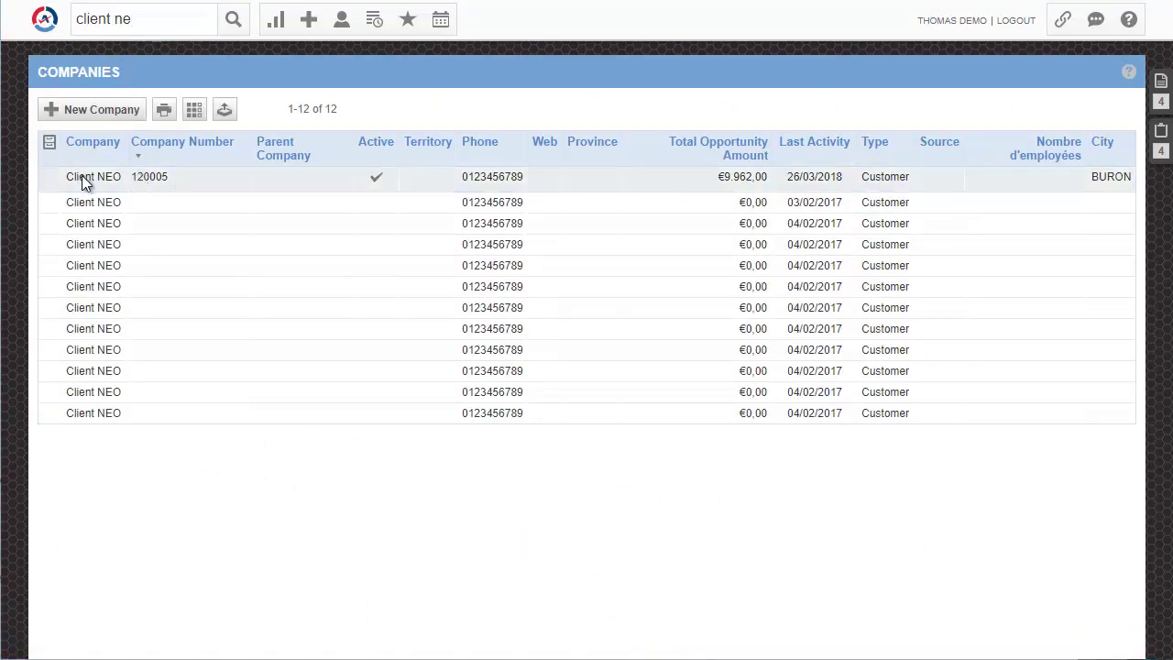
pyautogui.click(81, 176)
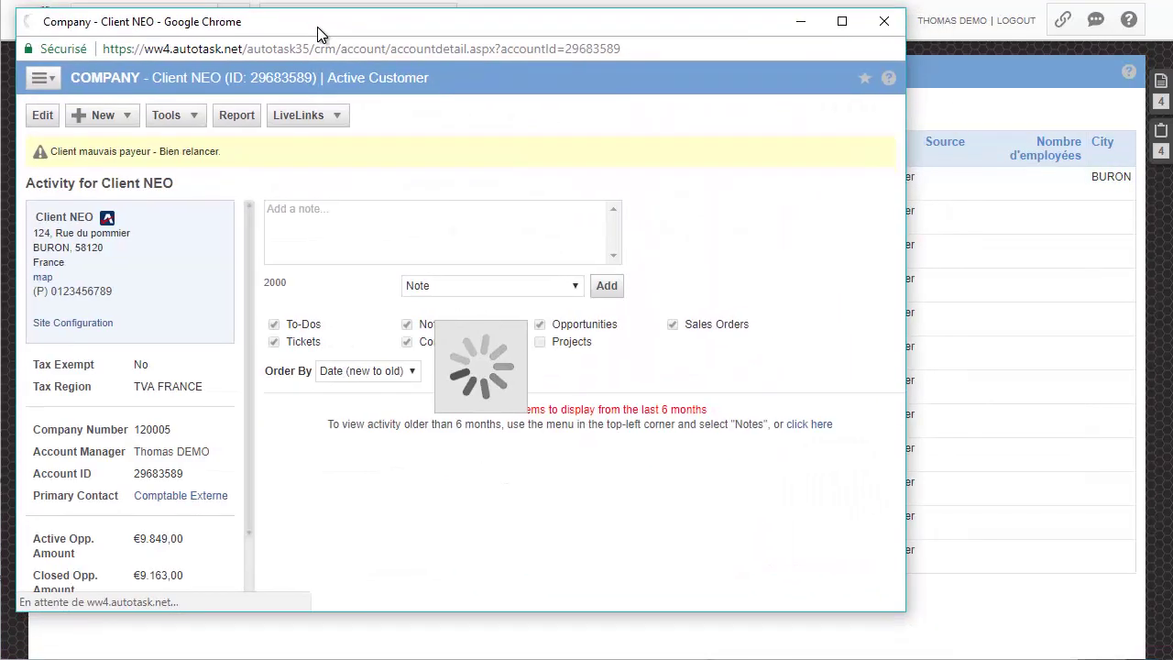
# Open Client NEO's opportunity "Nouvelle opportunité : Changement Infra" and its proposal project "Mise en place infrastructure"
pyautogui.click(35, 75)
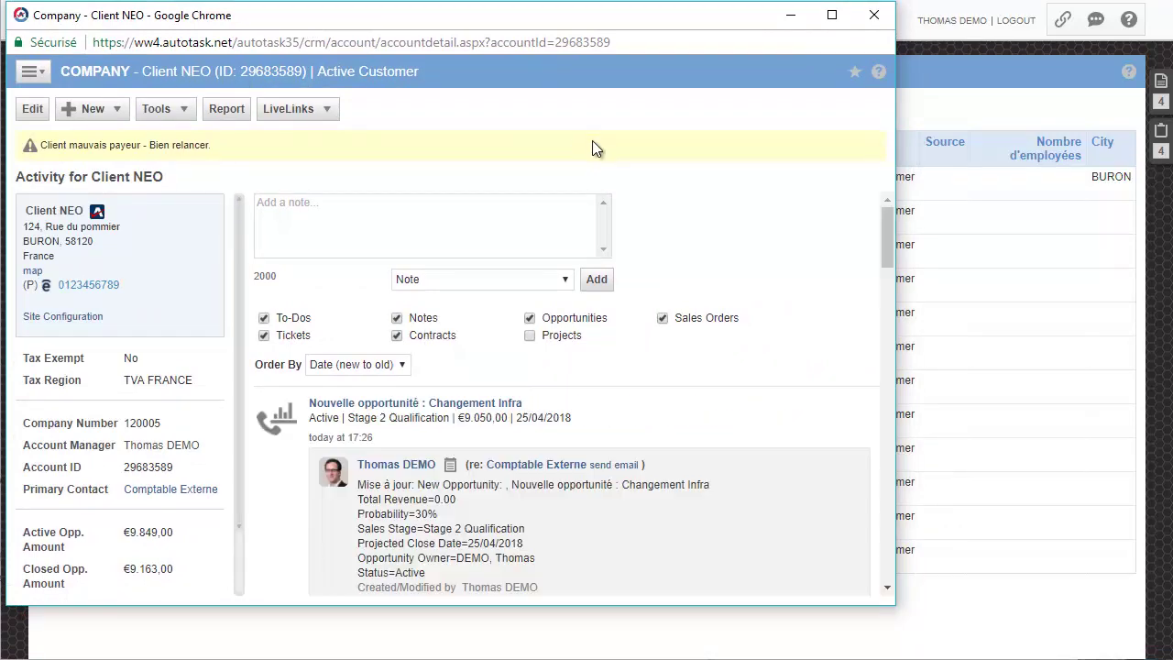
pyautogui.click(431, 405)
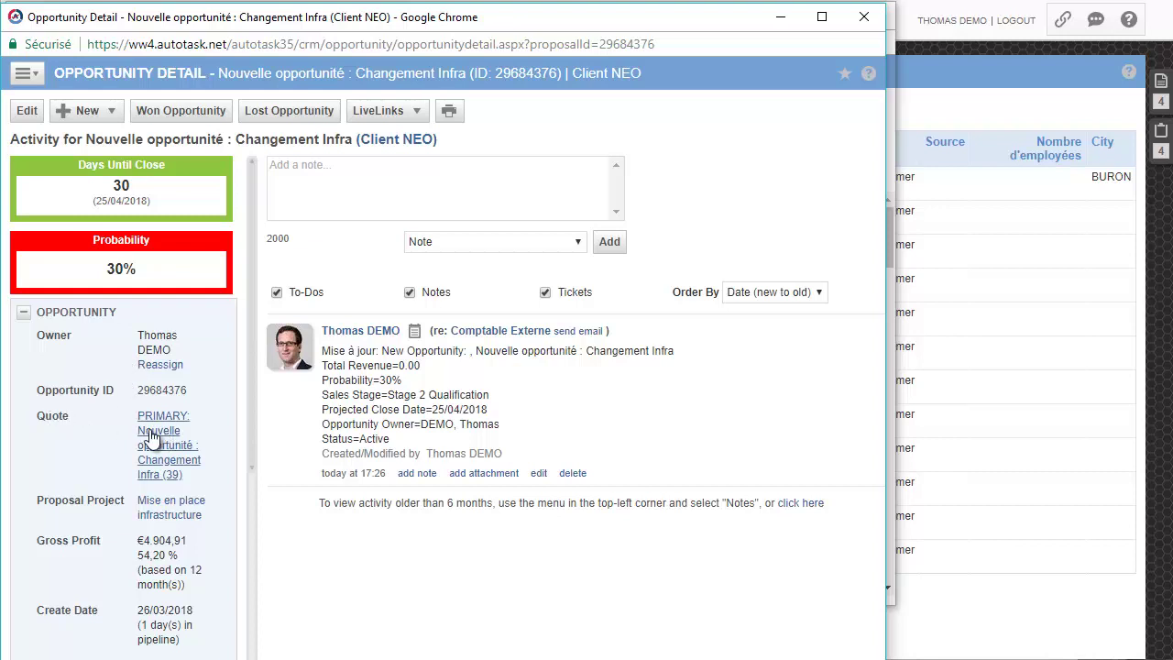
pyautogui.click(168, 519)
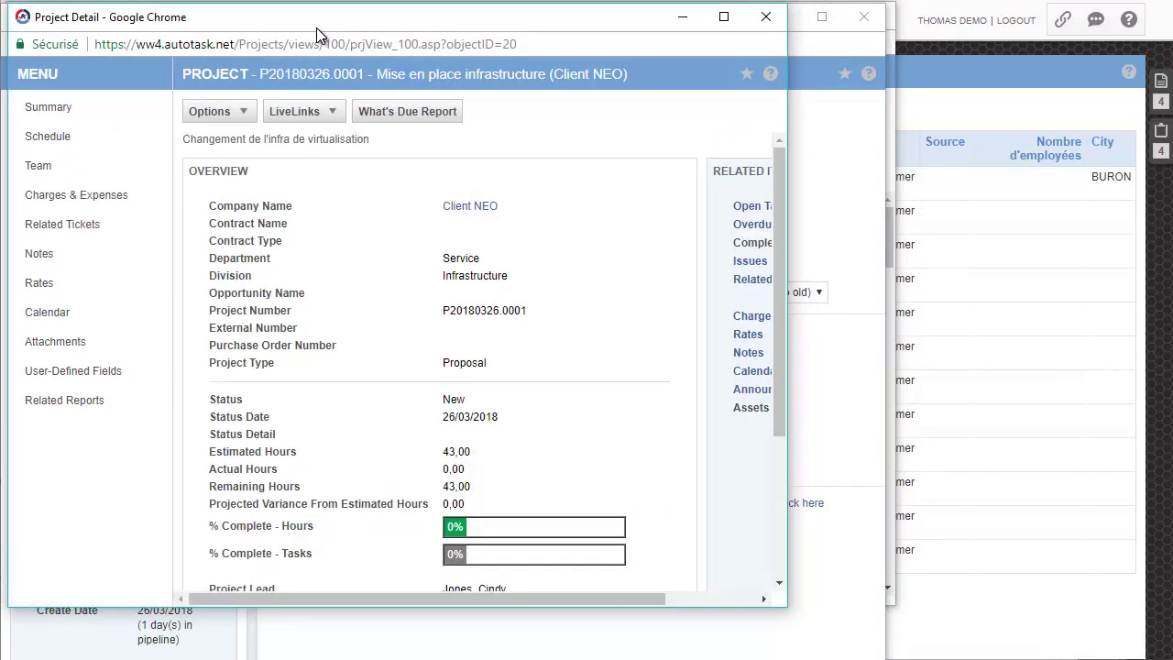
# Widen the project window and check the project type in the overview
pyautogui.moveTo(788, 262); pyautogui.dragTo(988, 264)
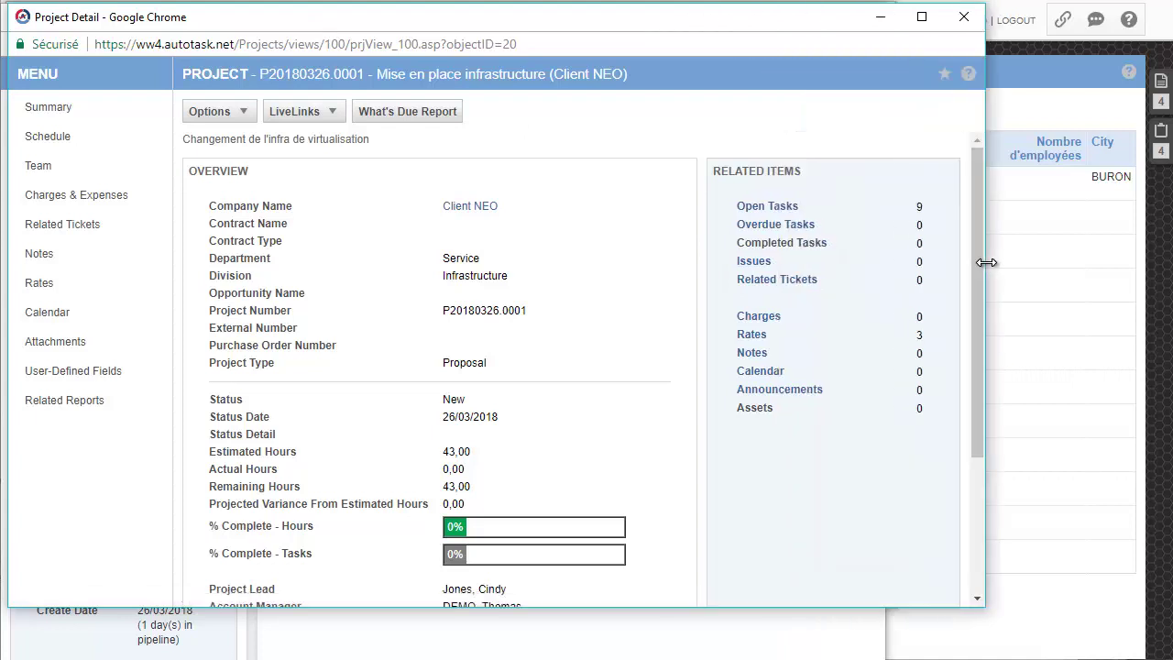
pyautogui.moveTo(509, 362); pyautogui.dragTo(210, 363)
pyautogui.click(224, 363)
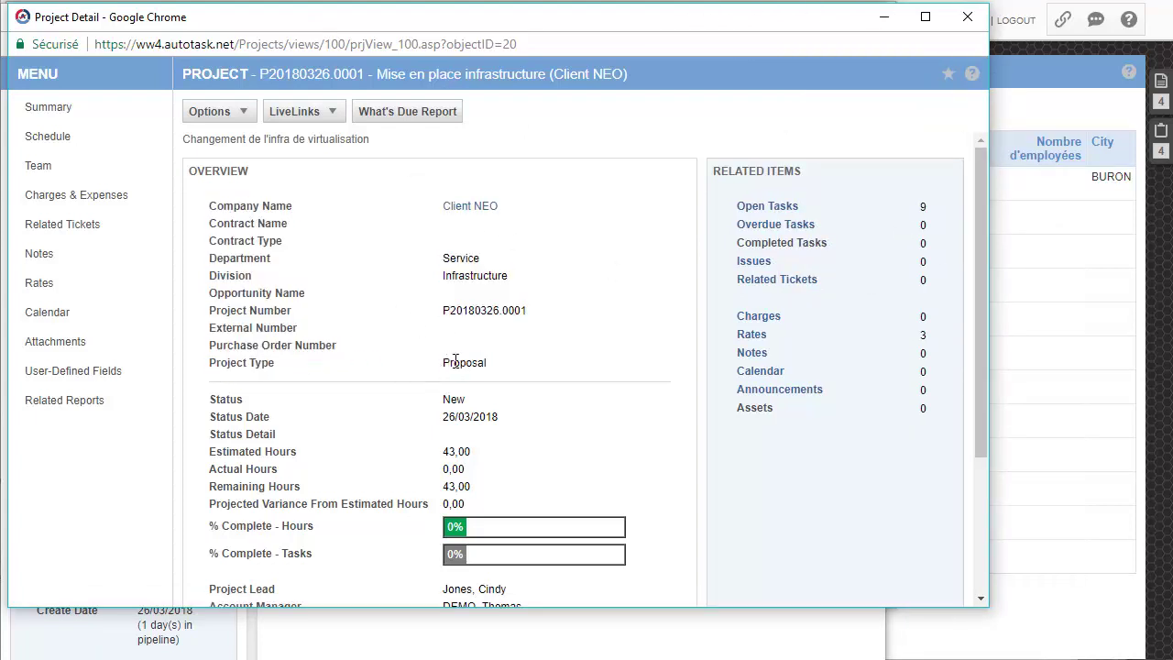
pyautogui.doubleClick(455, 362)
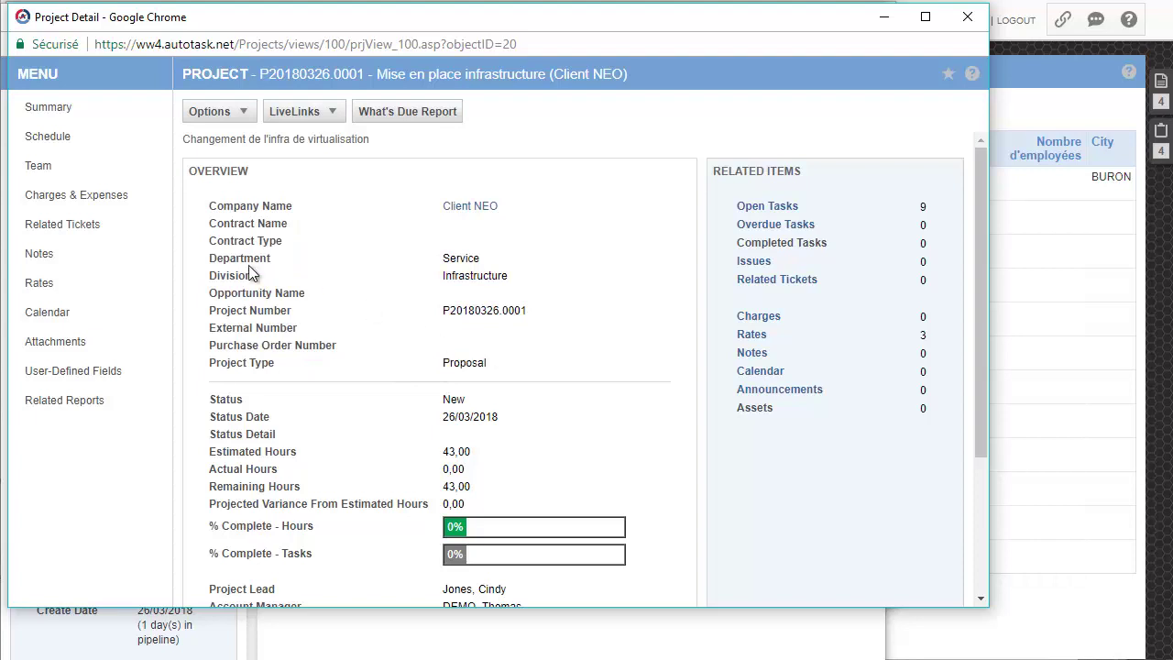
# In the project schedule, move the task "Set Up Demo" below "Initial project meeting to review project"
pyautogui.click(37, 137)
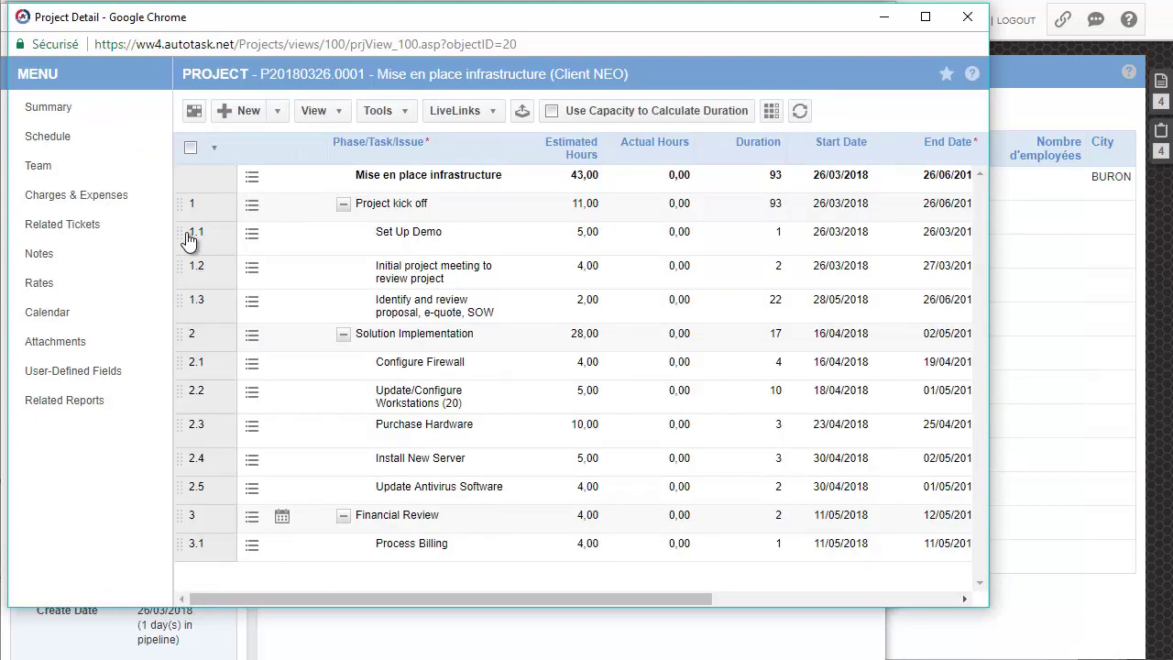
pyautogui.moveTo(182, 231); pyautogui.dragTo(181, 288)
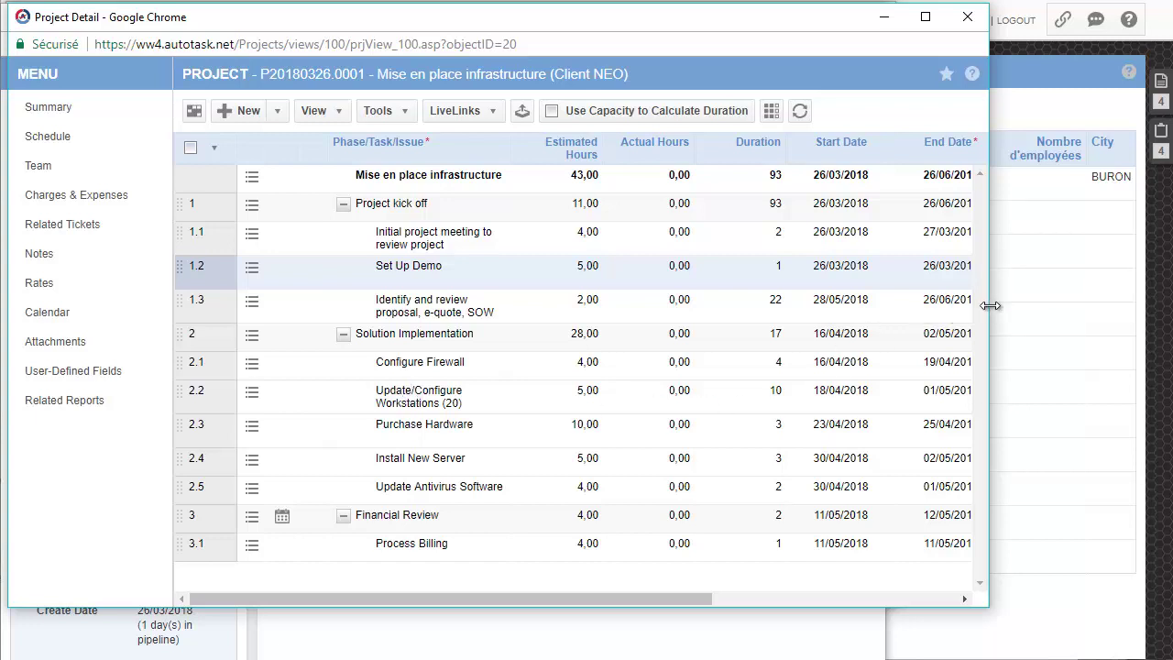
# Enlarge and reposition the project window to examine the work types and resources assigned to the scheduled tasks
pyautogui.moveTo(990, 303); pyautogui.dragTo(1172, 304)
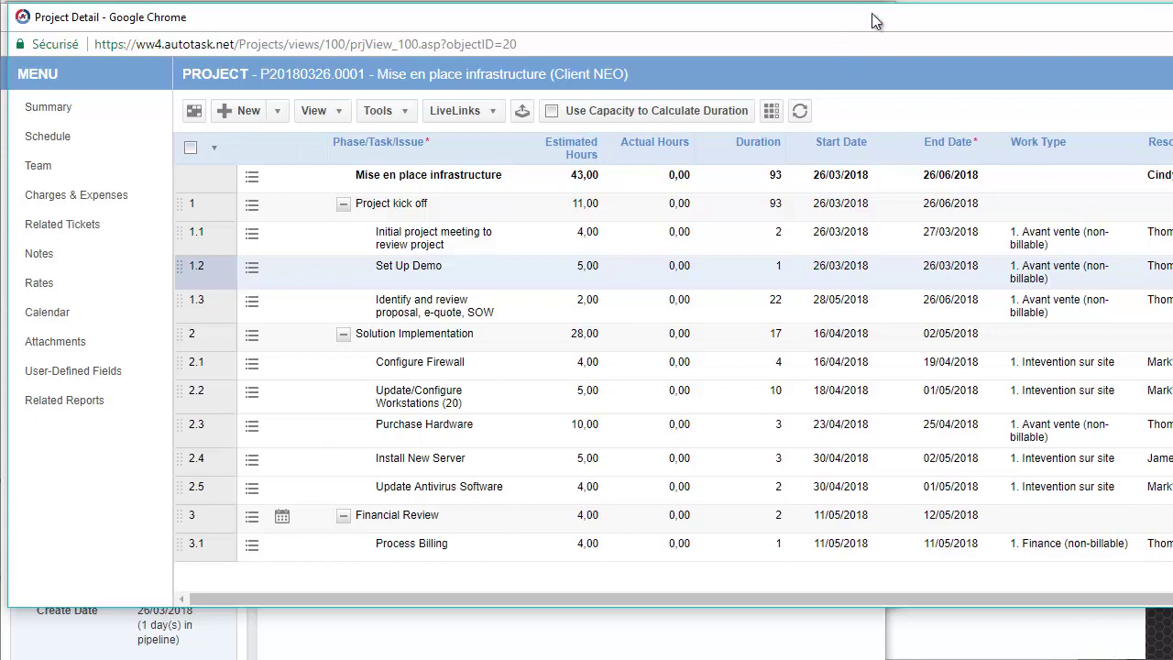
pyautogui.moveTo(867, 15); pyautogui.dragTo(746, 13)
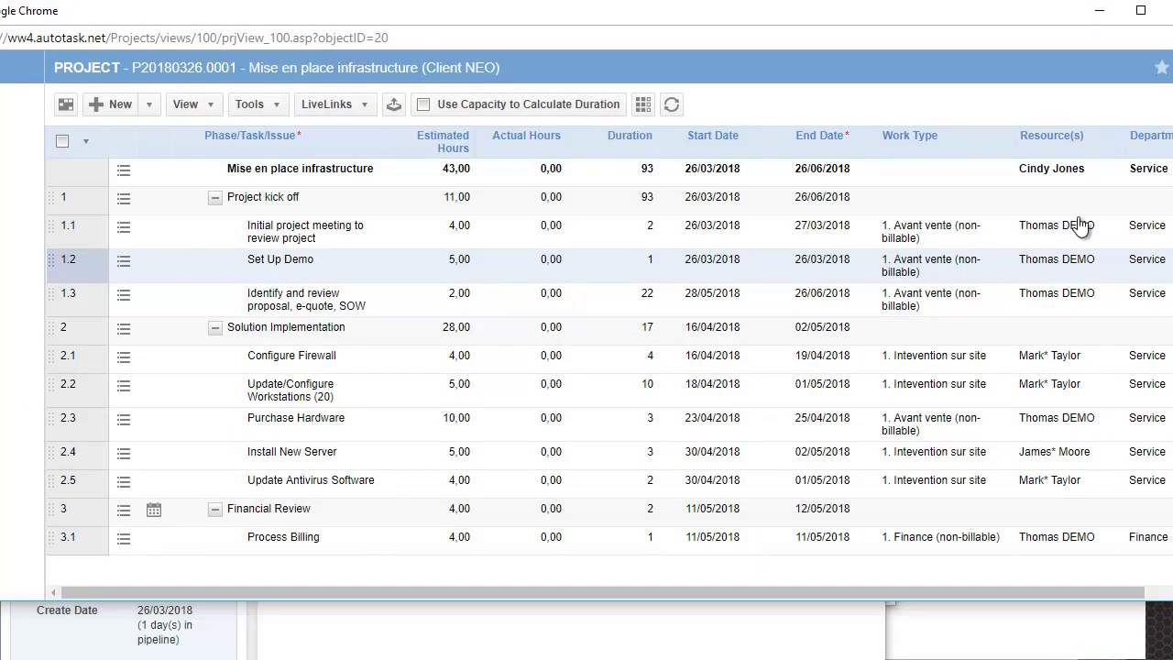
pyautogui.click(124, 228)
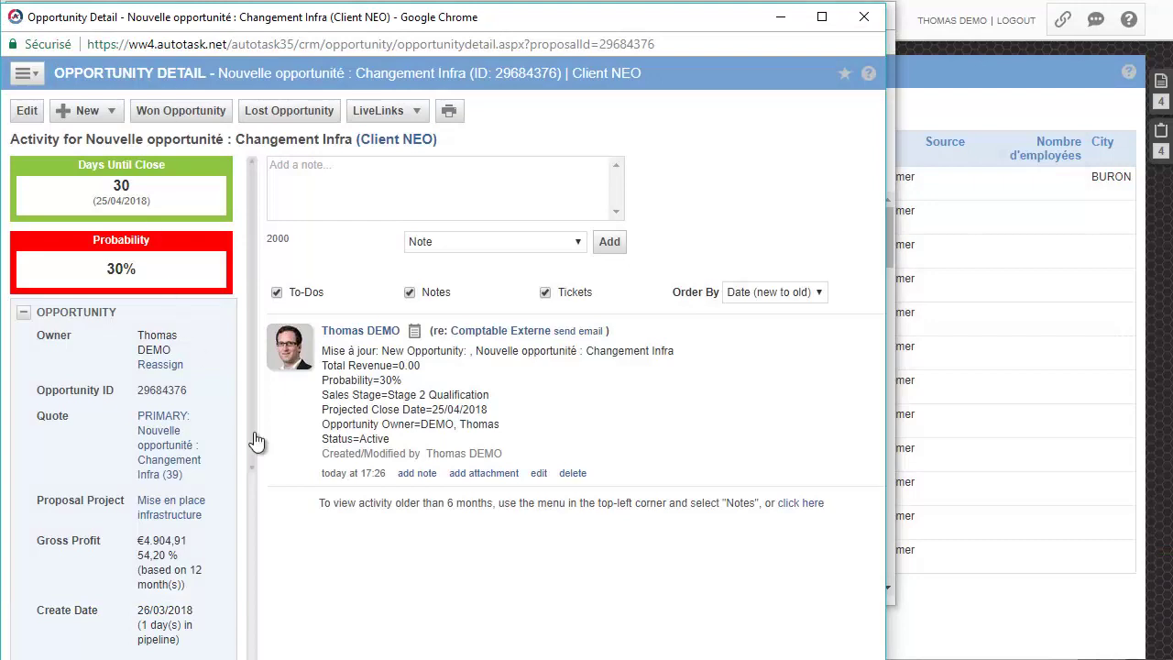
# Start the Won Opportunity wizard for this opportunity and set the stage to "Stage 5 Fermé"
pyautogui.click(176, 113)
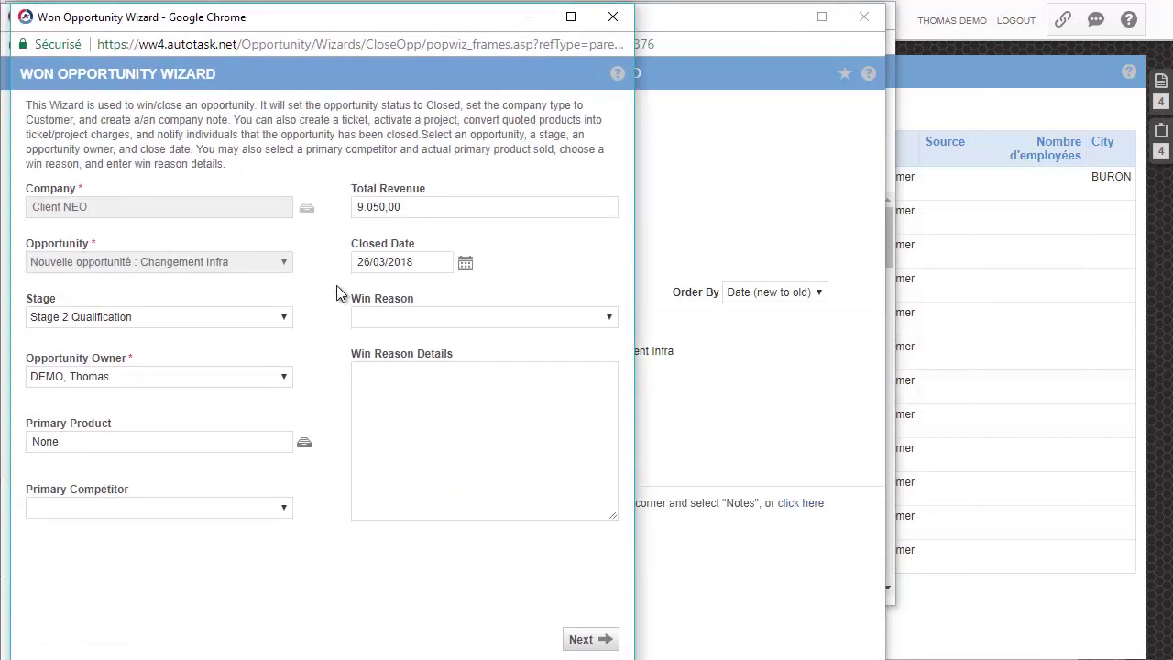
pyautogui.click(257, 318)
pyautogui.click(108, 513)
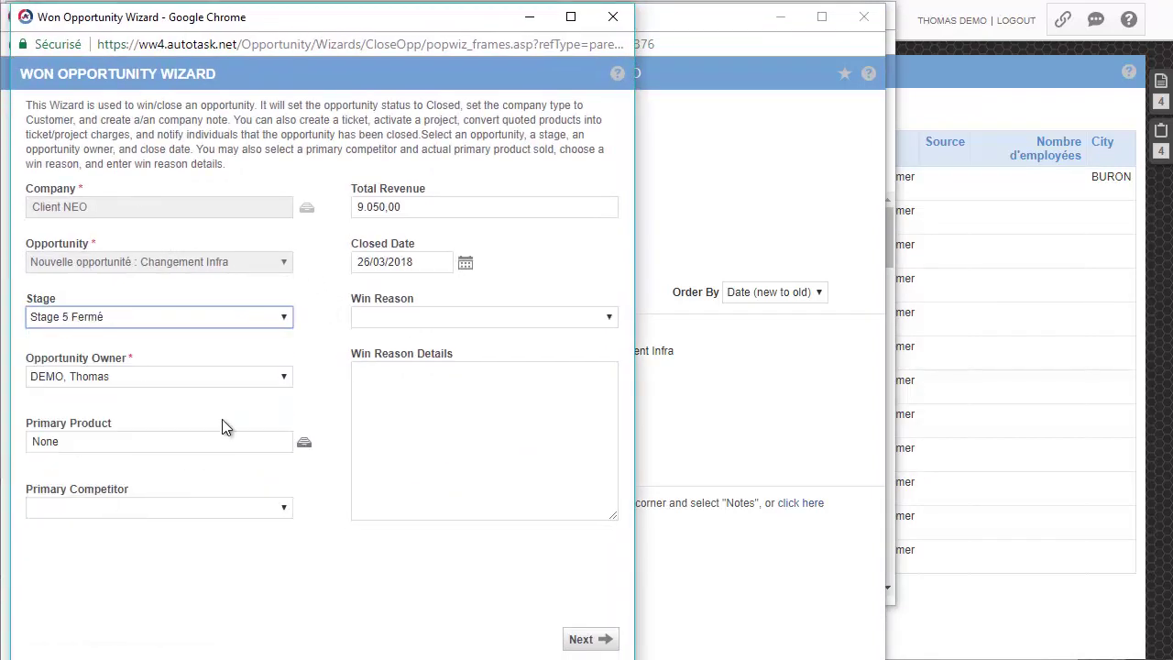
# Set the win reason to Relationship with the details "Bon relationnel et compréhension des besoins du client." and continue the wizard
pyautogui.click(479, 317)
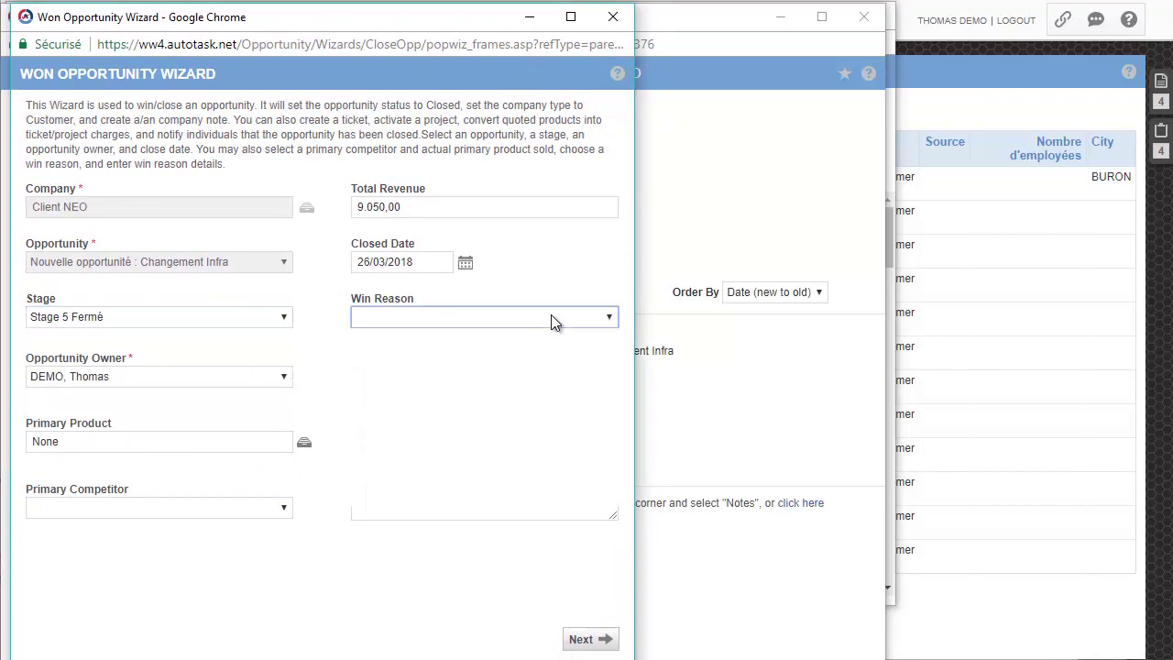
pyautogui.click(409, 460)
pyautogui.click(490, 393)
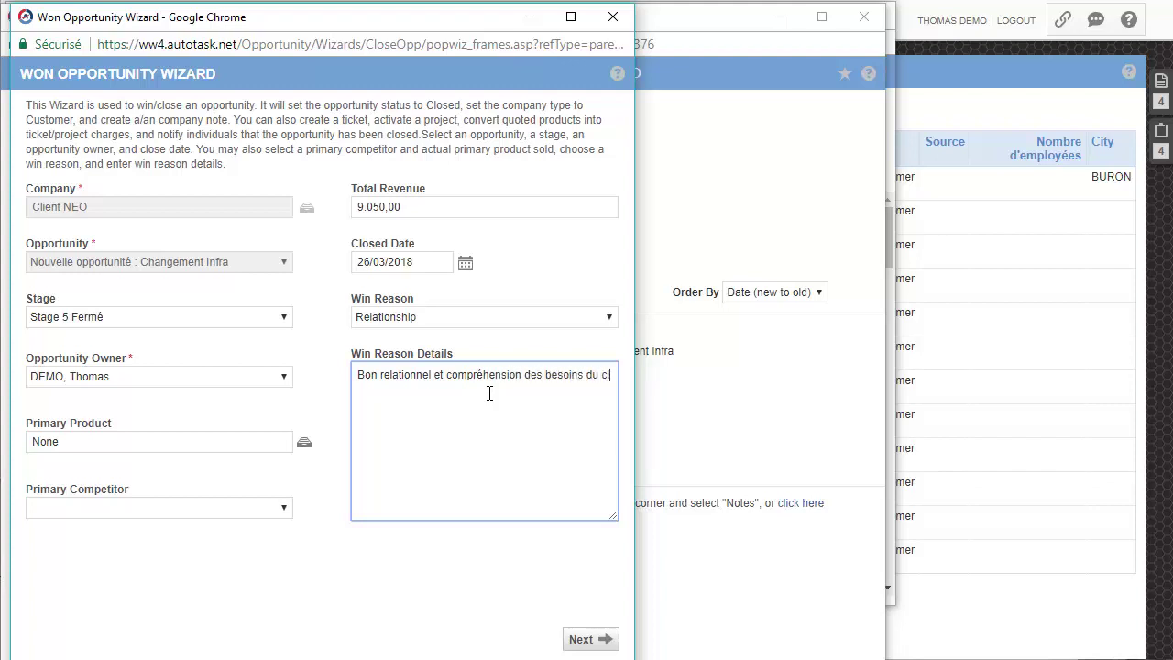
pyautogui.write('ient.')
pyautogui.click(583, 639)
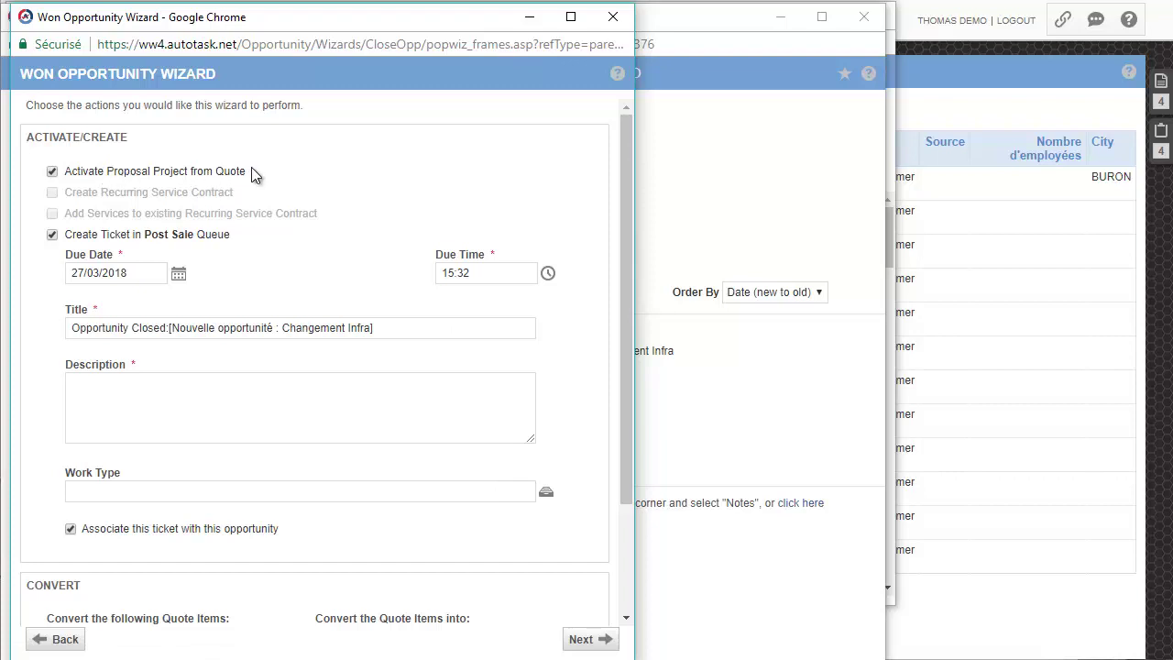
# Review the wizard's proposal project activation and quote item conversion options, trying existing-contract charges and project charges
pyautogui.moveTo(247, 170); pyautogui.dragTo(44, 173)
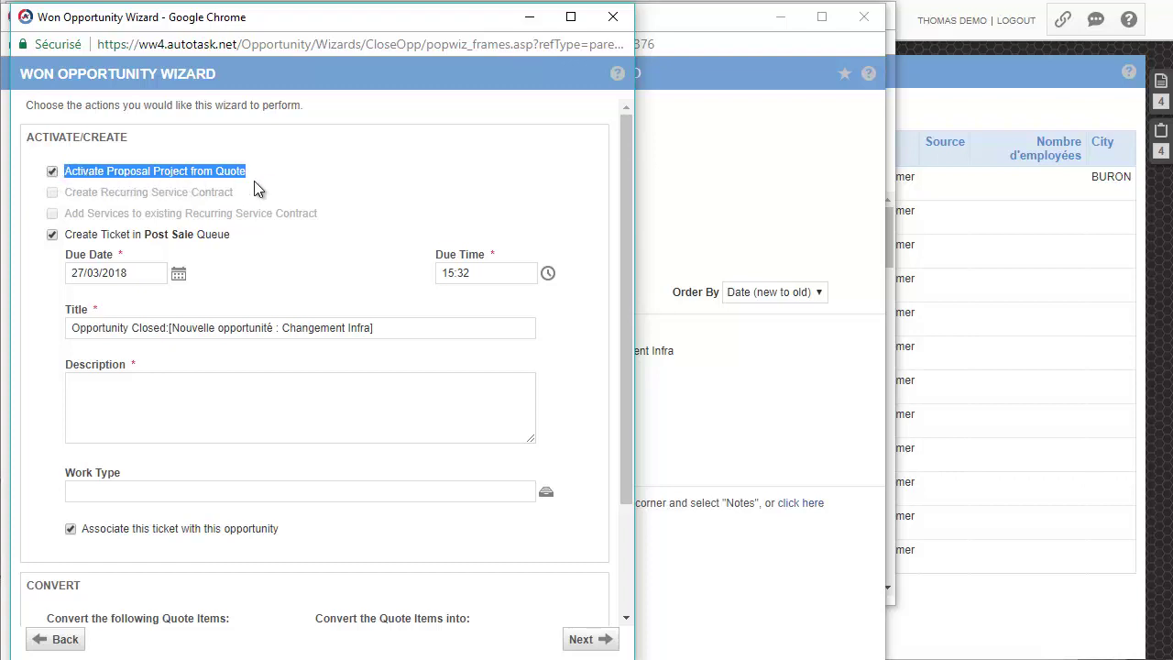
pyautogui.click(284, 181)
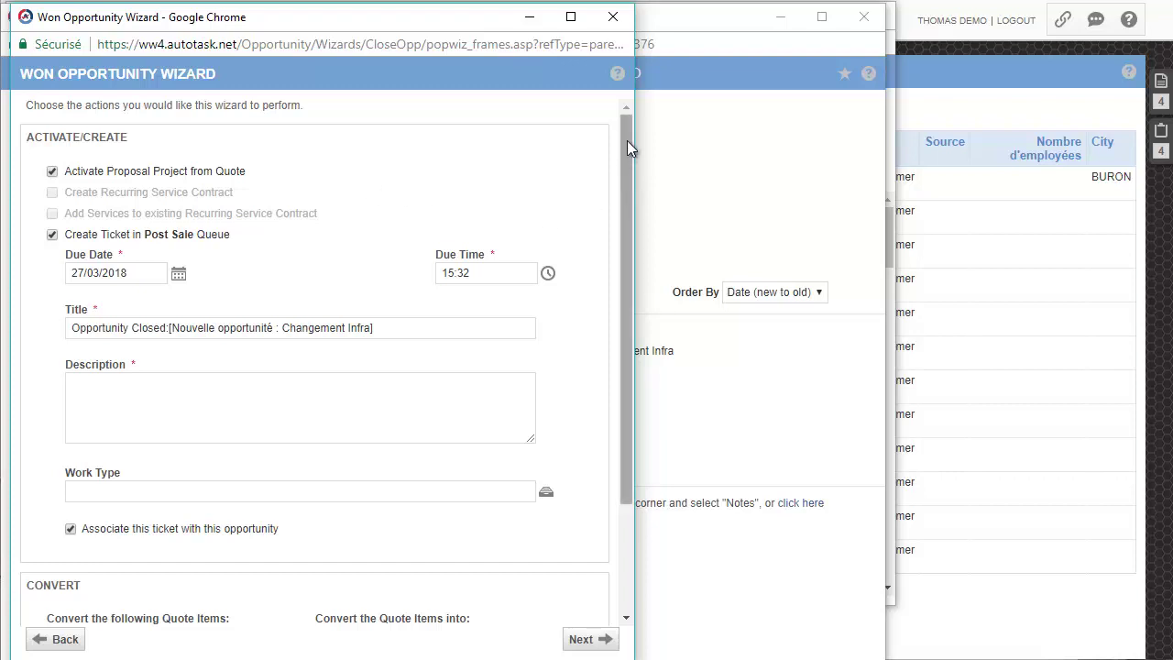
pyautogui.moveTo(627, 147); pyautogui.dragTo(627, 146)
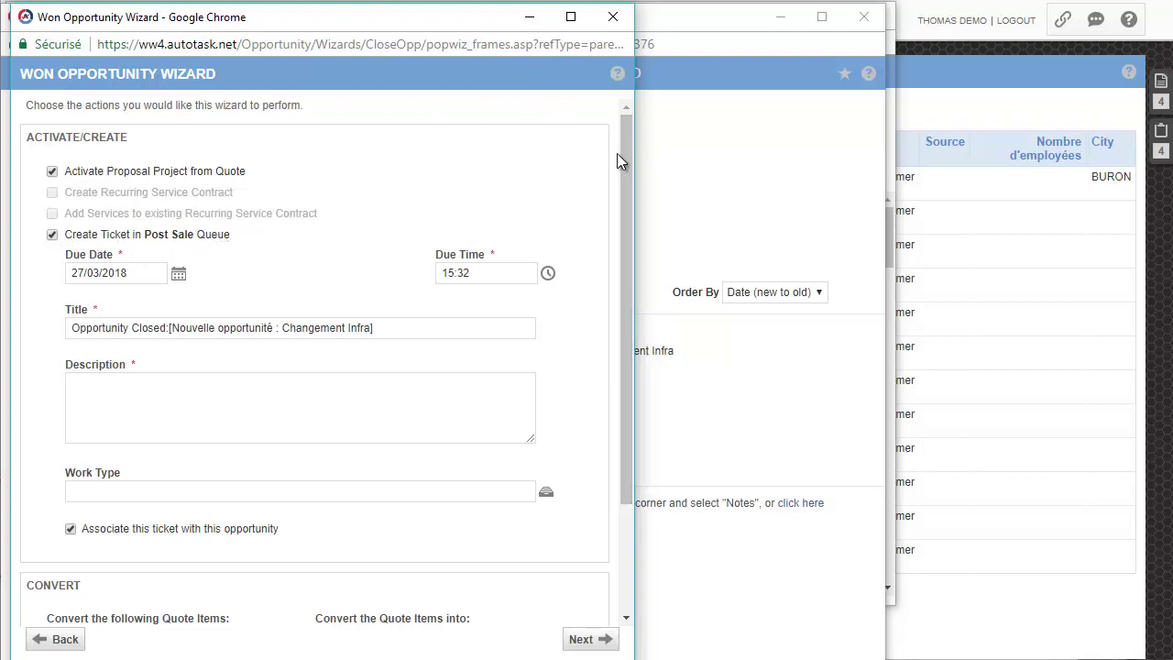
pyautogui.moveTo(626, 129); pyautogui.dragTo(628, 290)
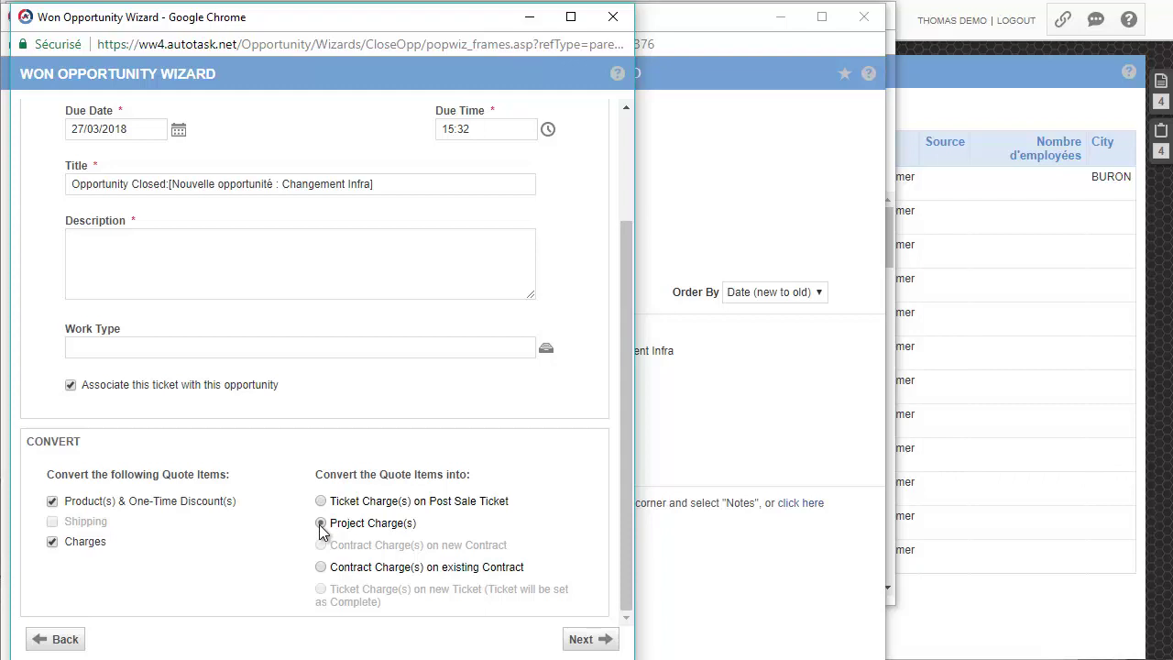
pyautogui.click(321, 568)
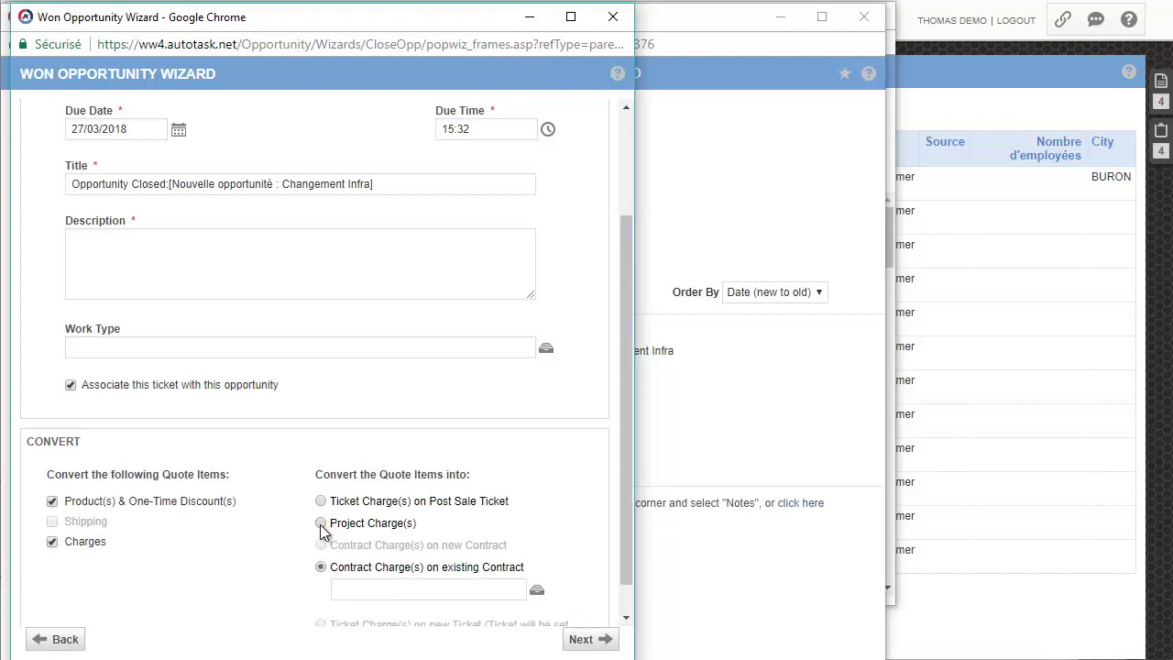
pyautogui.click(321, 526)
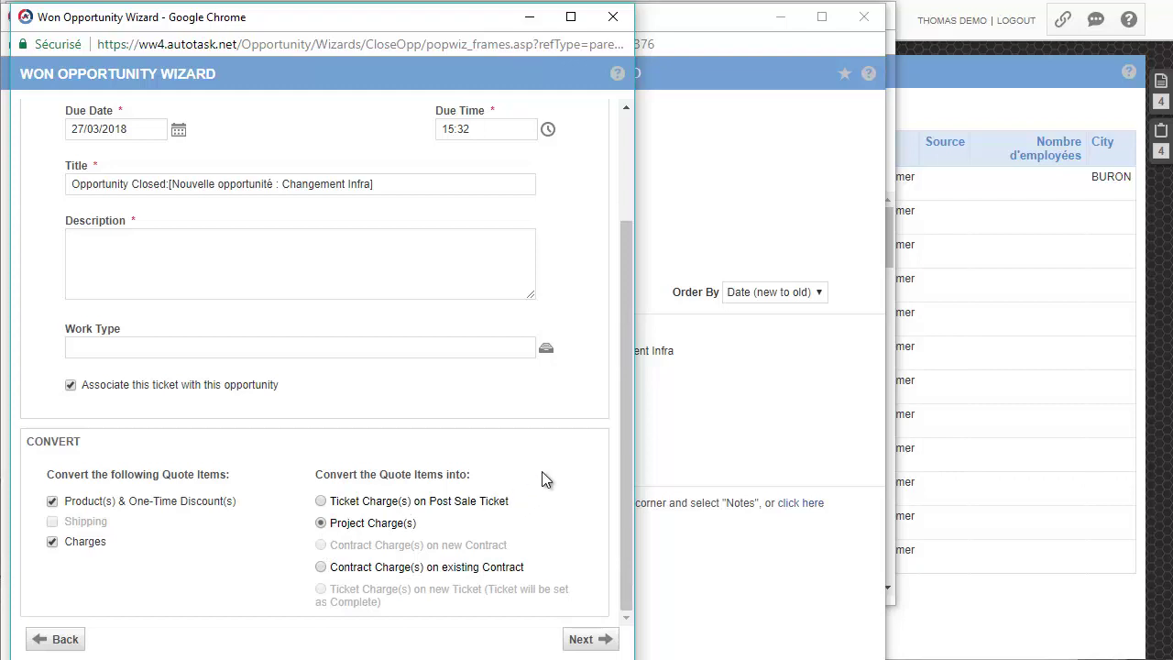
pyautogui.scroll(3, 560, 503)
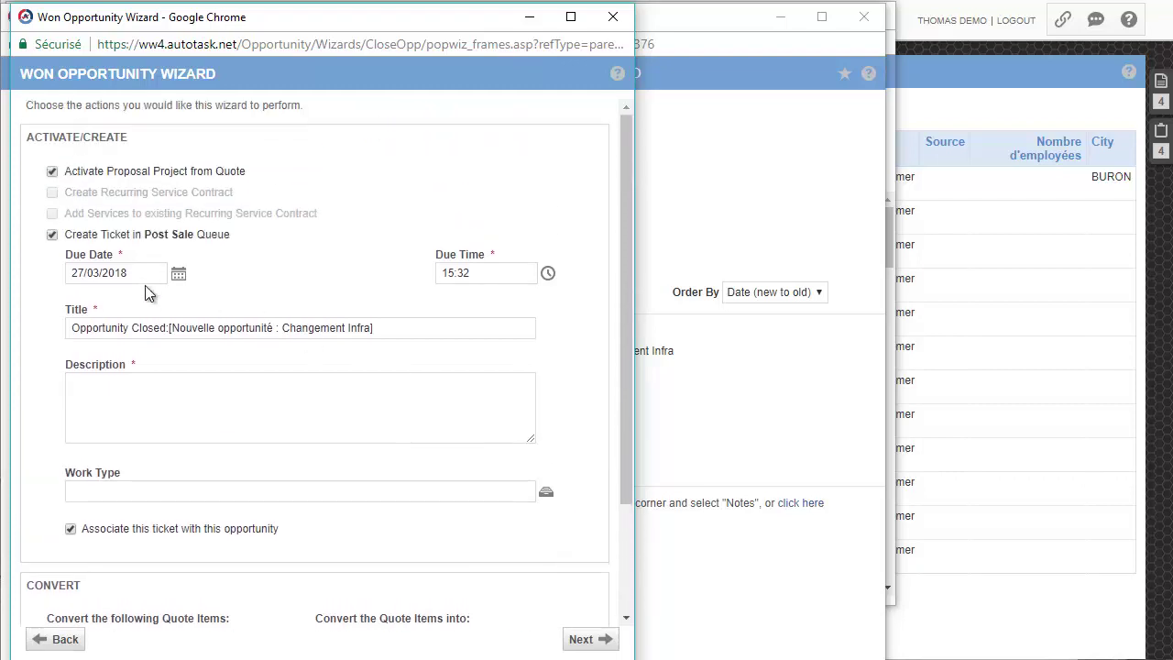
# Turn off ticket creation in the Post Sale queue, convert the quote items into project charges, and continue
pyautogui.click(53, 236)
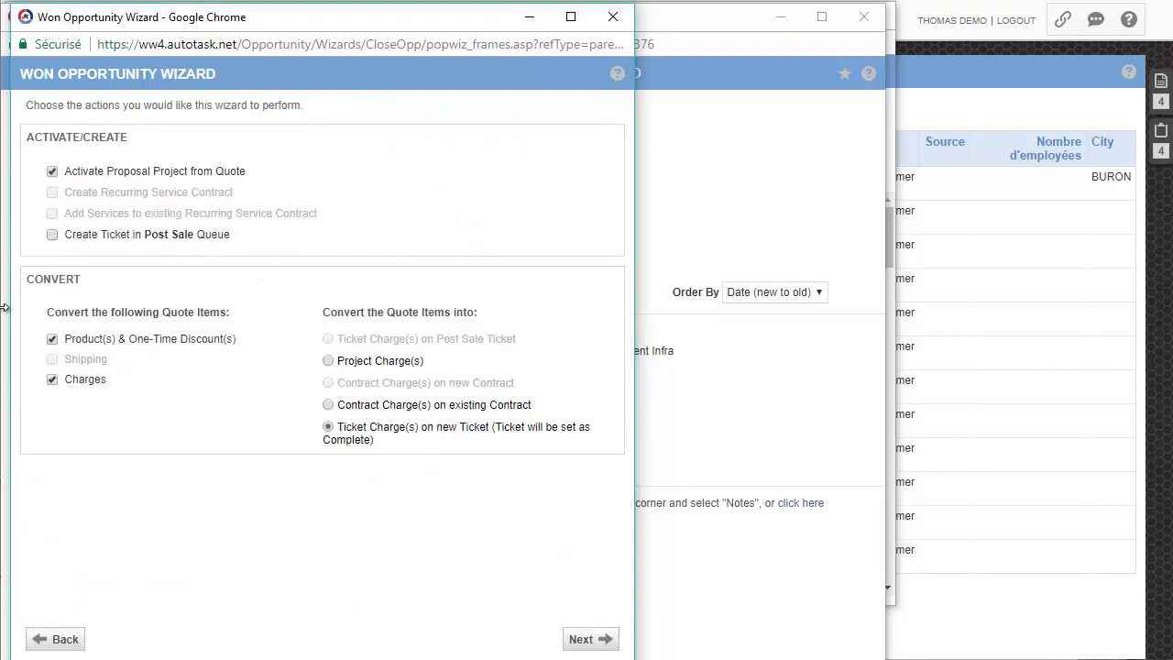
pyautogui.click(327, 362)
pyautogui.click(598, 641)
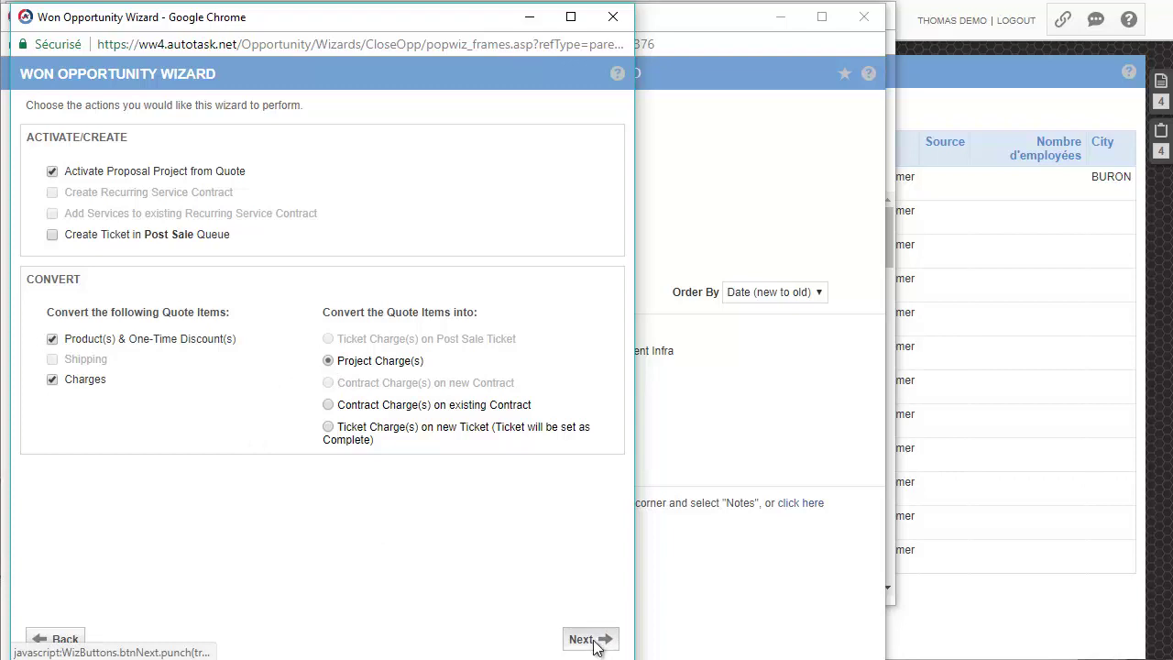
pyautogui.click(597, 644)
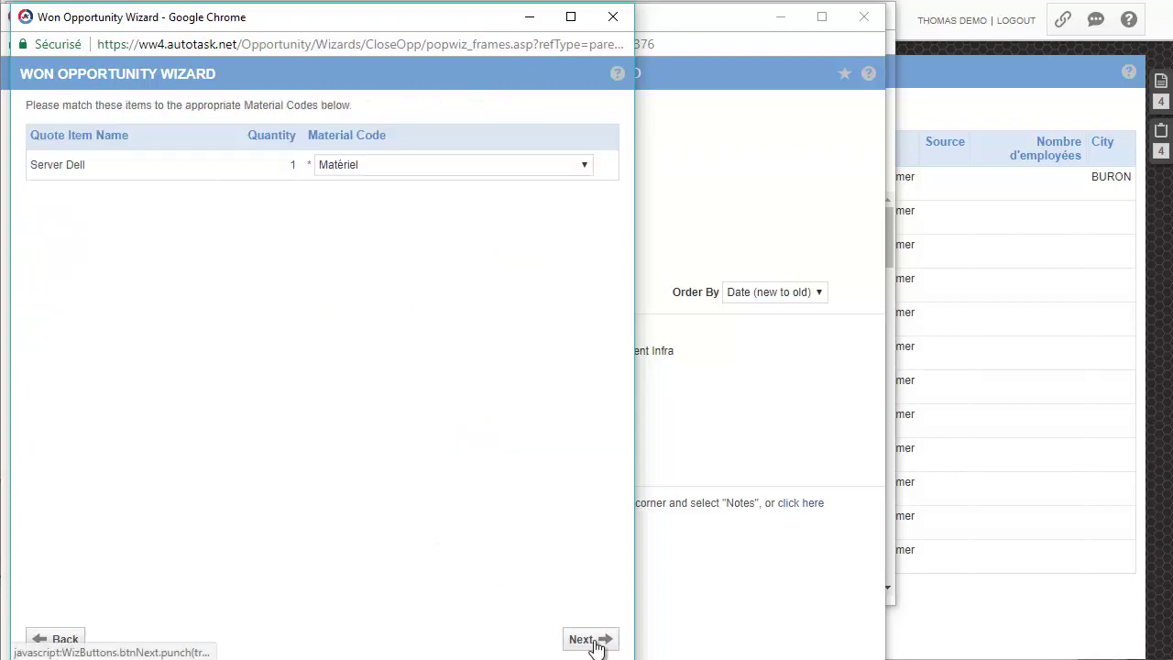
# Accept the material code "Matériel" for Server Dell, skip the notifications, and finish the Won Opportunity wizard
pyautogui.click(603, 644)
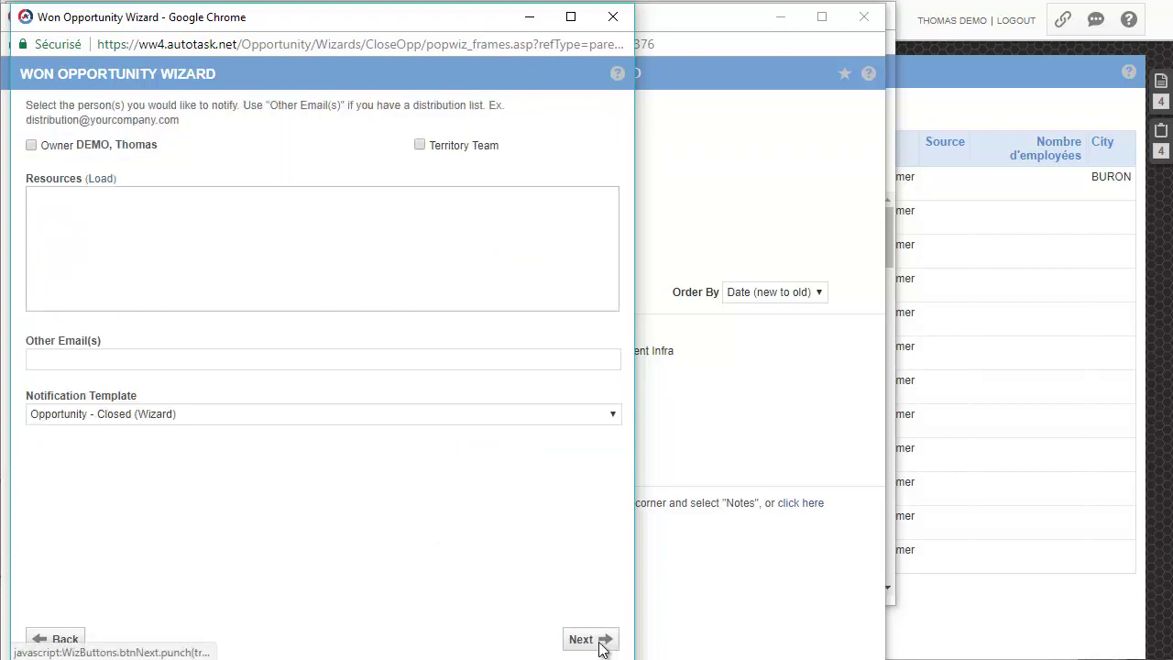
pyautogui.click(603, 645)
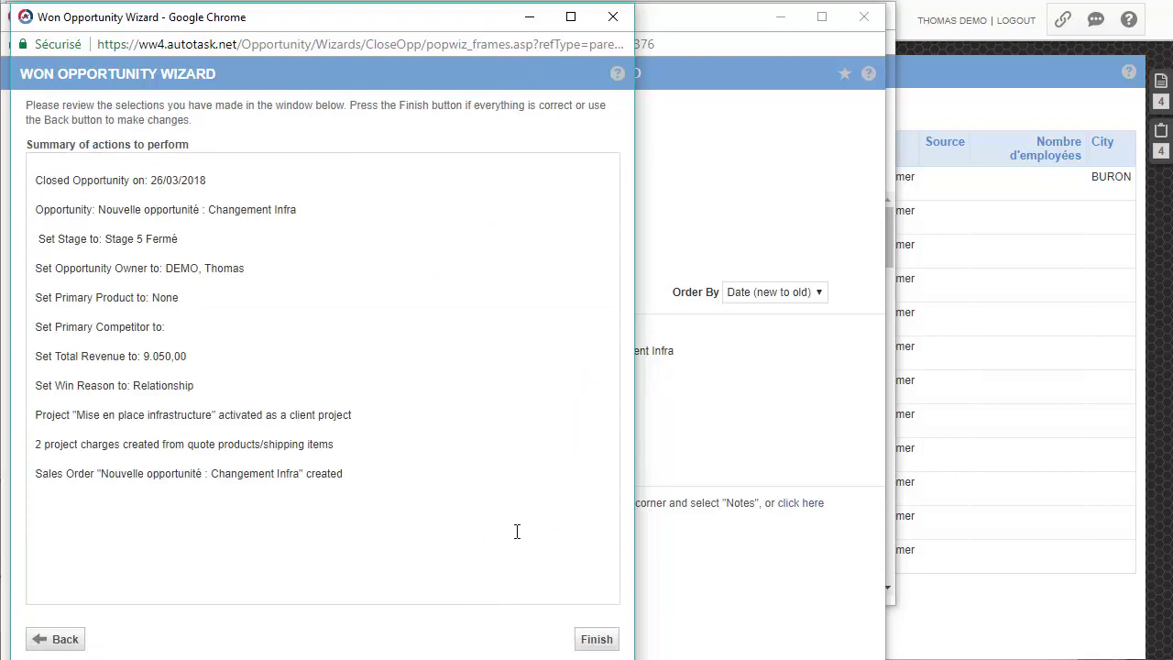
pyautogui.click(597, 639)
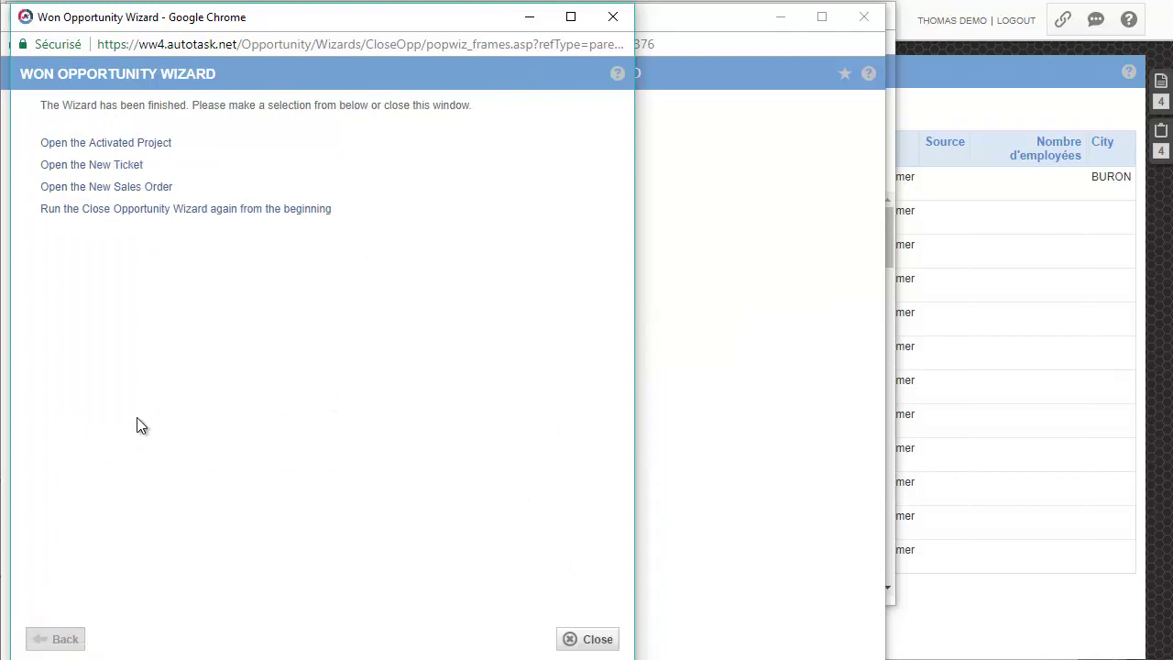
# Open the activated project from the finished wizard and review its overview and project type
pyautogui.click(113, 144)
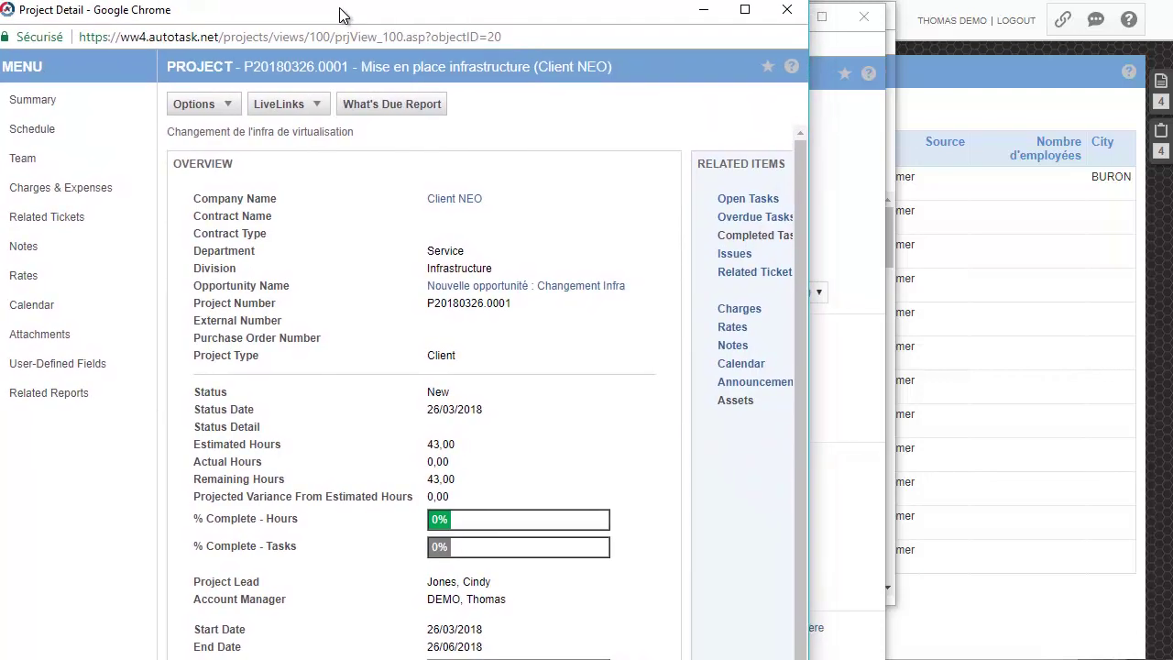
pyautogui.moveTo(807, 369); pyautogui.dragTo(960, 362)
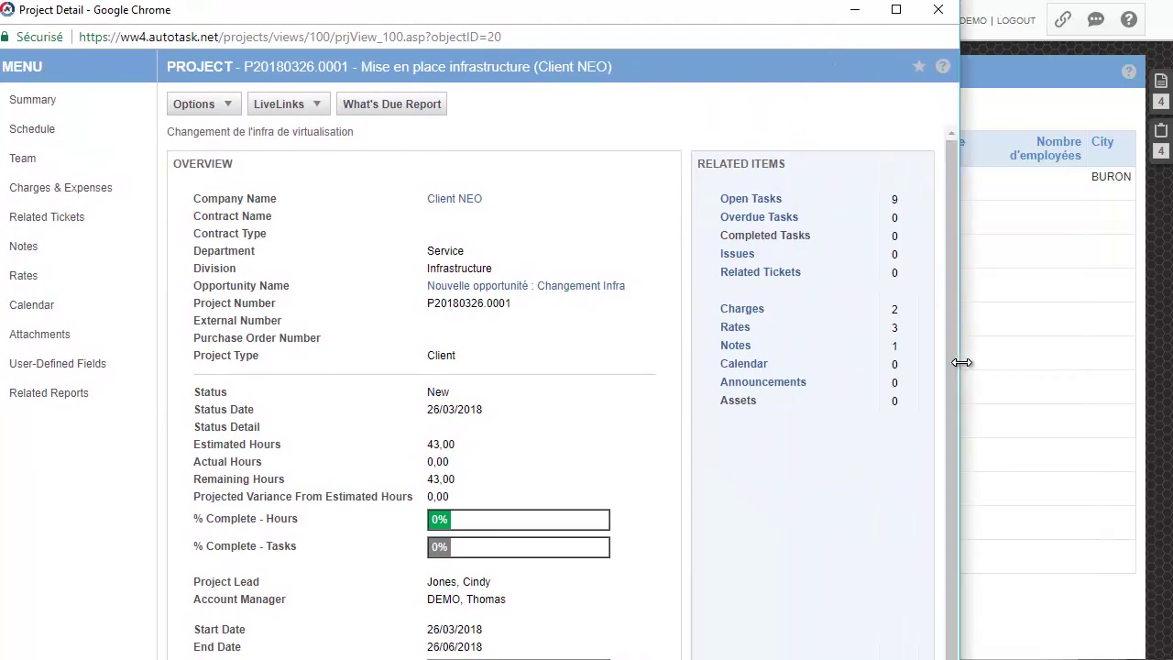
pyautogui.moveTo(194, 358); pyautogui.dragTo(469, 357)
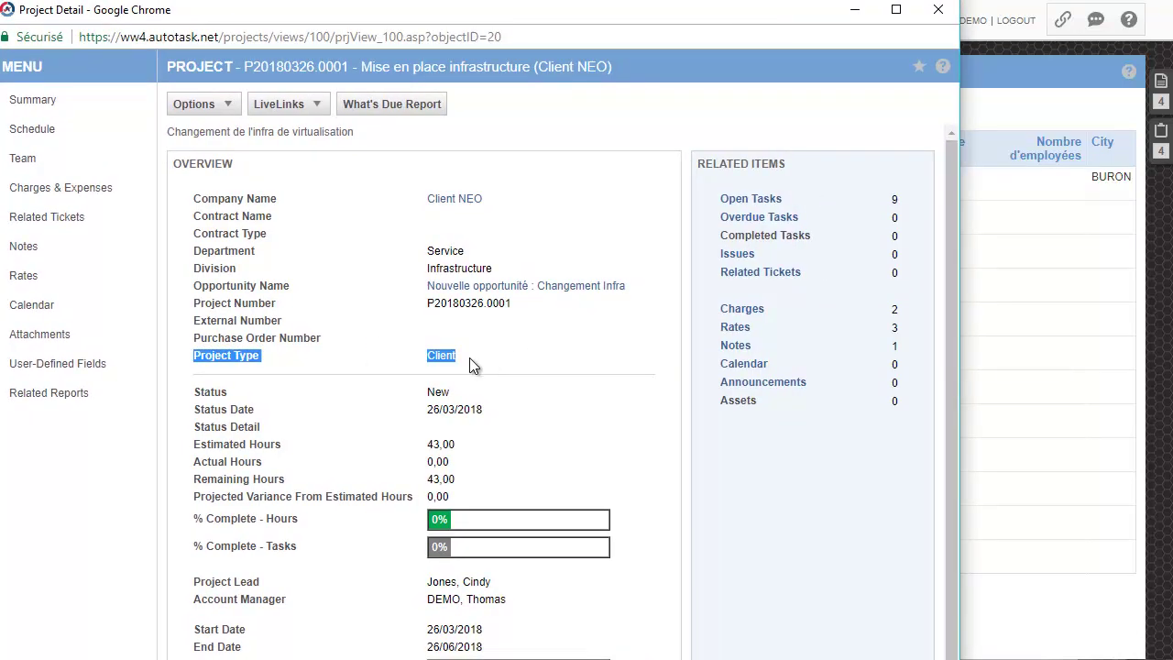
pyautogui.click(466, 357)
# Open the project for editing, examine the available project types, and close the project without saving
pyautogui.click(220, 103)
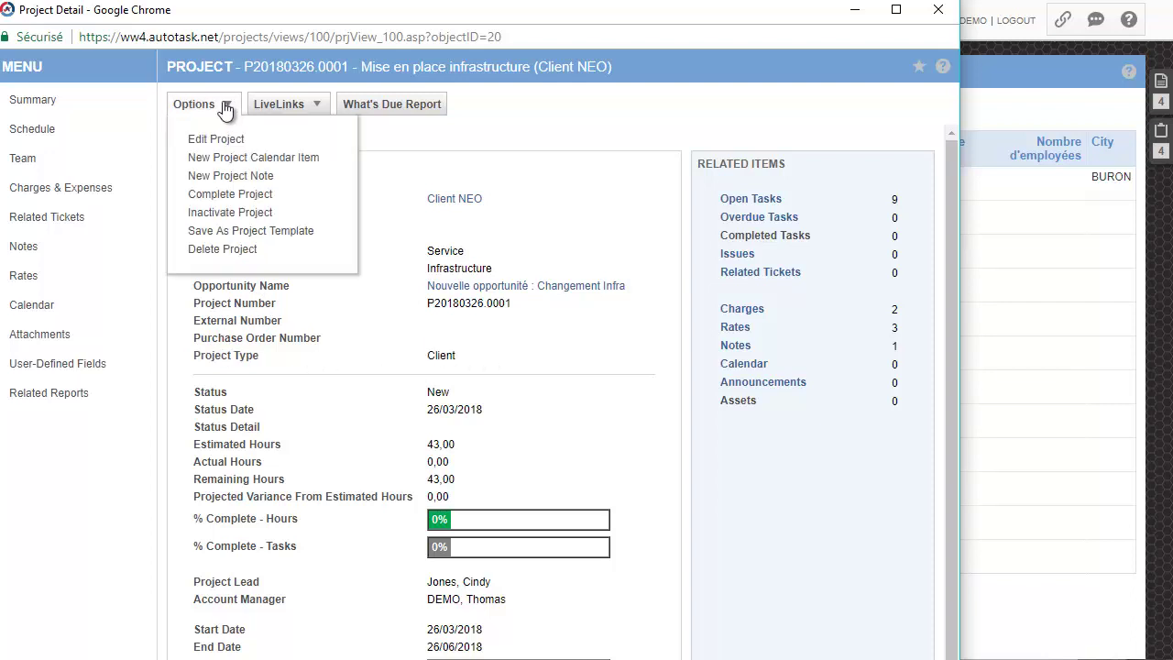
pyautogui.click(223, 138)
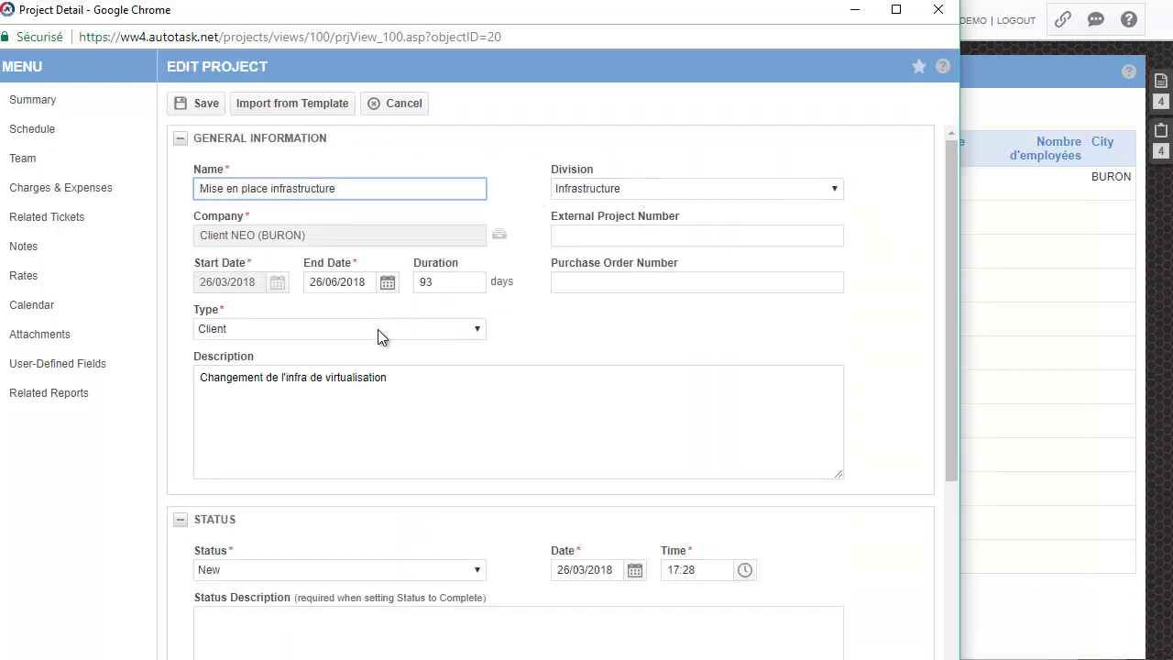
pyautogui.click(374, 329)
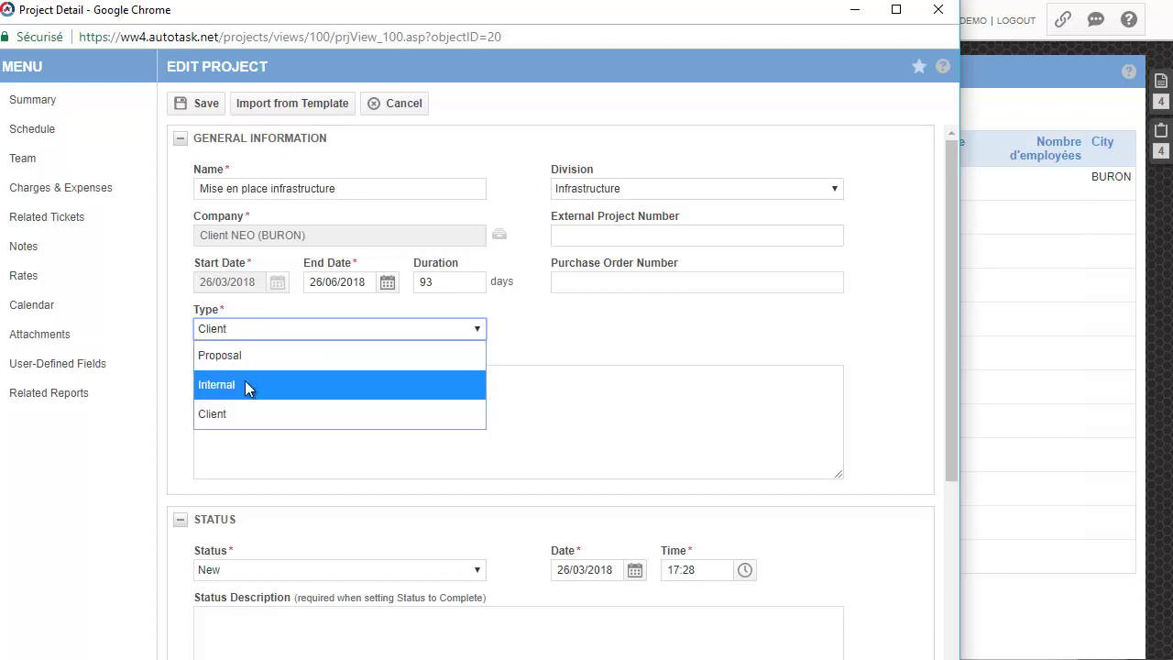
pyautogui.click(938, 11)
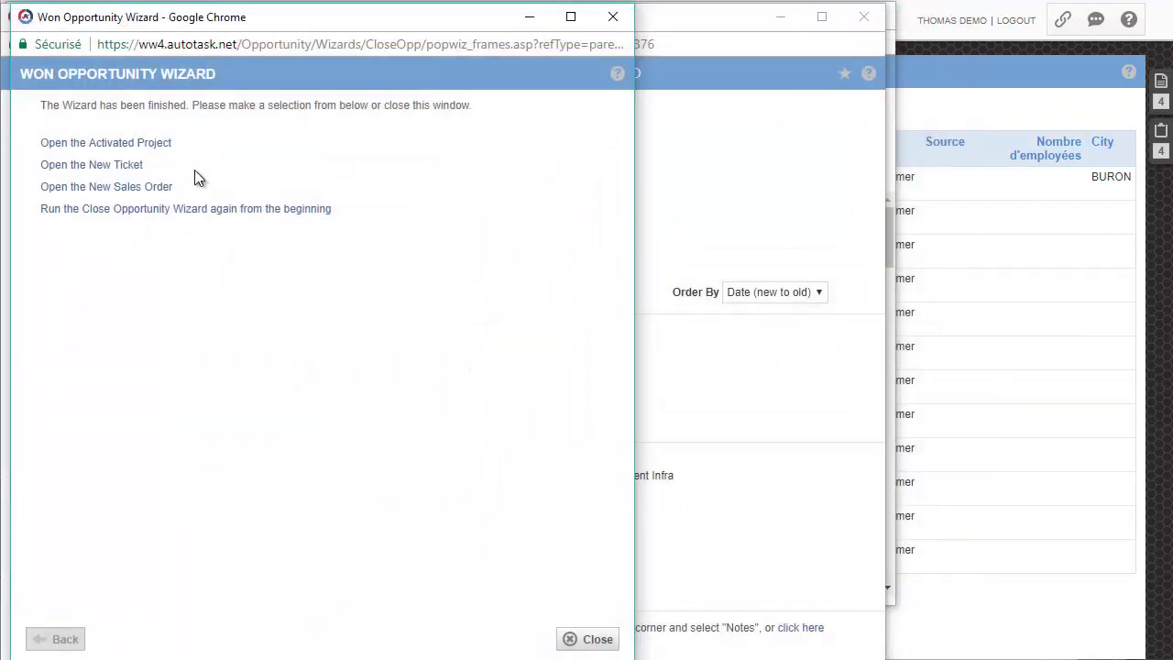
# Reopen the activated project, review its charges and expenses and its summary, and close it
pyautogui.click(131, 143)
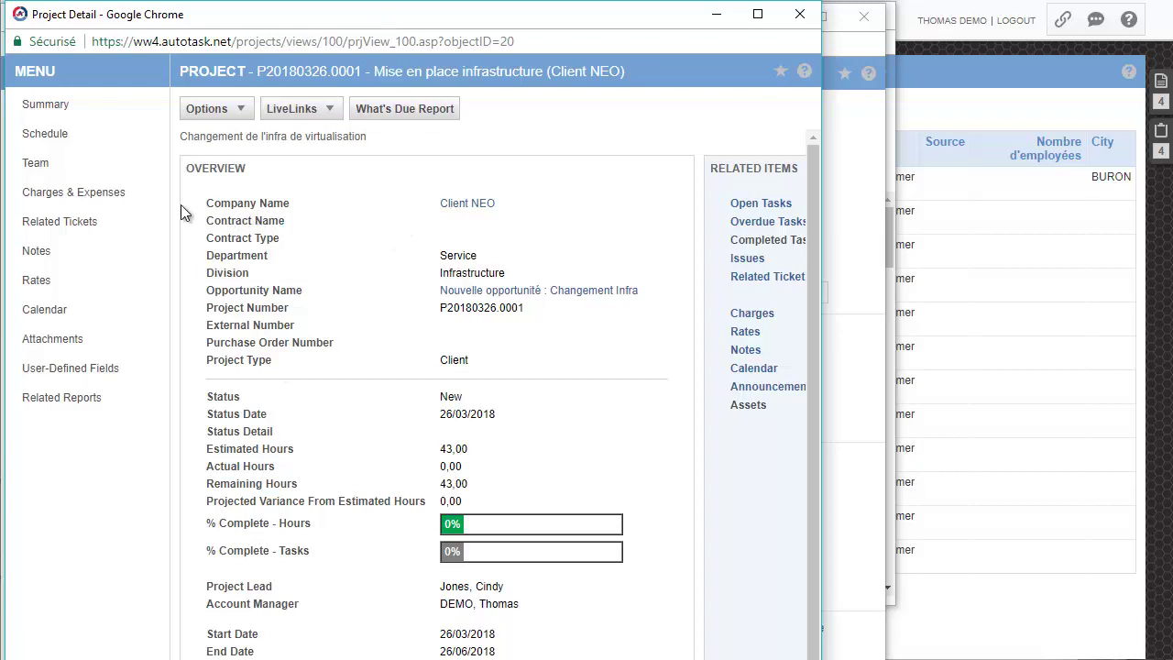
pyautogui.moveTo(822, 239); pyautogui.dragTo(1023, 240)
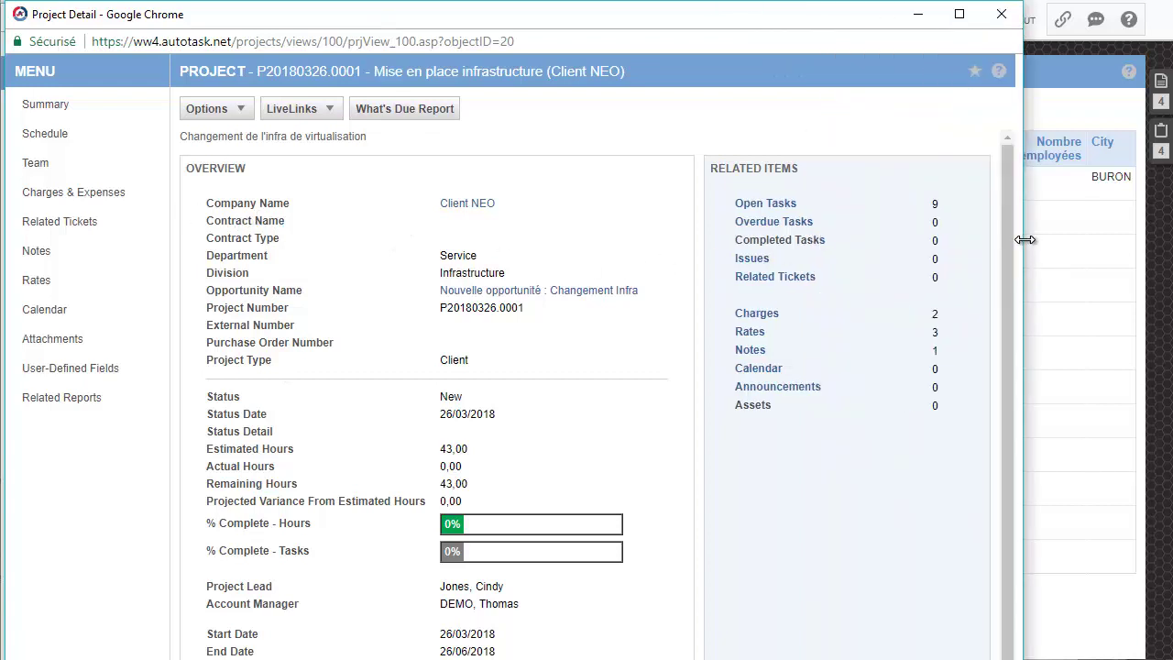
pyautogui.click(55, 192)
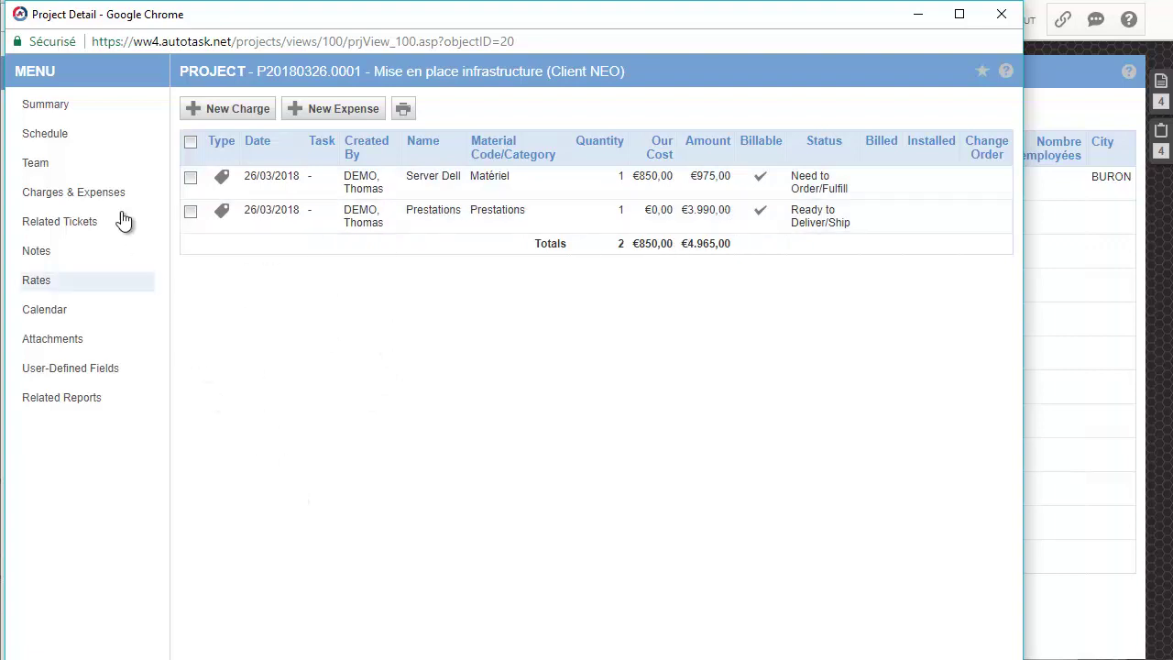
pyautogui.click(48, 105)
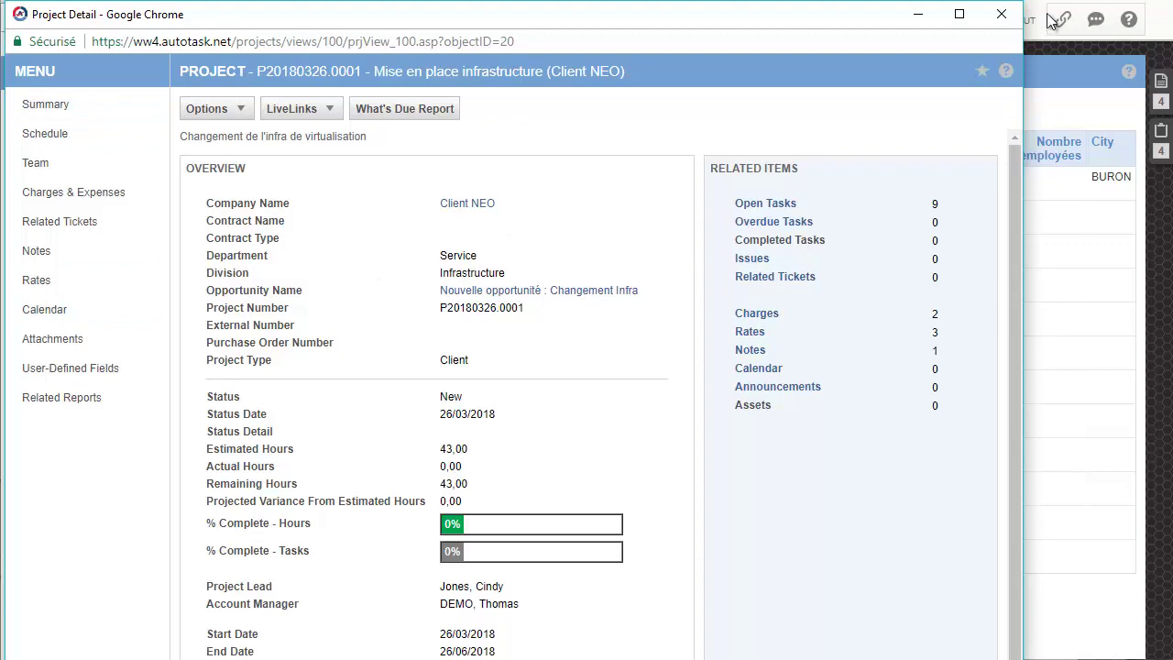
pyautogui.click(1001, 14)
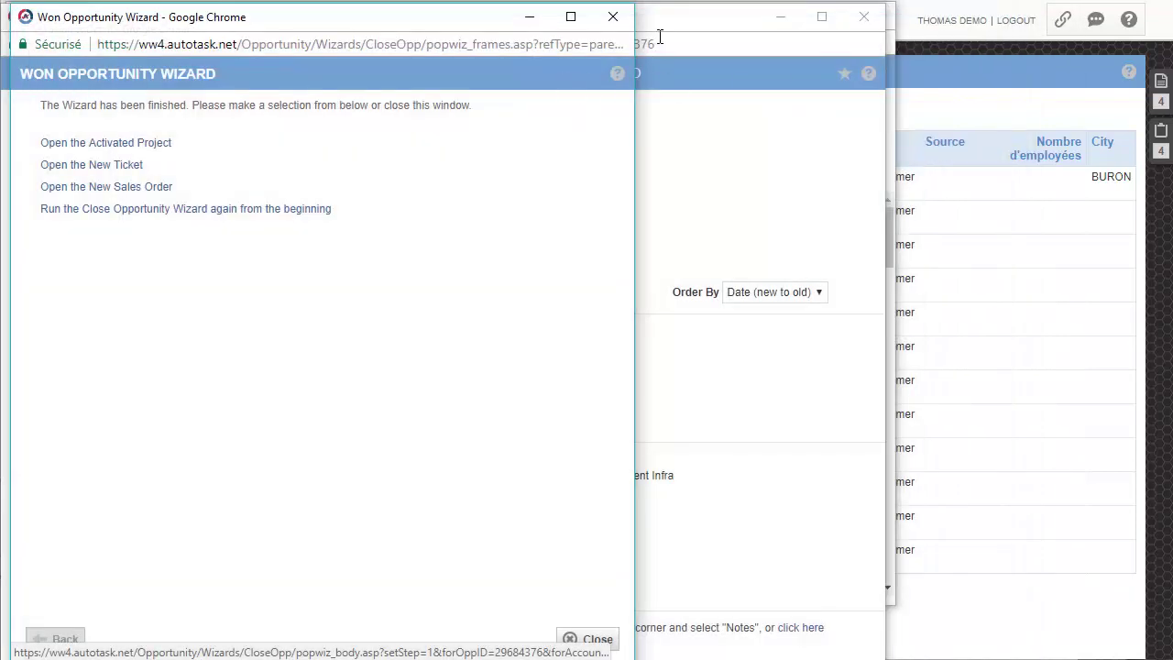
# Close the finished Won Opportunity wizard and the remaining pop-up windows to return to the Companies list
pyautogui.click(613, 17)
pyautogui.click(863, 17)
pyautogui.click(874, 18)
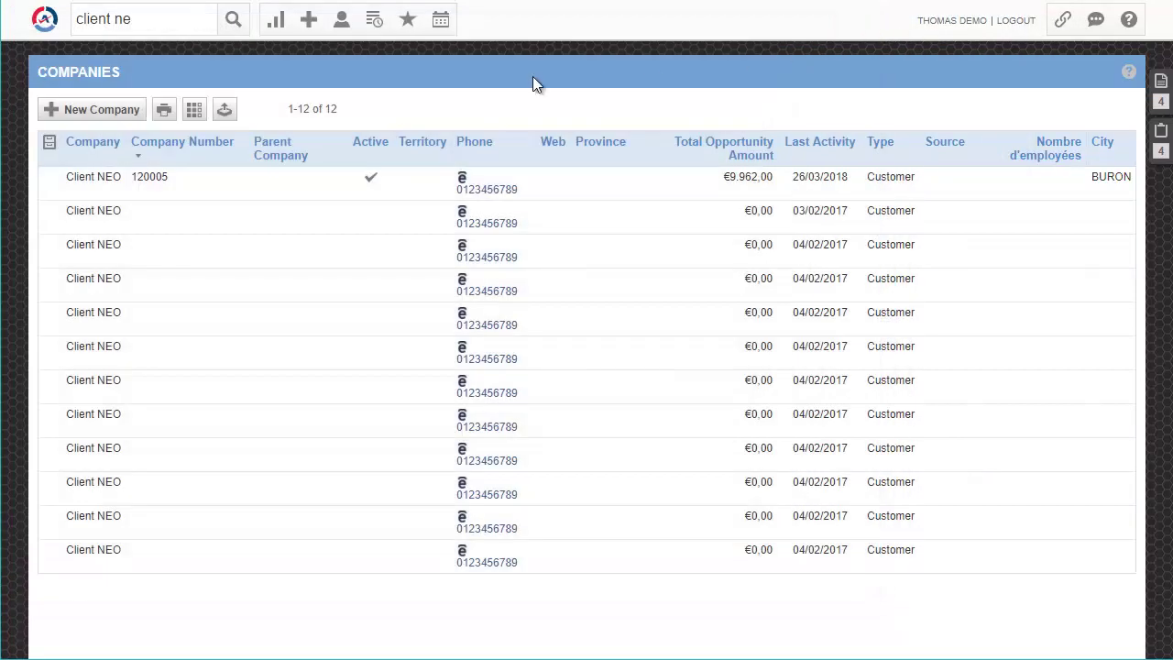
# Display the project manager dashboard and open Client NEO's "Mise en place infrastructure" project from Active Project Progress
pyautogui.moveTo(275, 34)
pyautogui.click(304, 255)
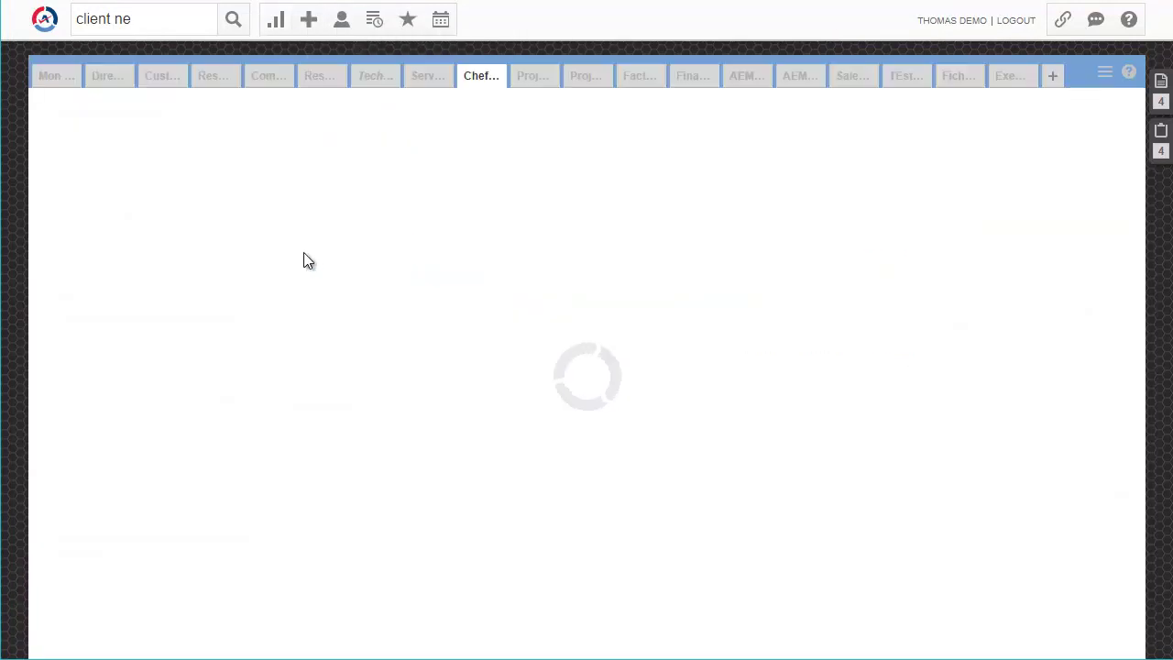
pyautogui.moveTo(408, 18)
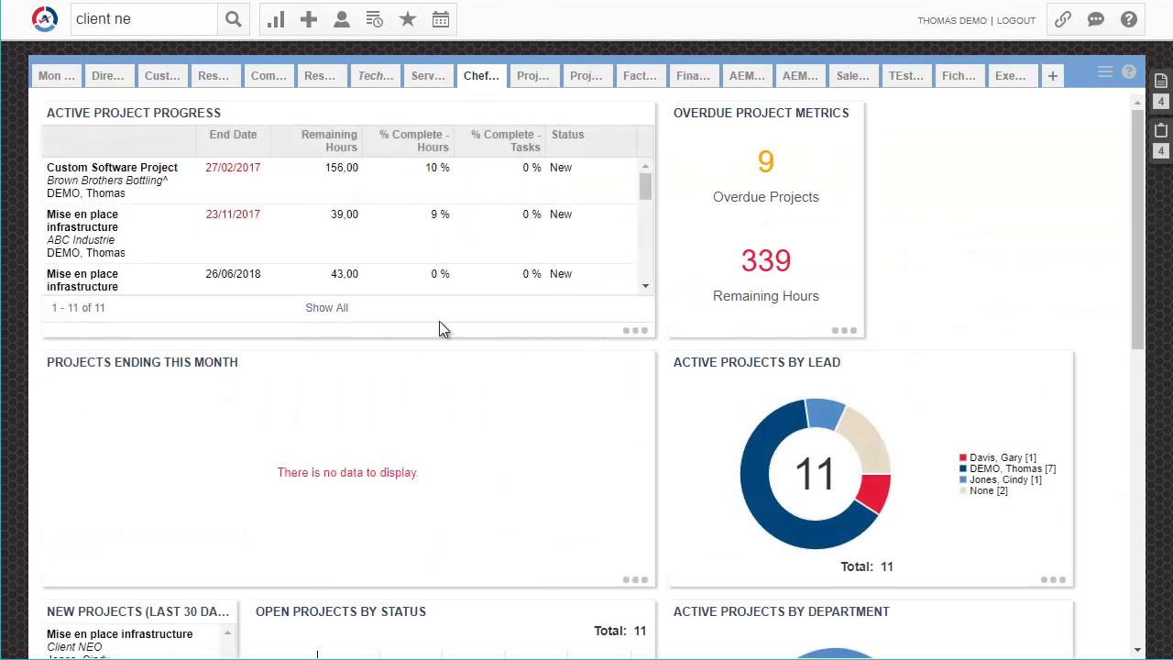
pyautogui.scroll(-5, 256, 234)
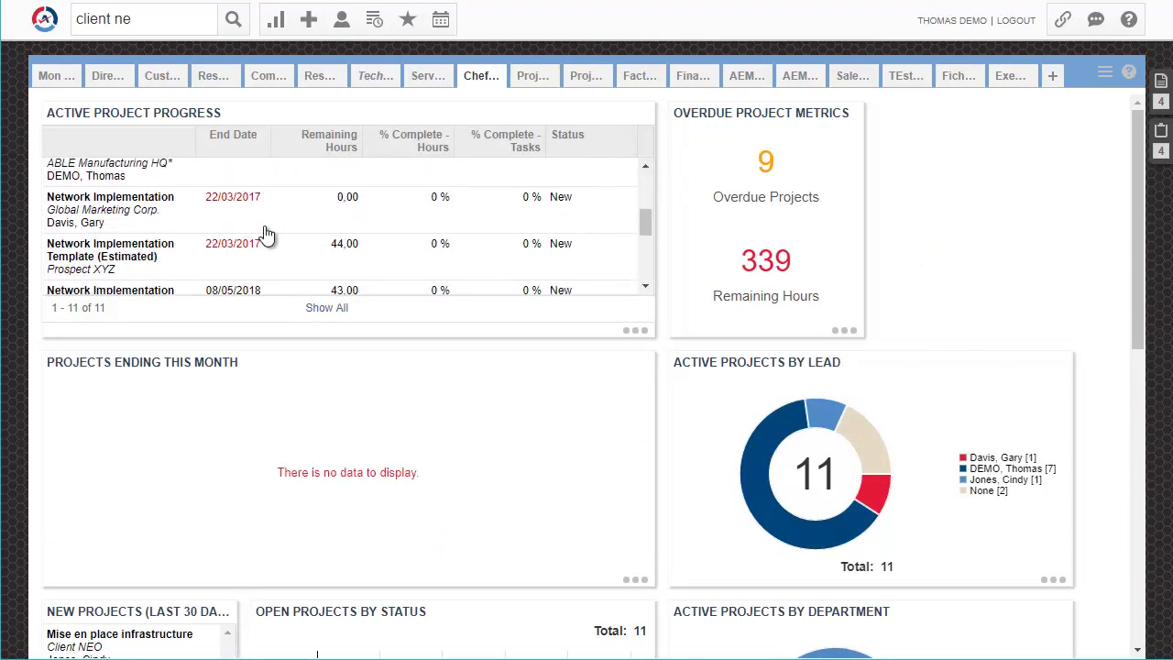
pyautogui.scroll(5, 309, 230)
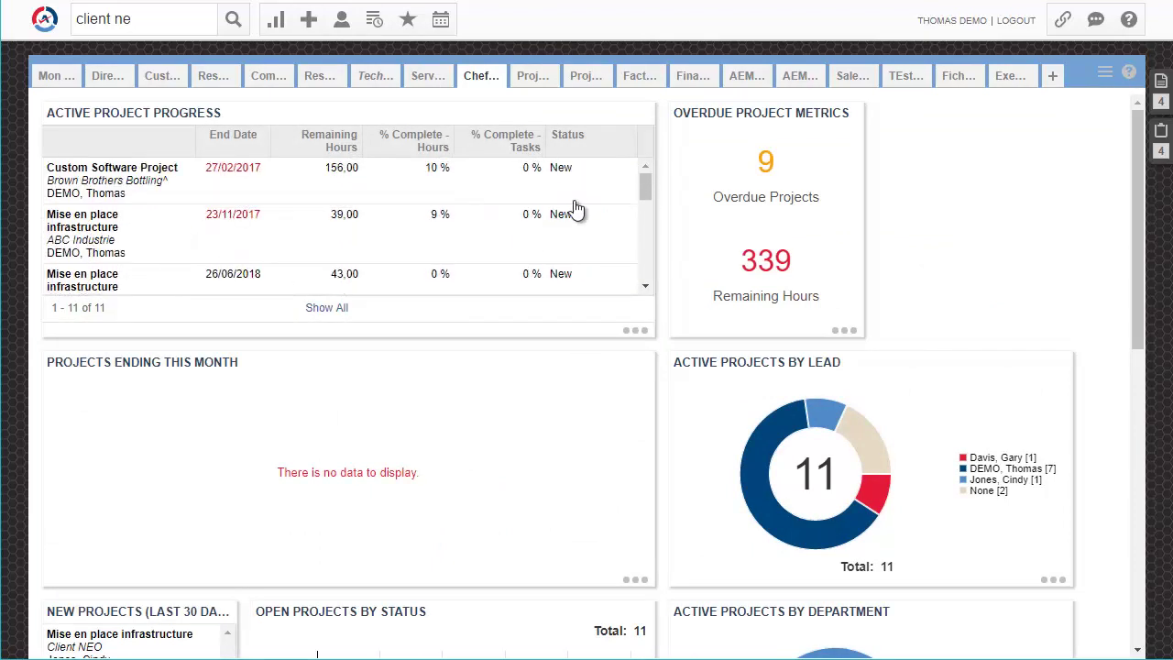
pyautogui.moveTo(647, 186); pyautogui.dragTo(647, 198)
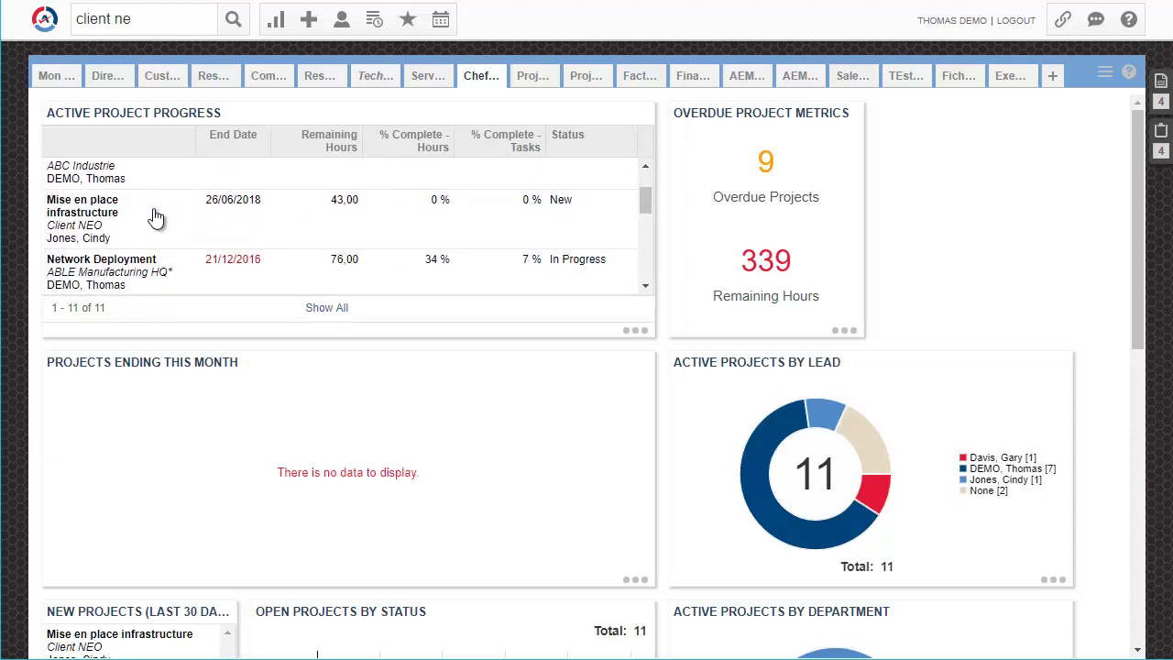
pyautogui.click(95, 212)
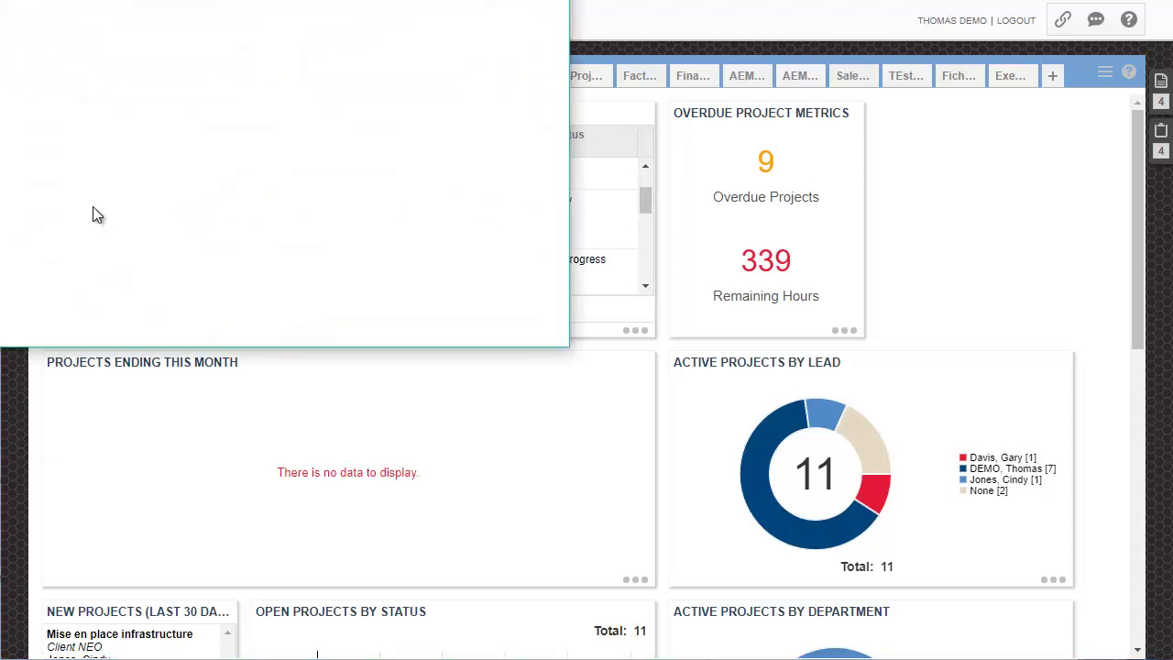